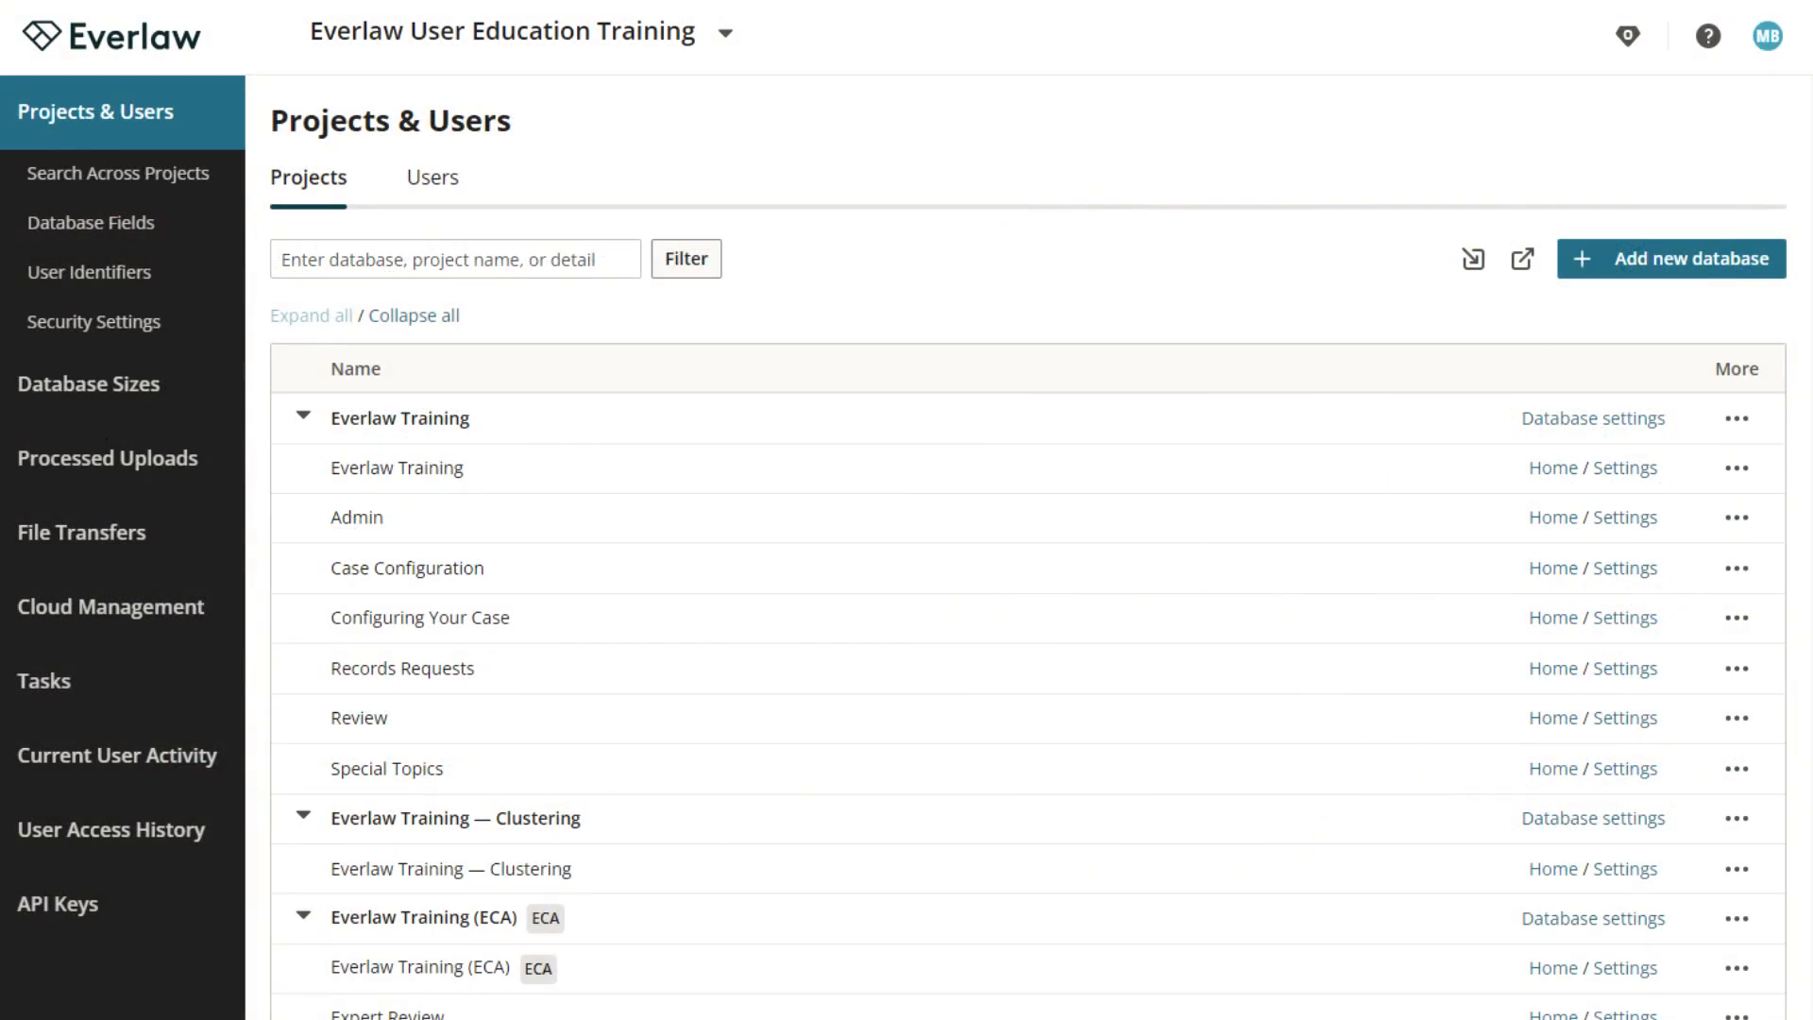
Examine the organization's list of databases and projects and the actions available for the Everlaw Training database.
scroll(1028, 553, down, 3)
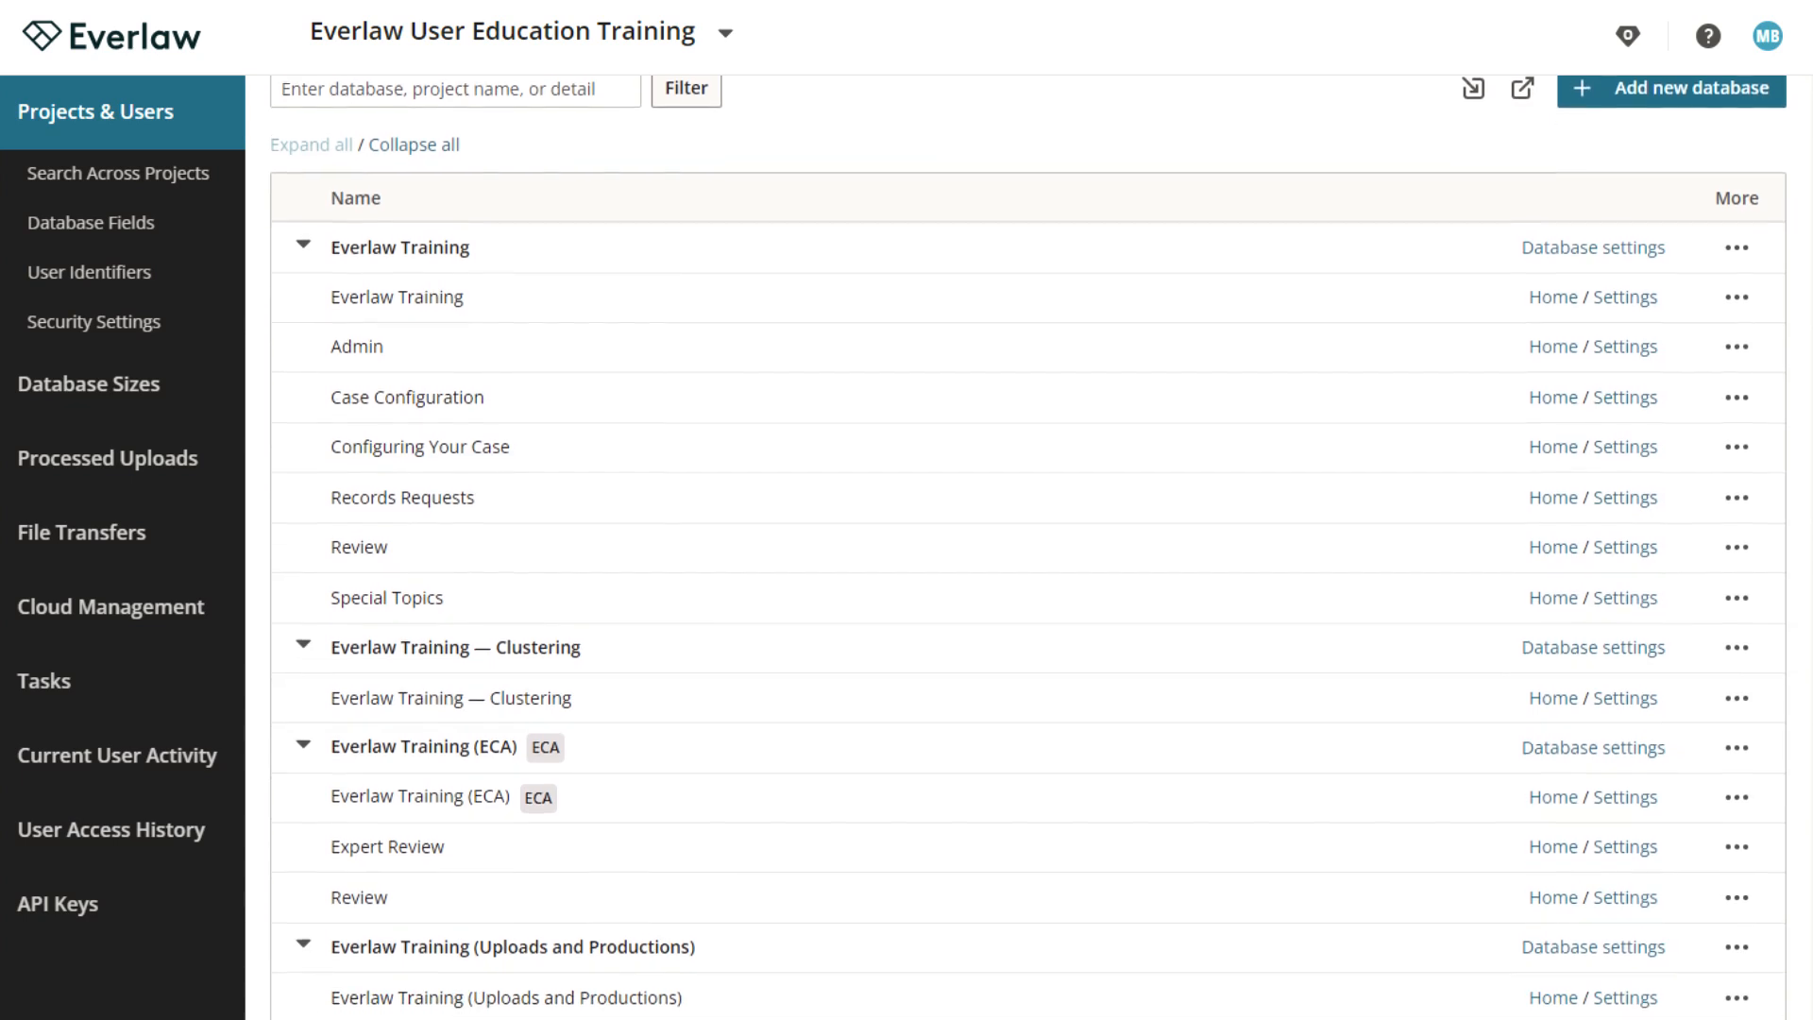
scroll(1029, 553, down, 6)
scroll(1028, 554, up, 2)
scroll(1028, 553, up, 7)
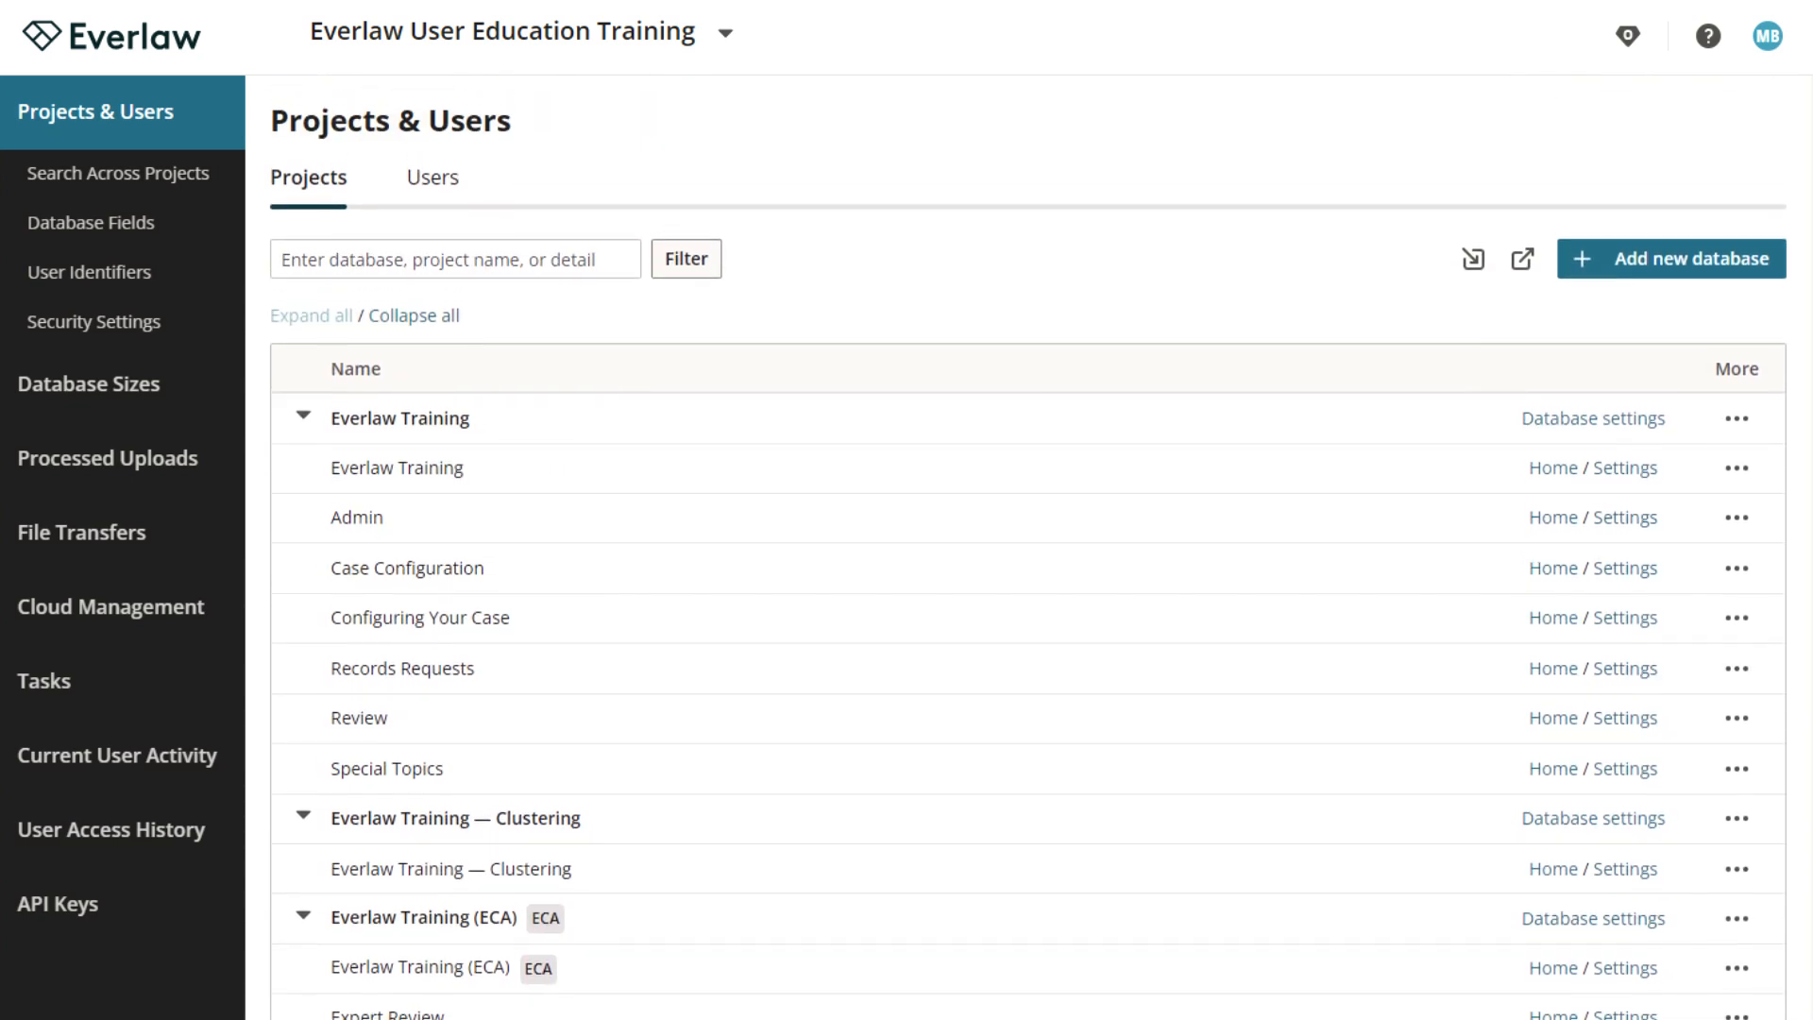
click(1736, 418)
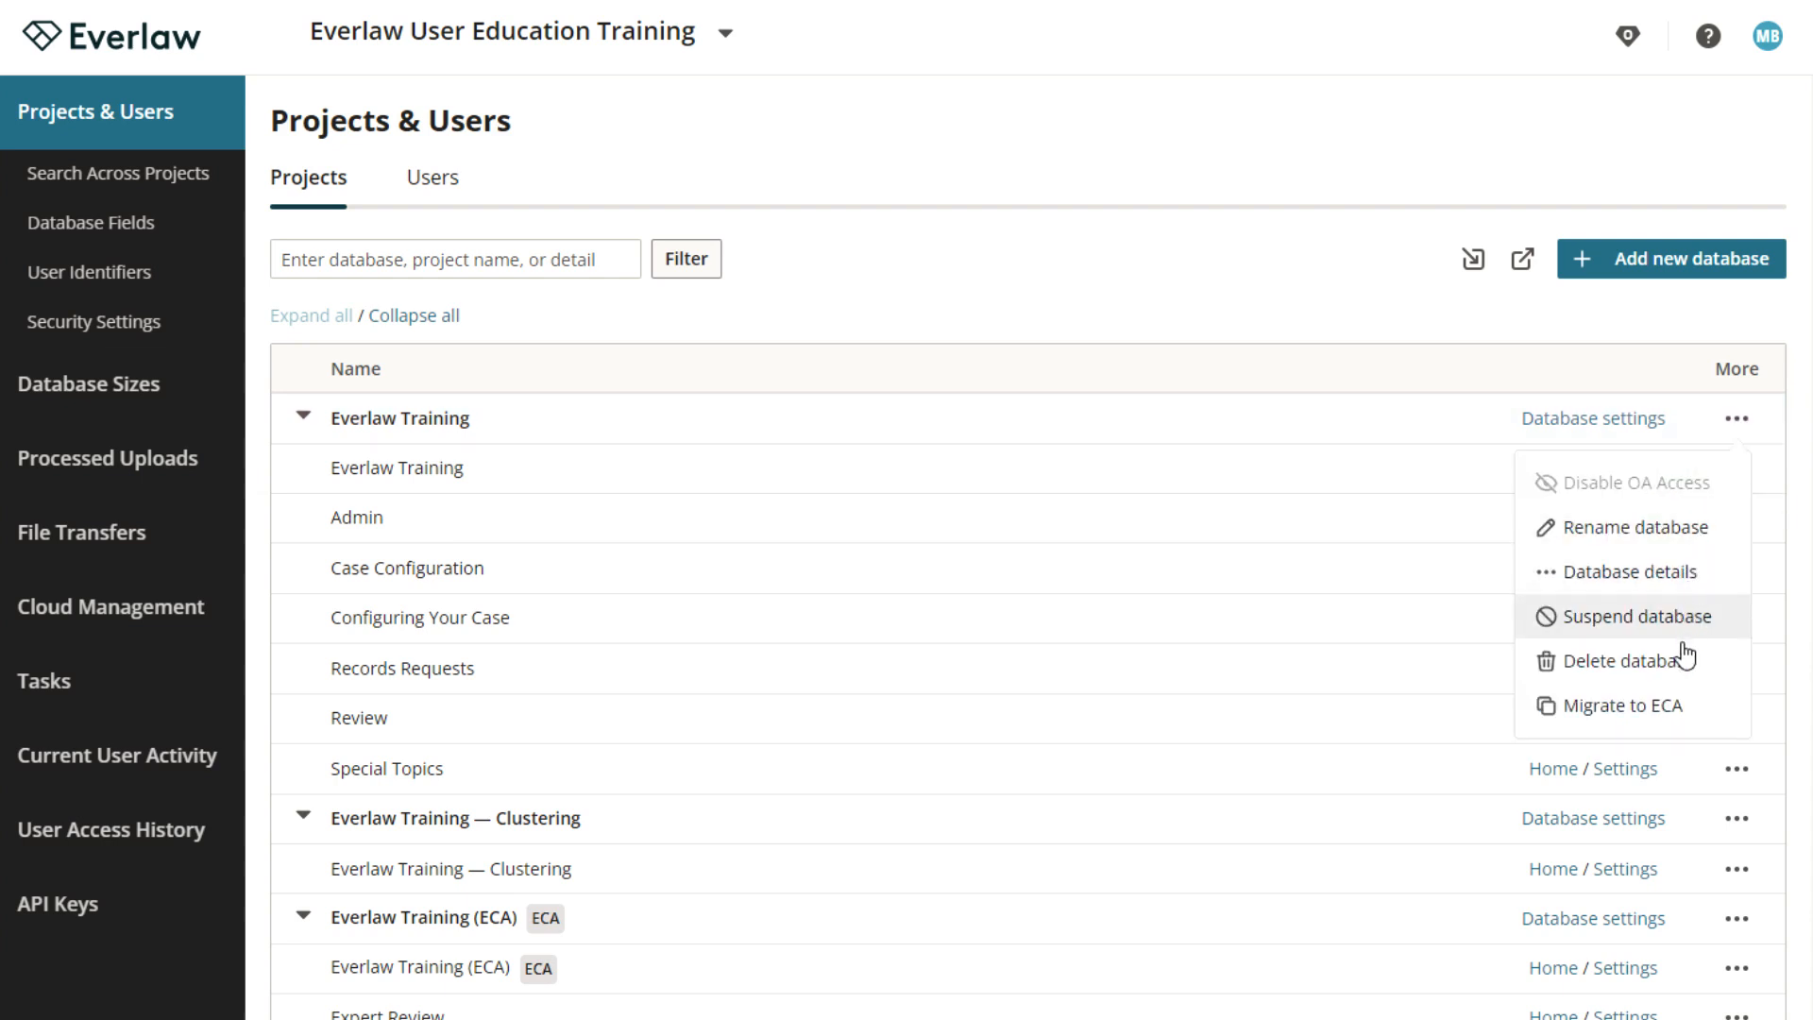
click(1306, 276)
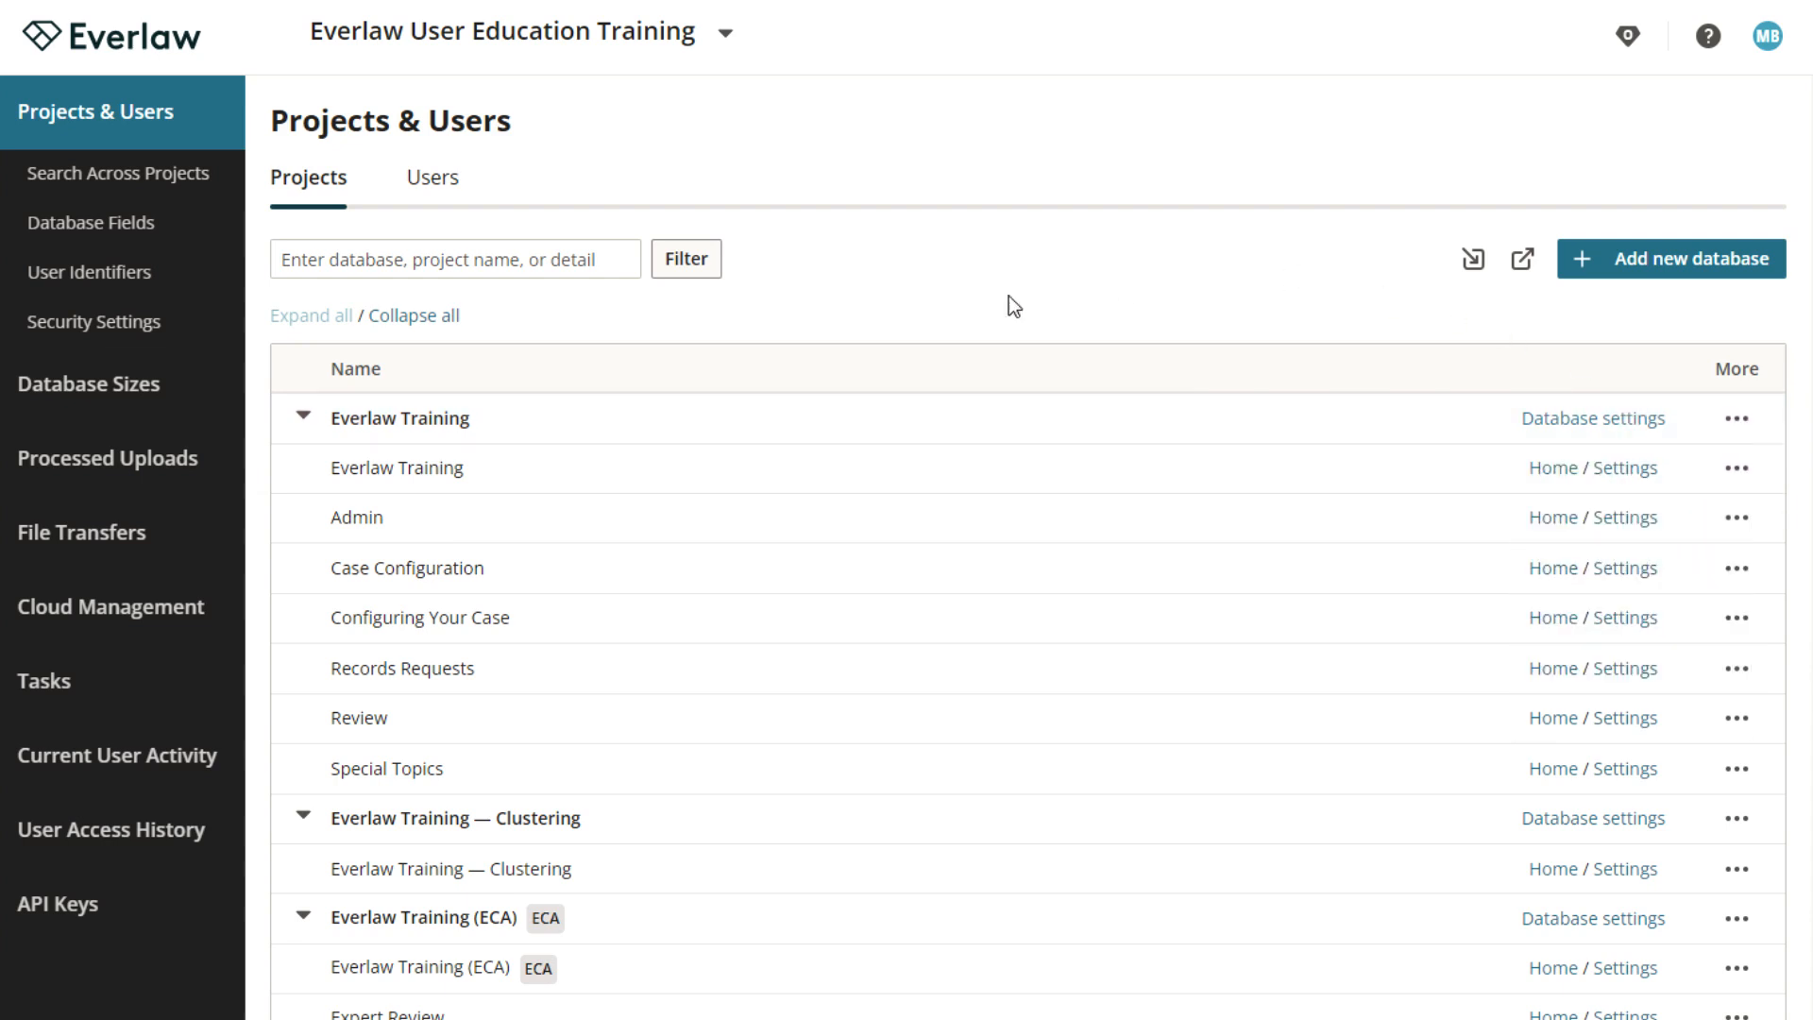
Check the organization's Tasks page and return to the Projects & Users page.
click(56, 690)
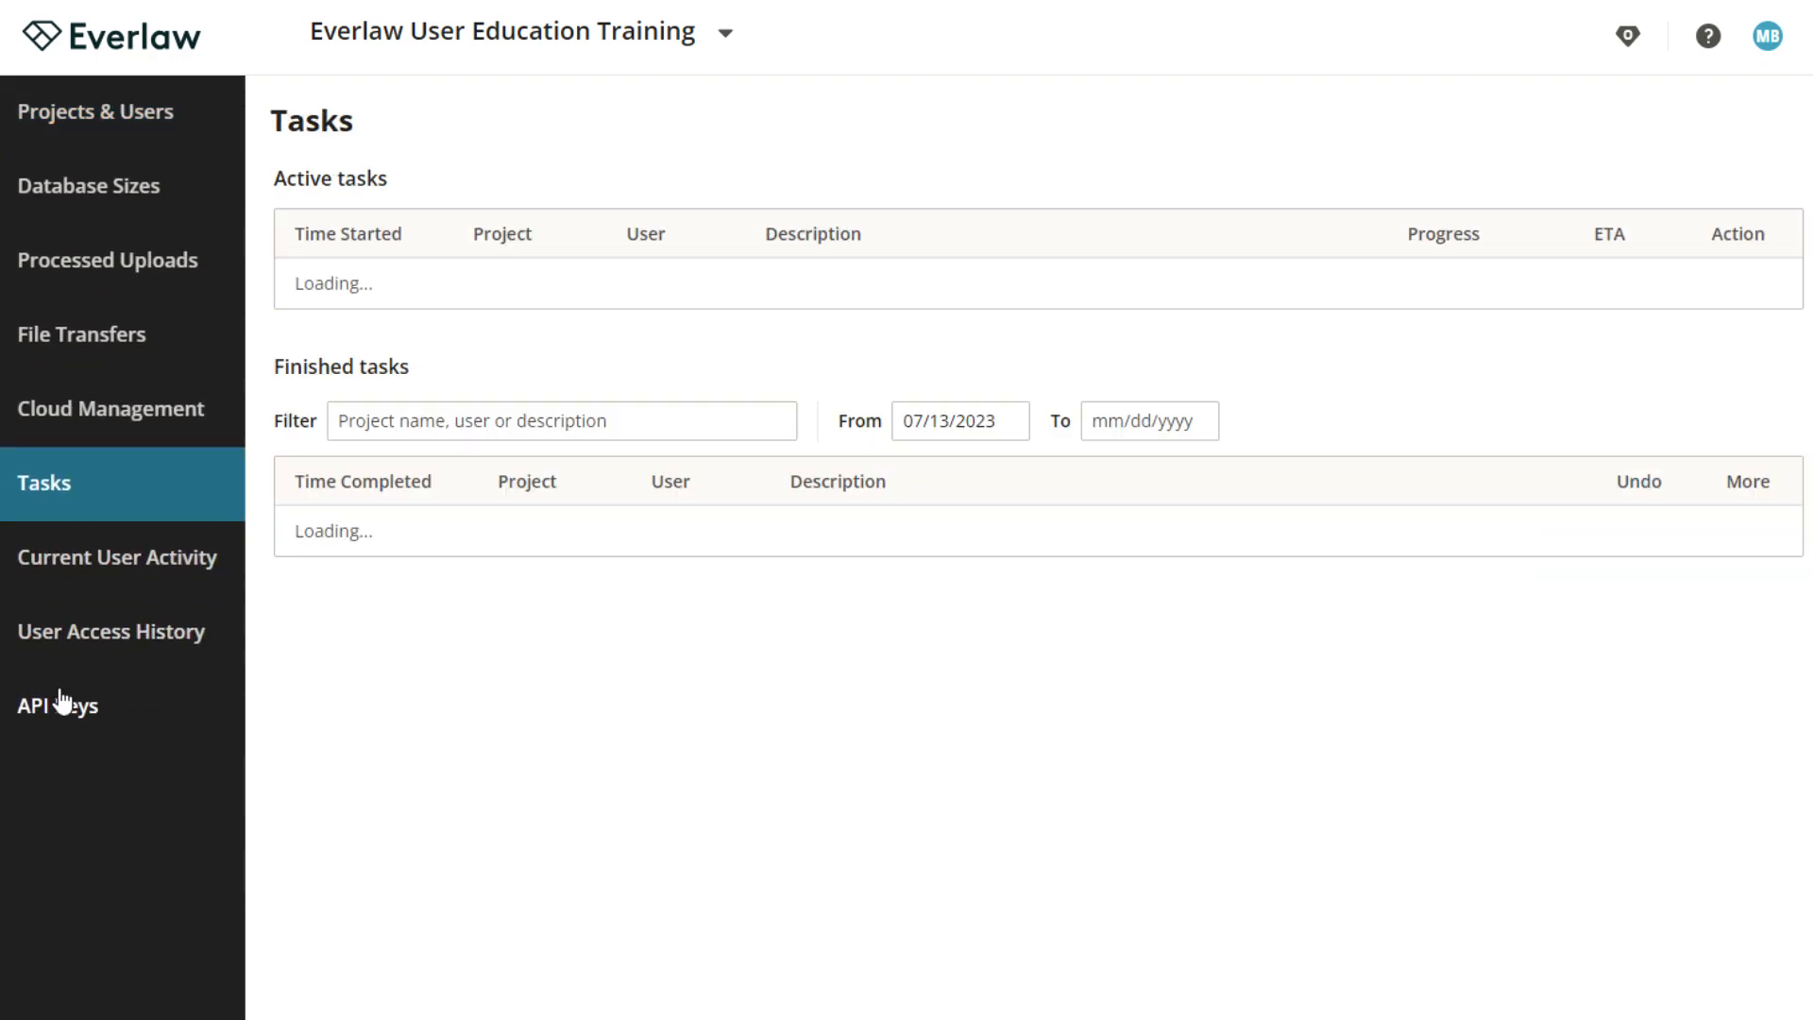
click(141, 111)
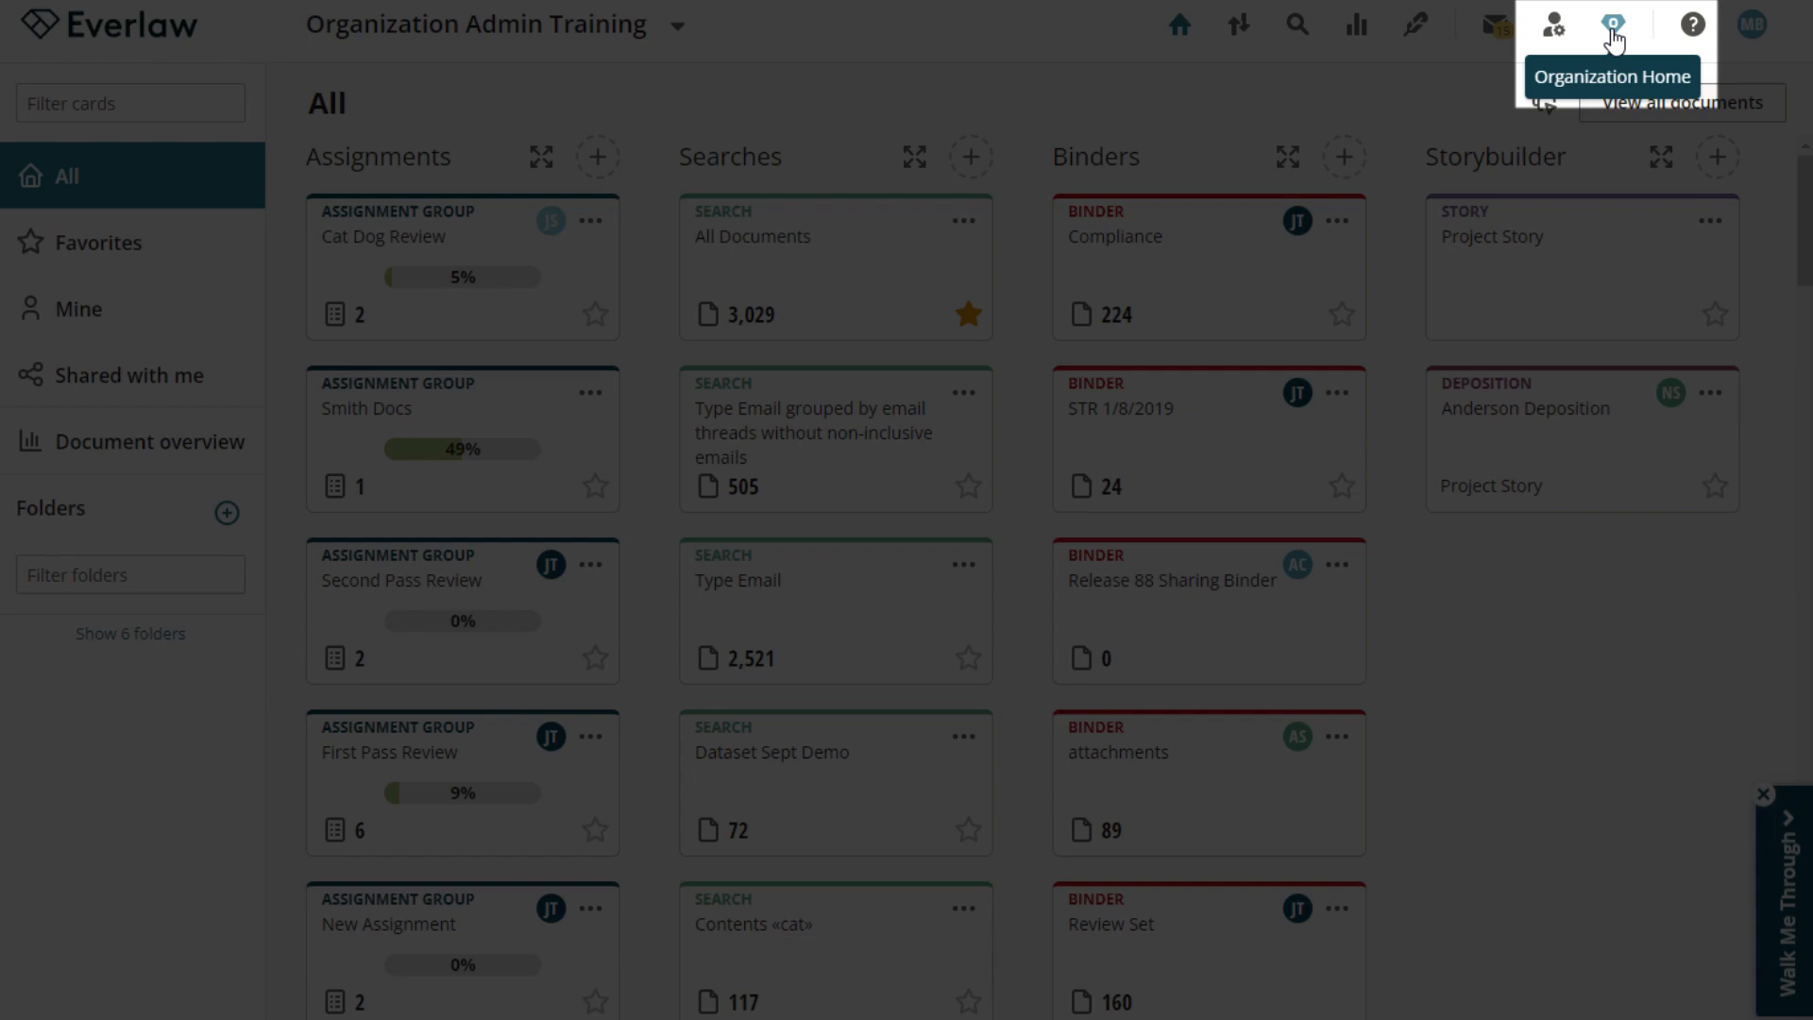
Go to the organization home, look through its databases, and collapse and re-expand the Everlaw Training database's projects.
click(1613, 28)
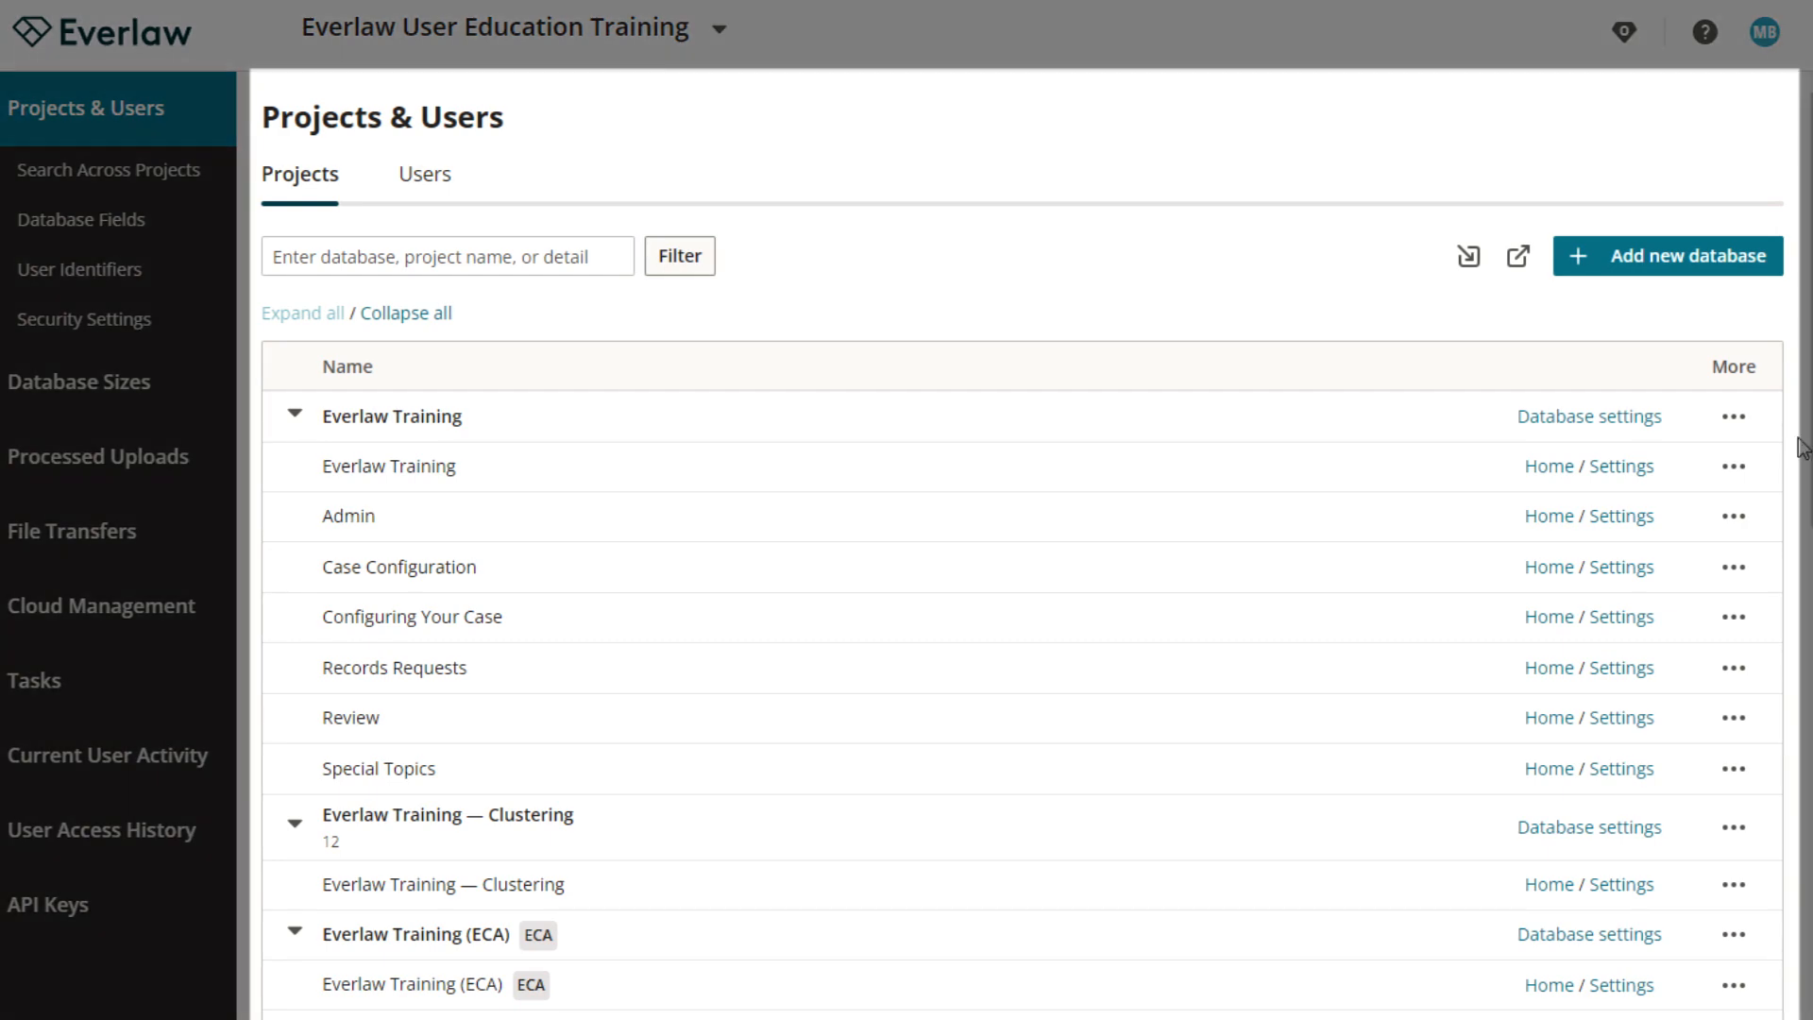
scroll(1218, 368, down, 7)
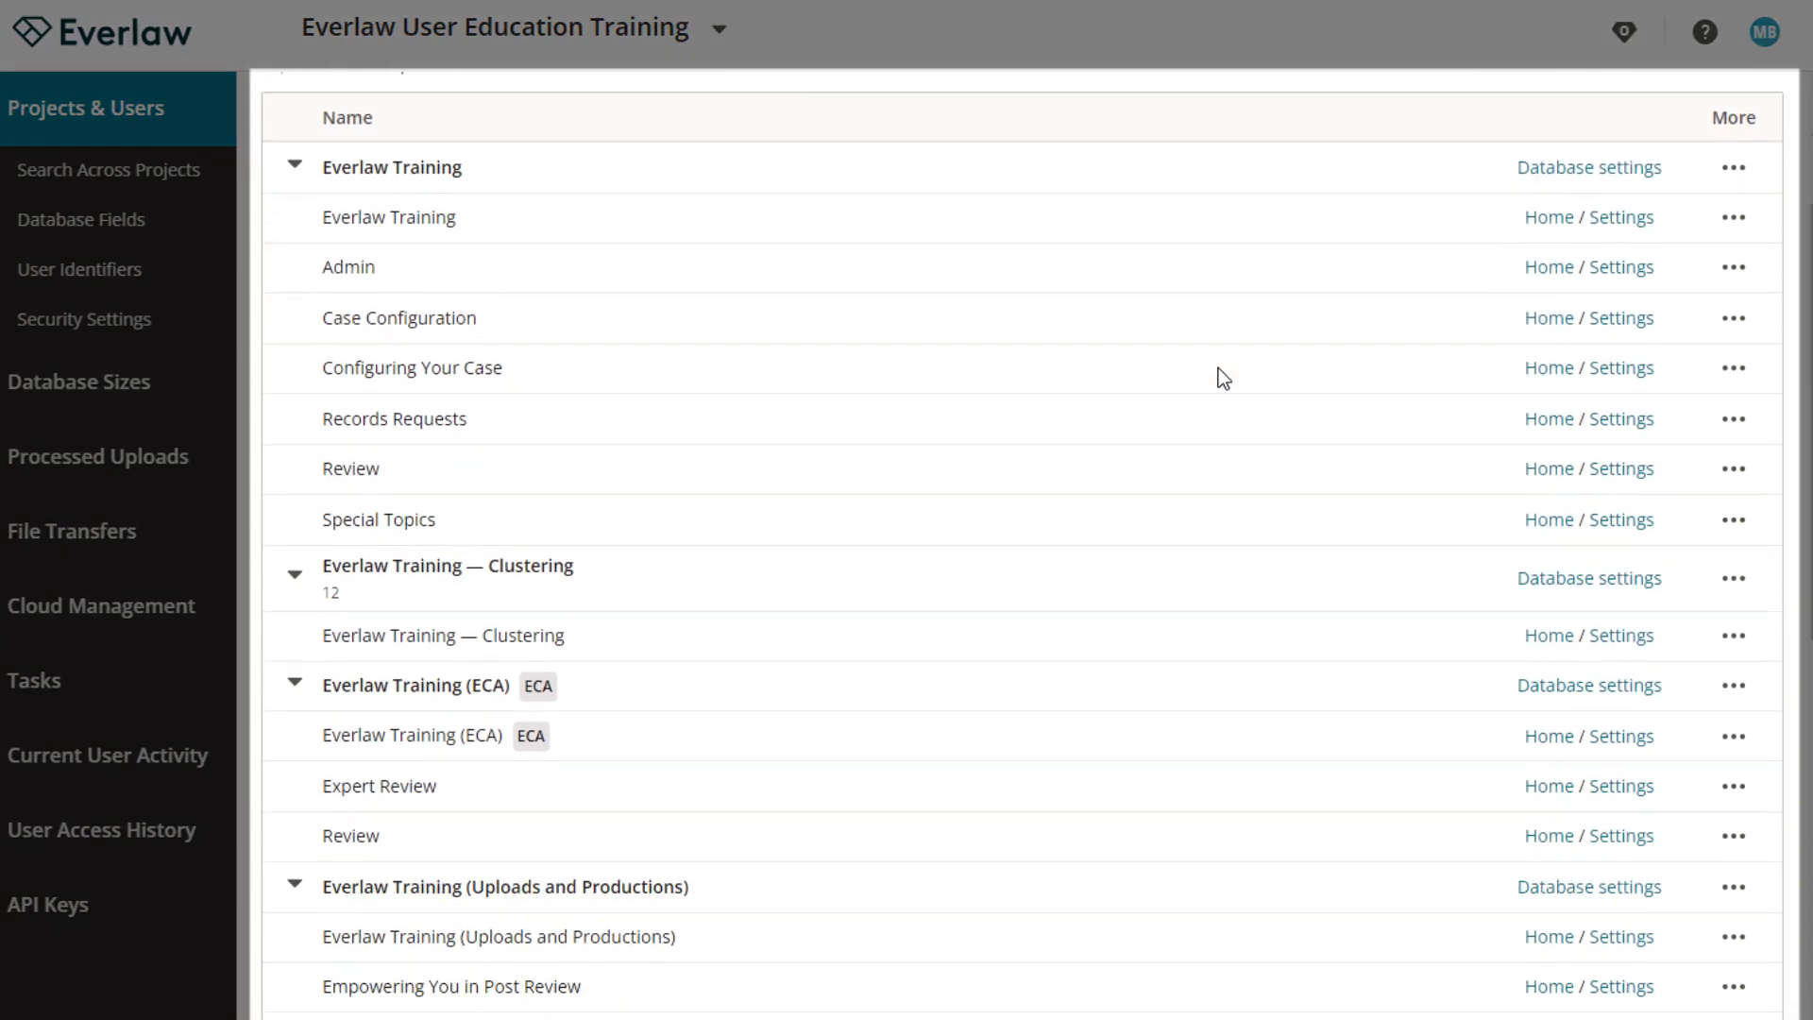
scroll(1218, 368, down, 3)
scroll(1218, 368, up, 5)
scroll(1218, 368, up, 4)
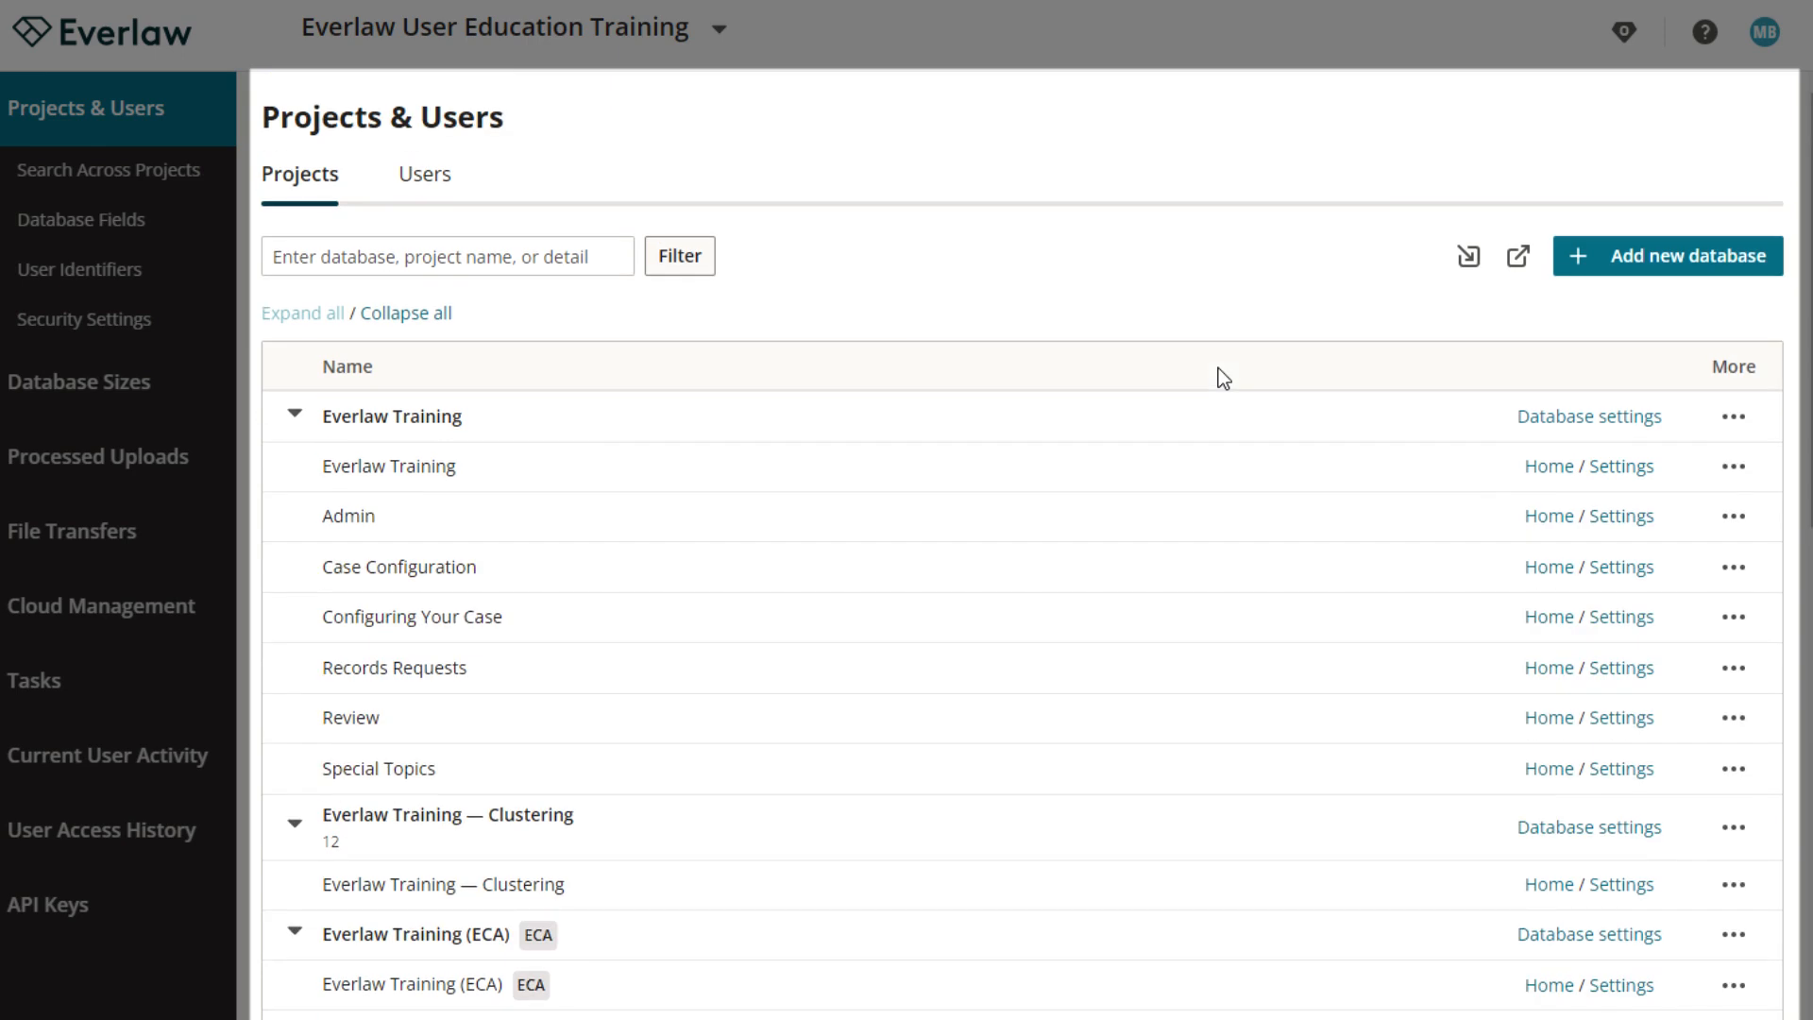
click(295, 418)
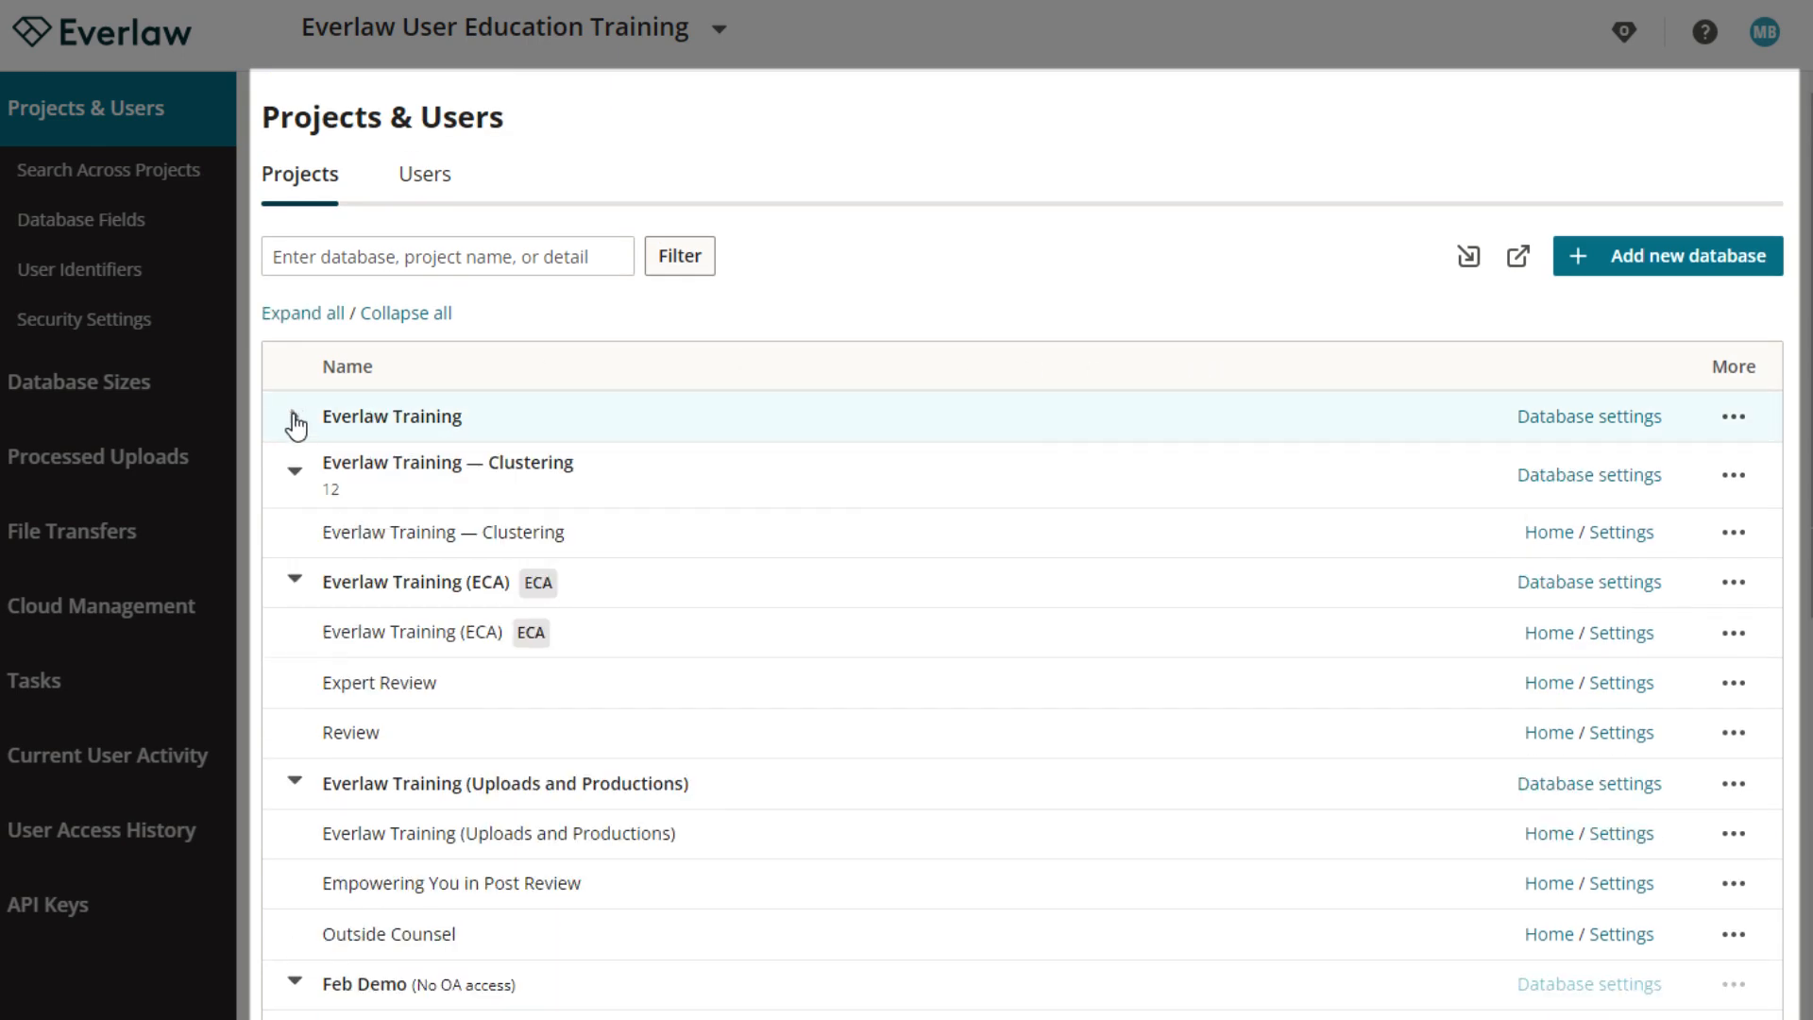
click(295, 423)
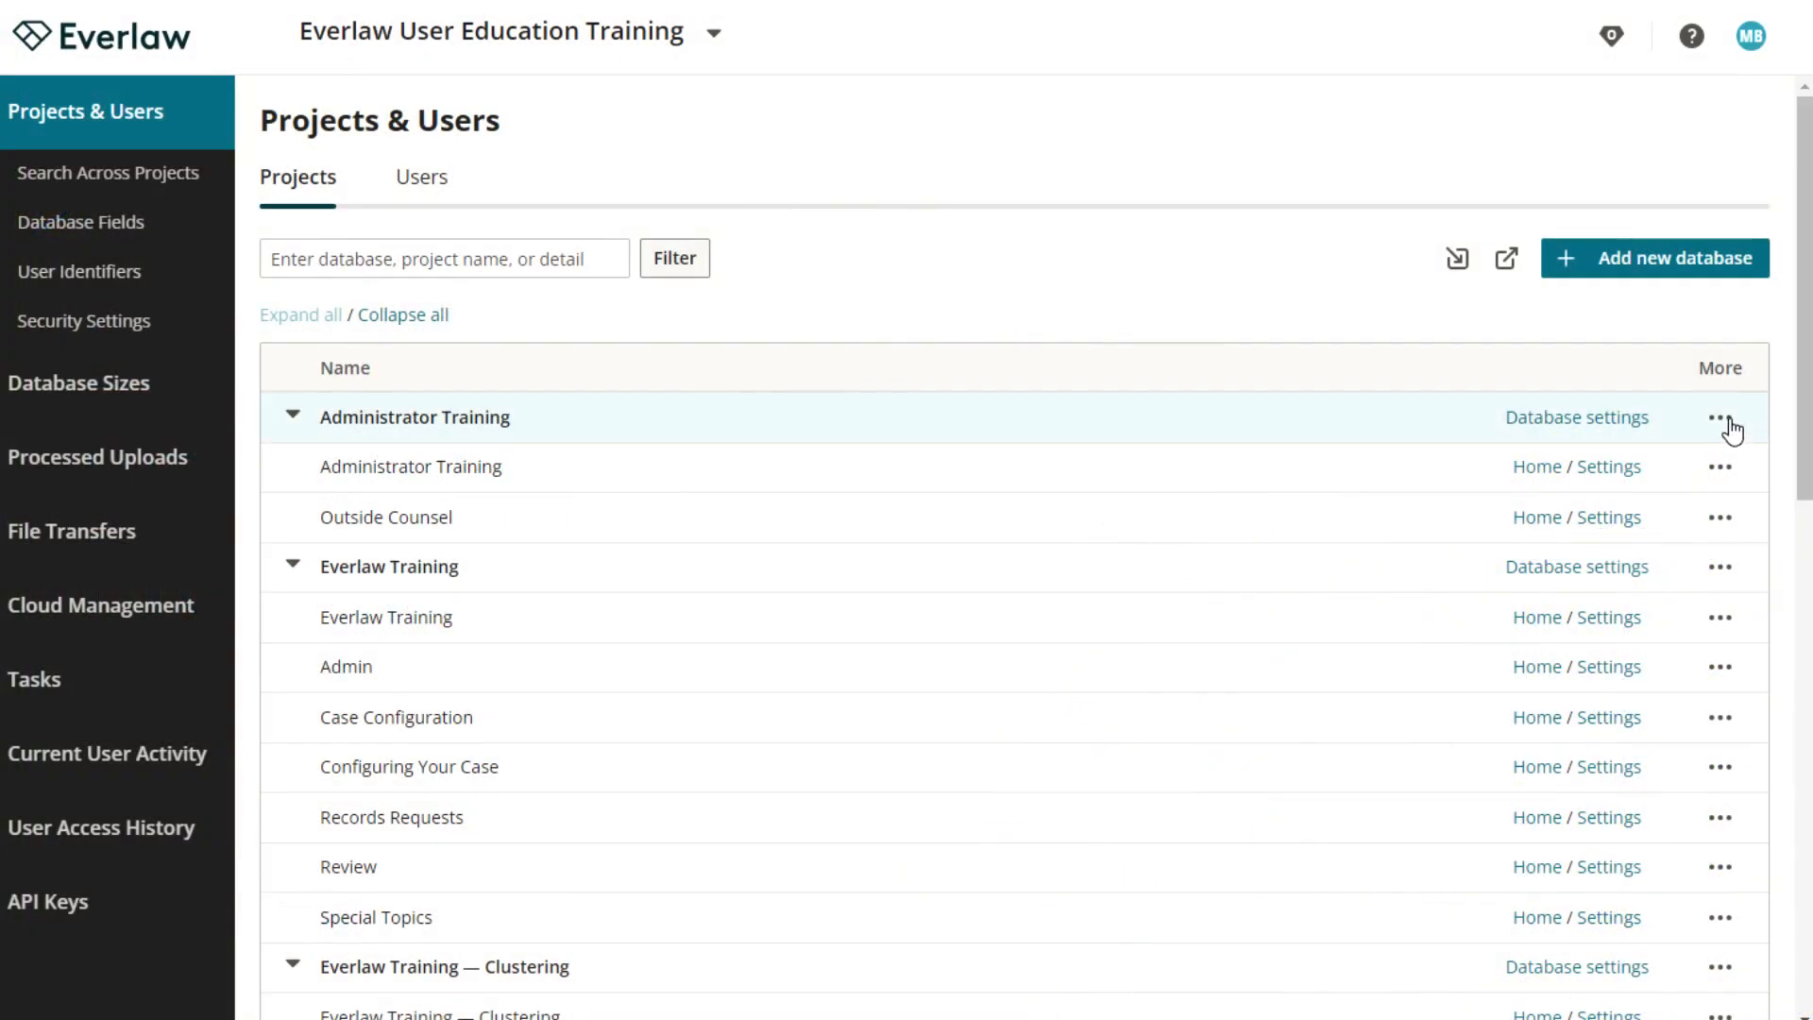
Suspend the Administrator Training database together with all its associated projects.
click(1721, 418)
click(1621, 626)
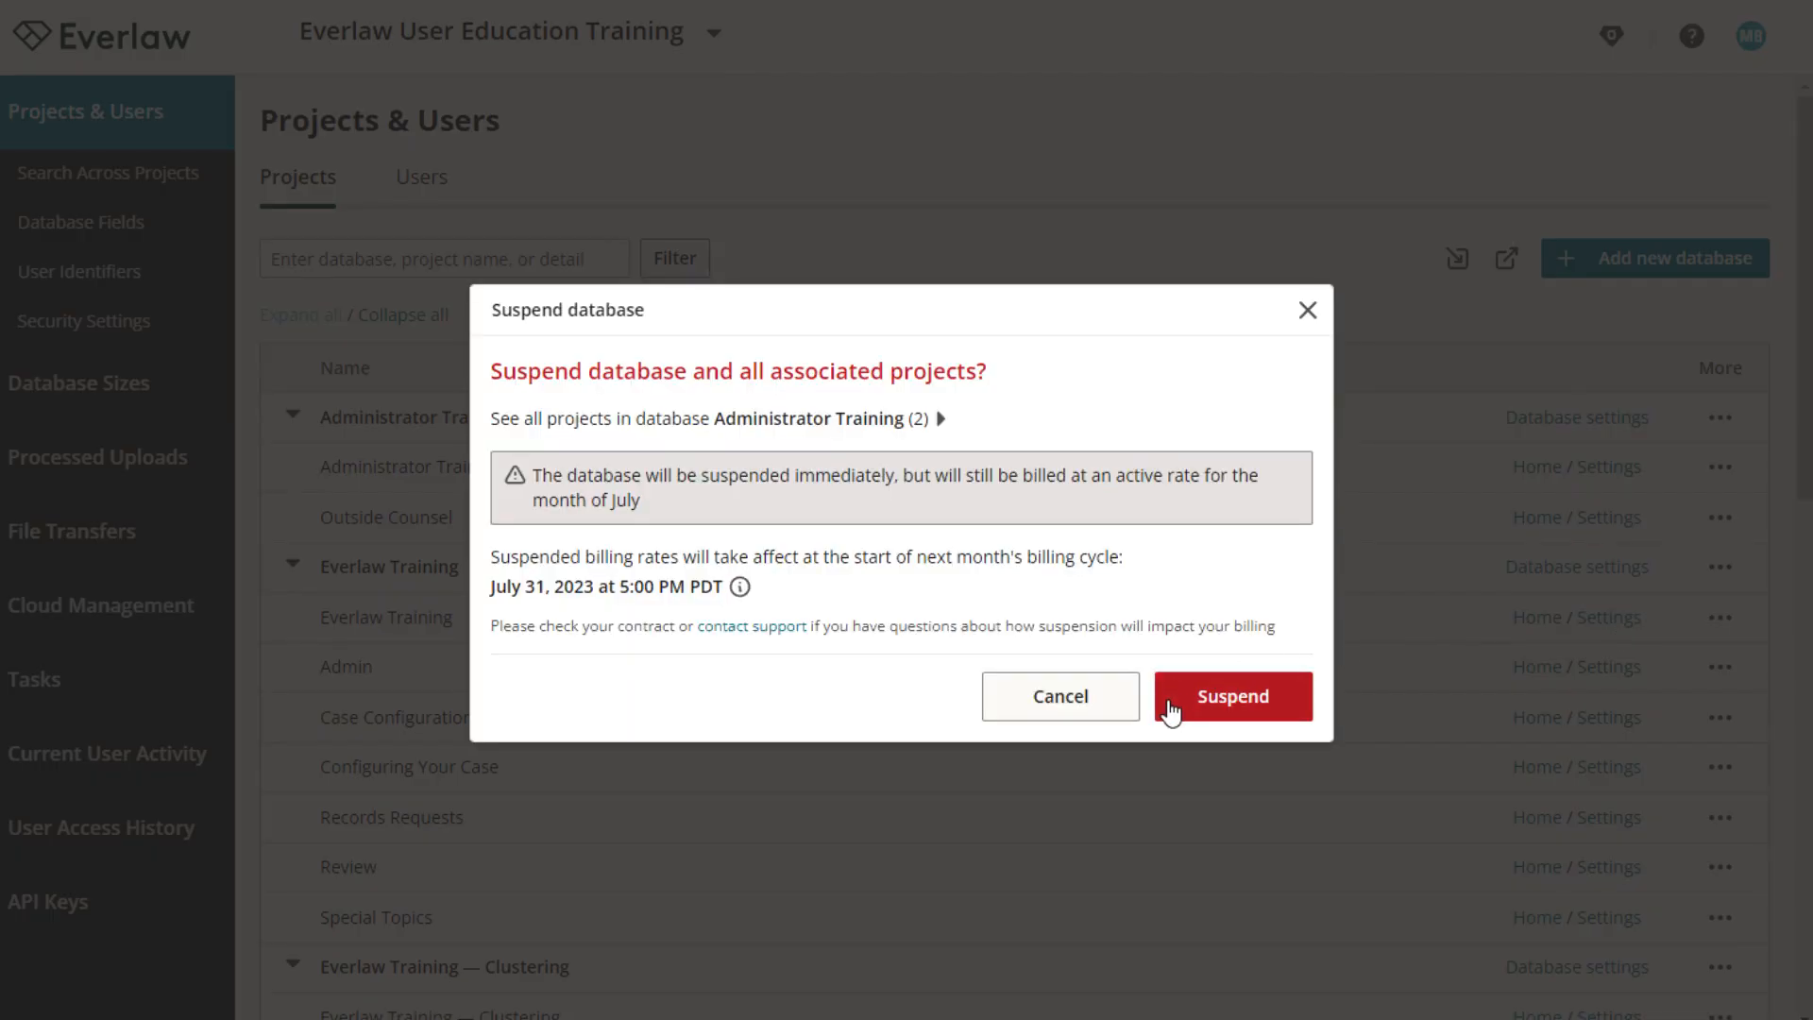
click(1234, 696)
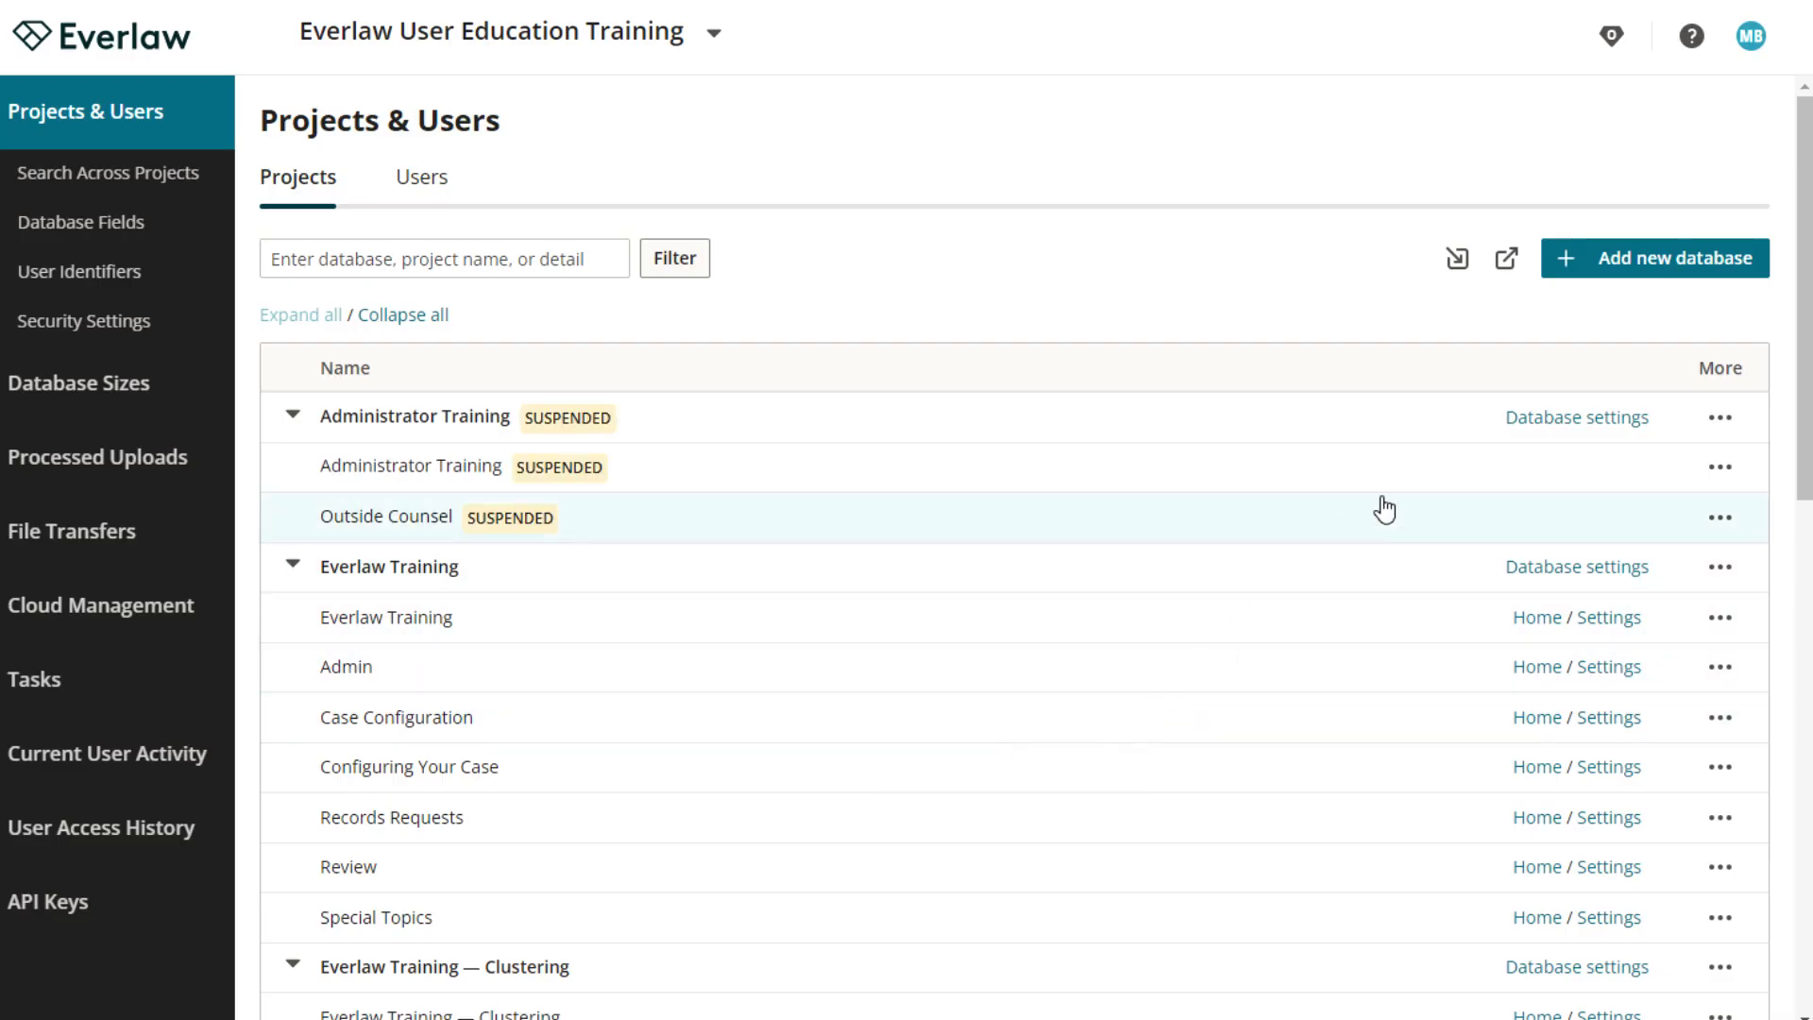
Reactivate the Administrator Training database with all its complete and partial projects.
click(1728, 425)
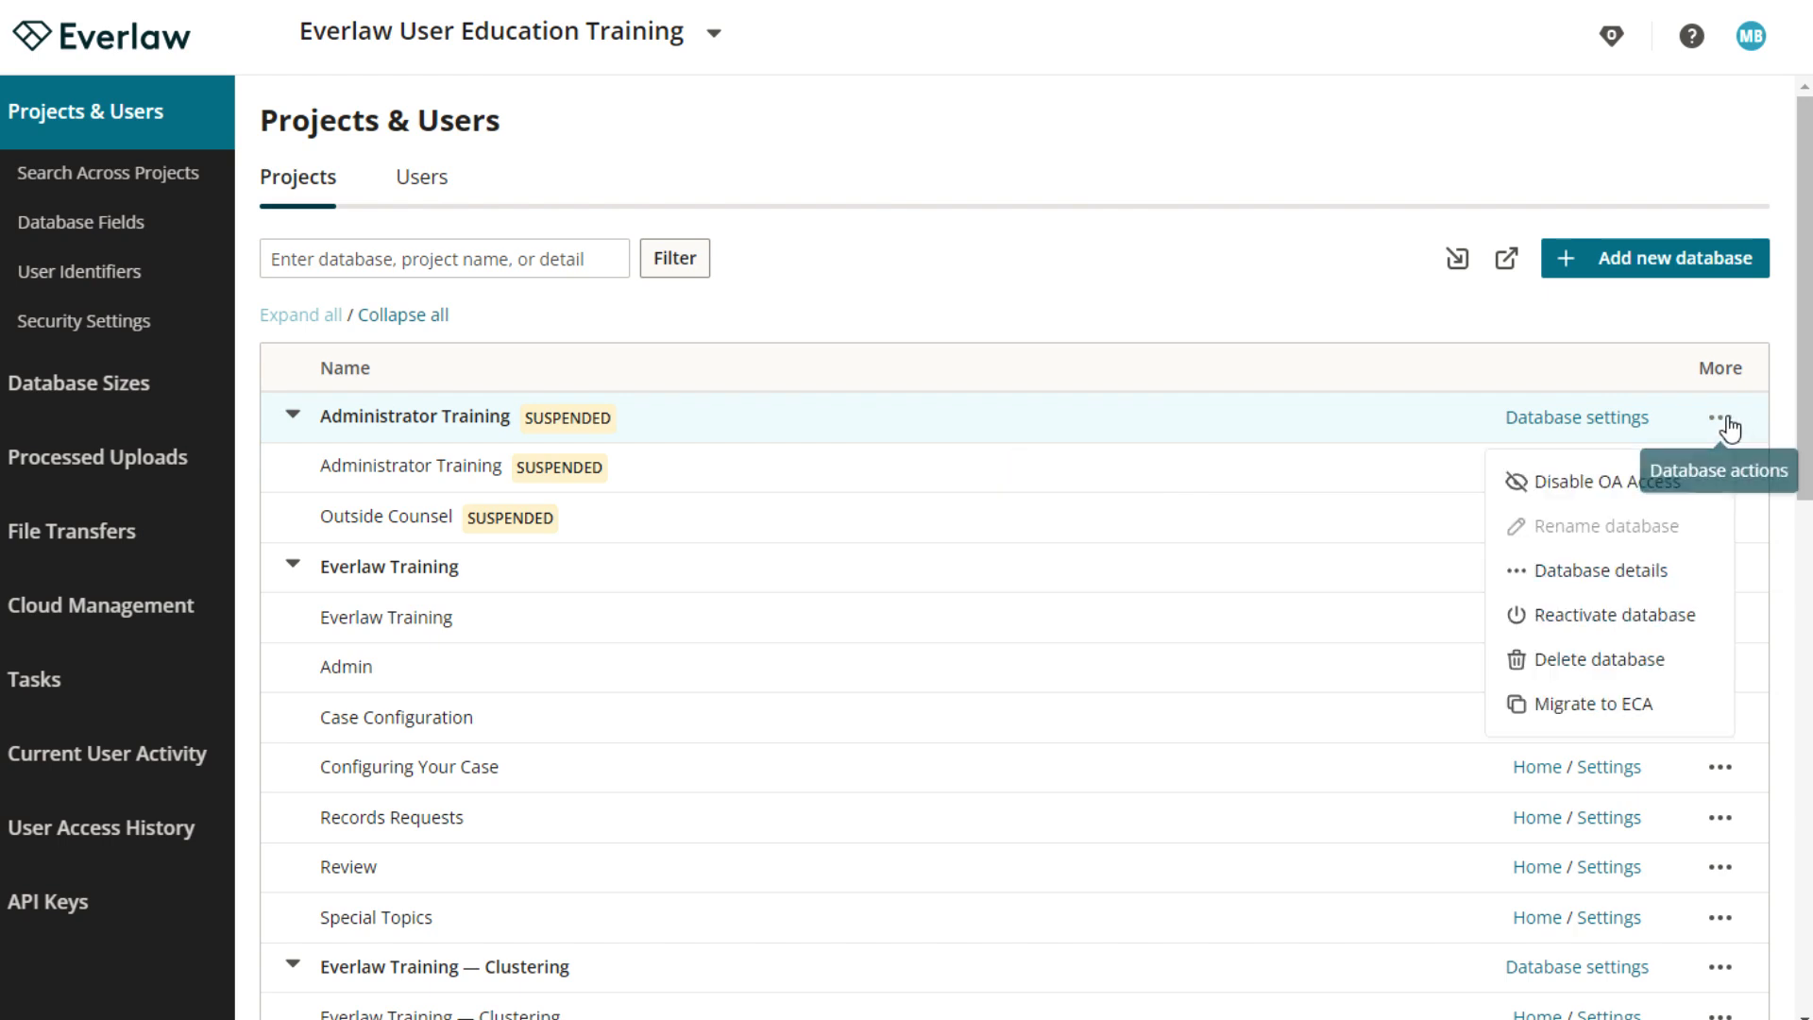
click(1576, 616)
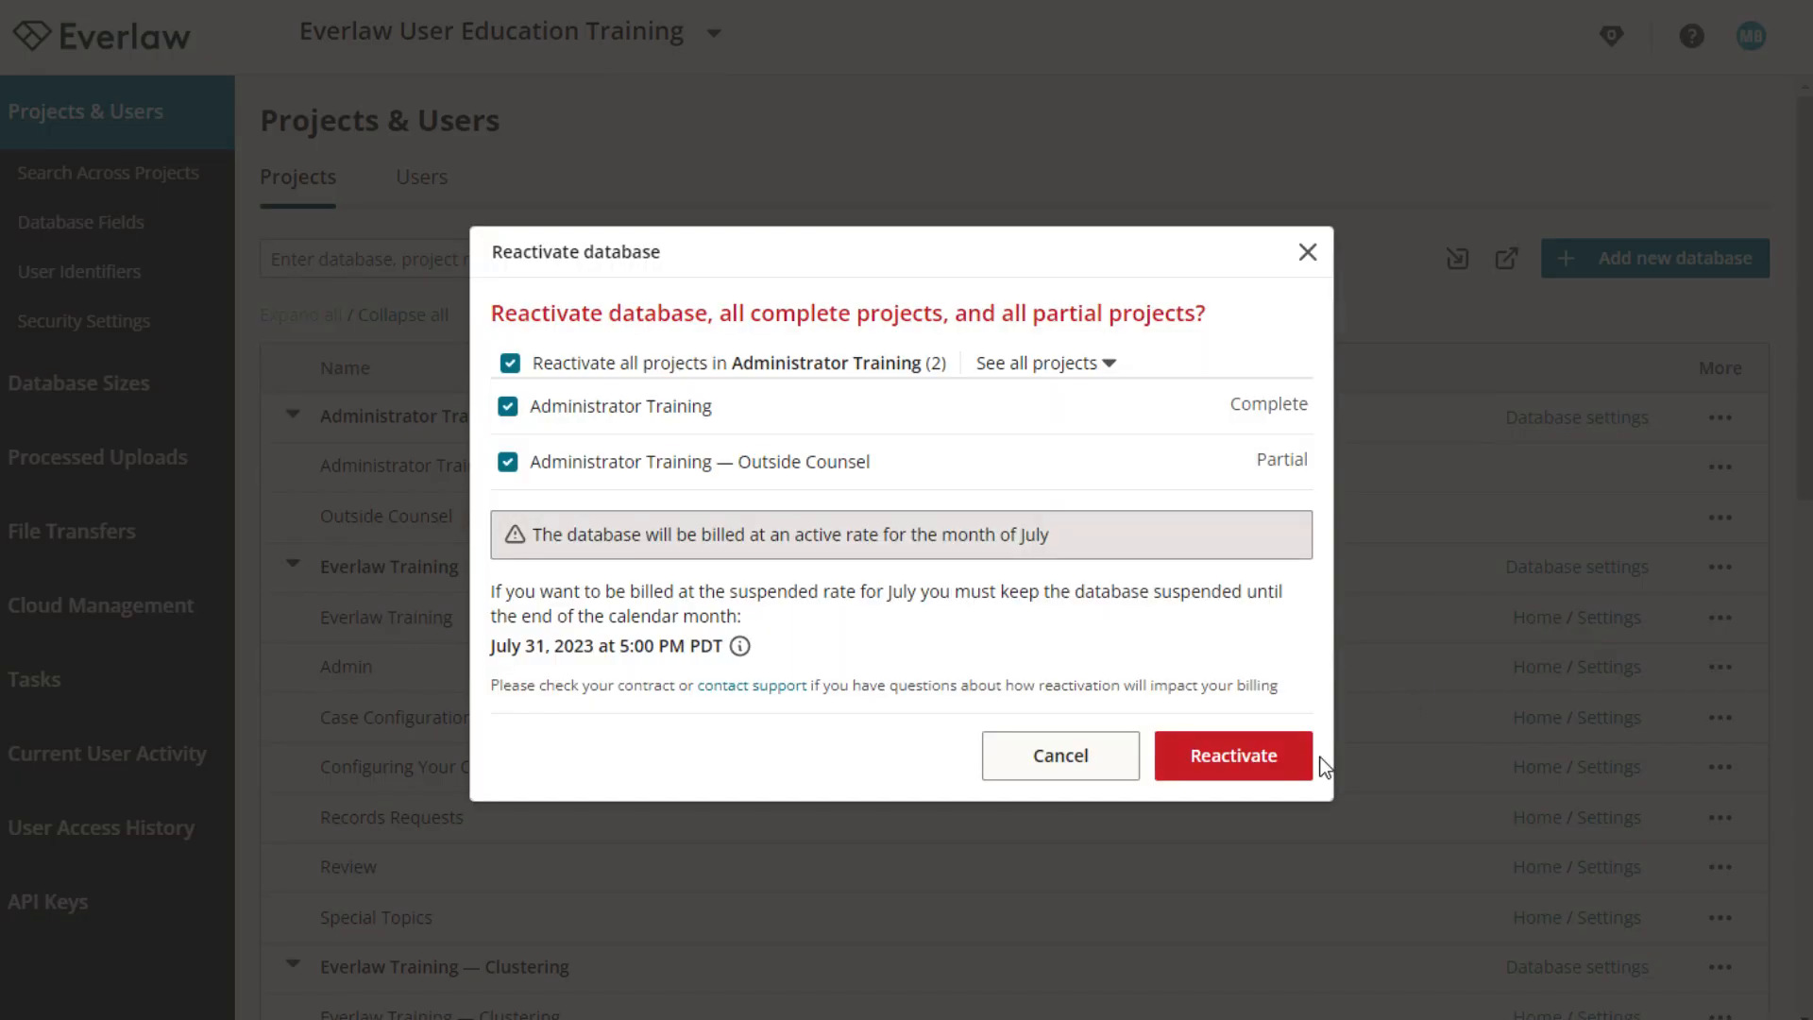
click(1299, 767)
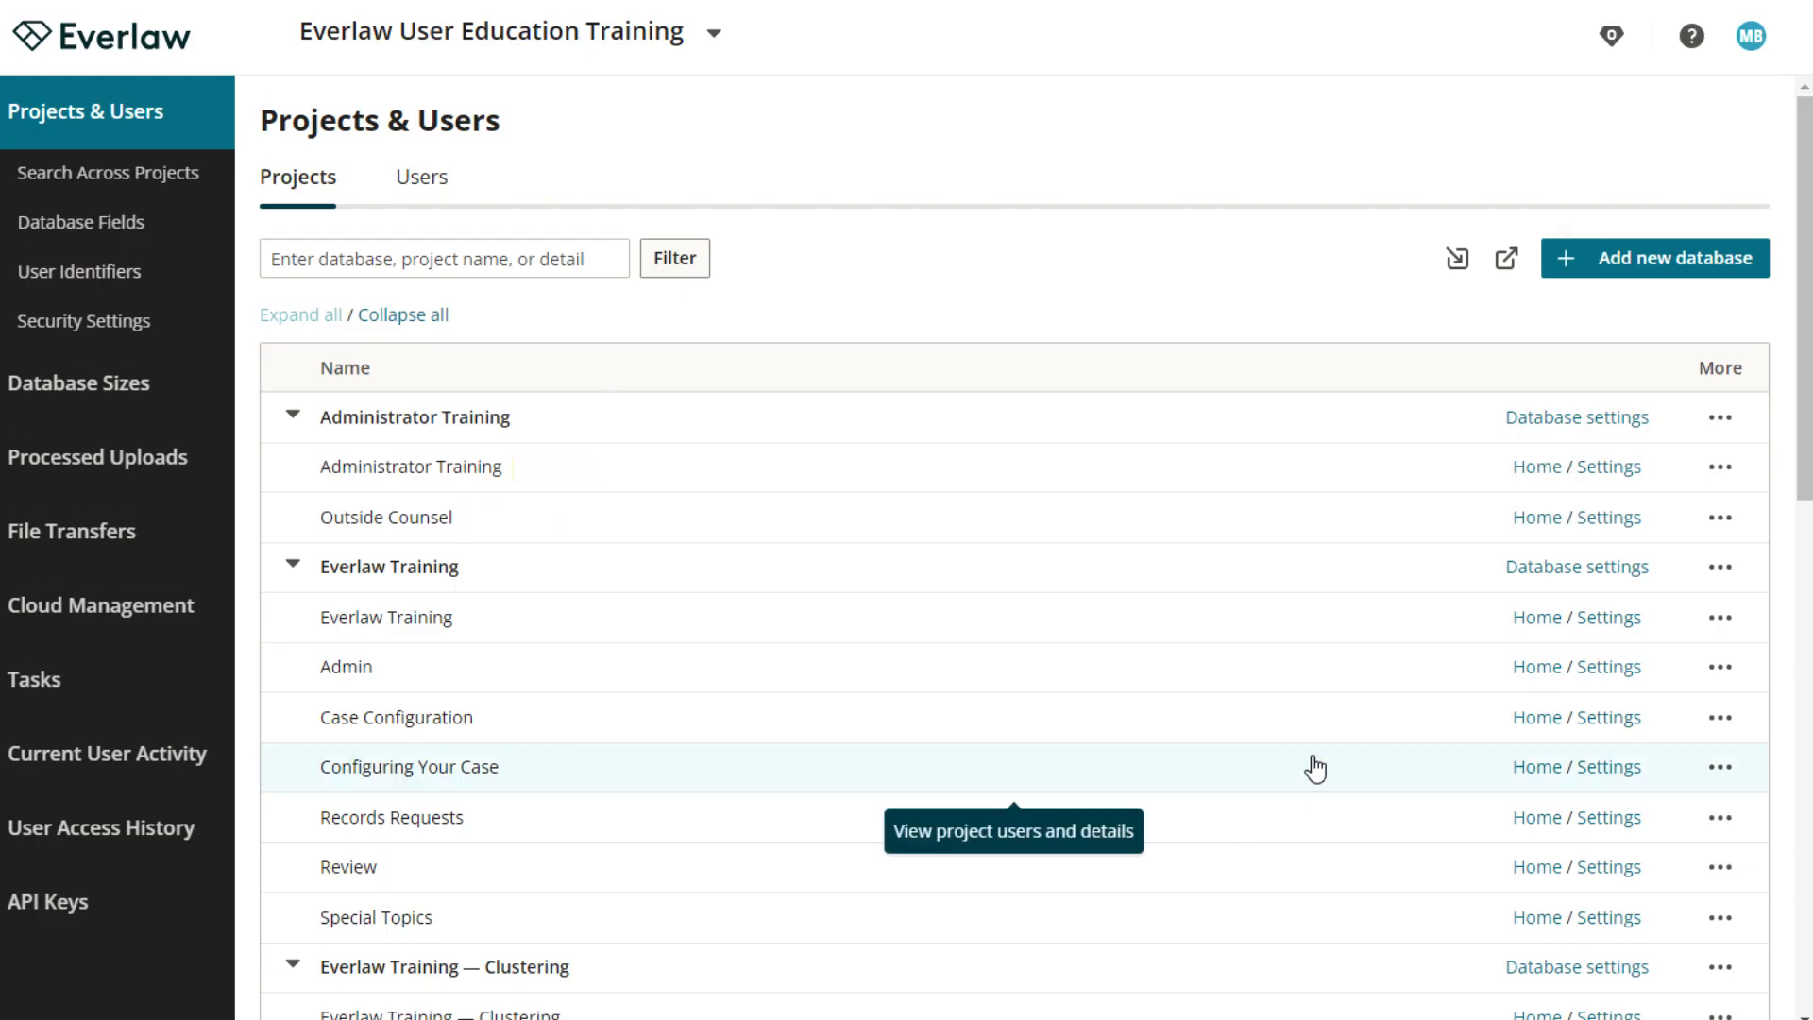
Fill in the permanent deletion of the Administrator Training database, acknowledging the project export statement and giving "case closed" as the reason.
click(1720, 417)
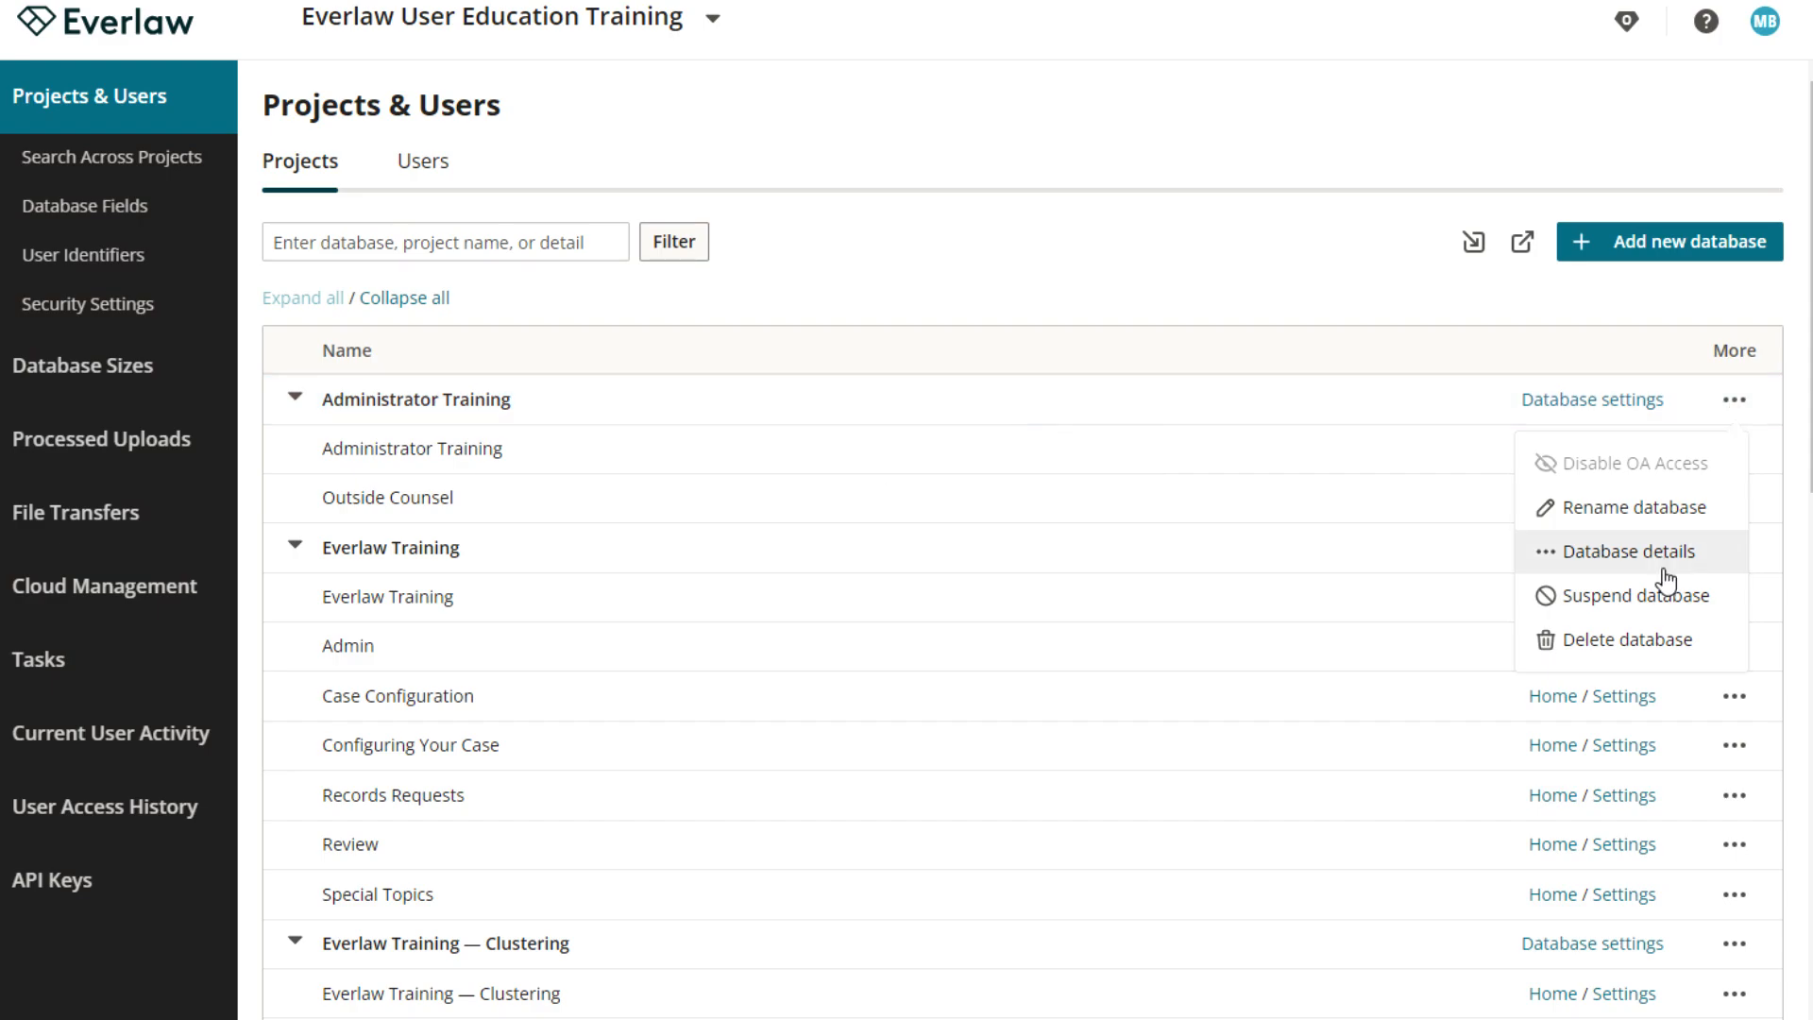
click(1652, 639)
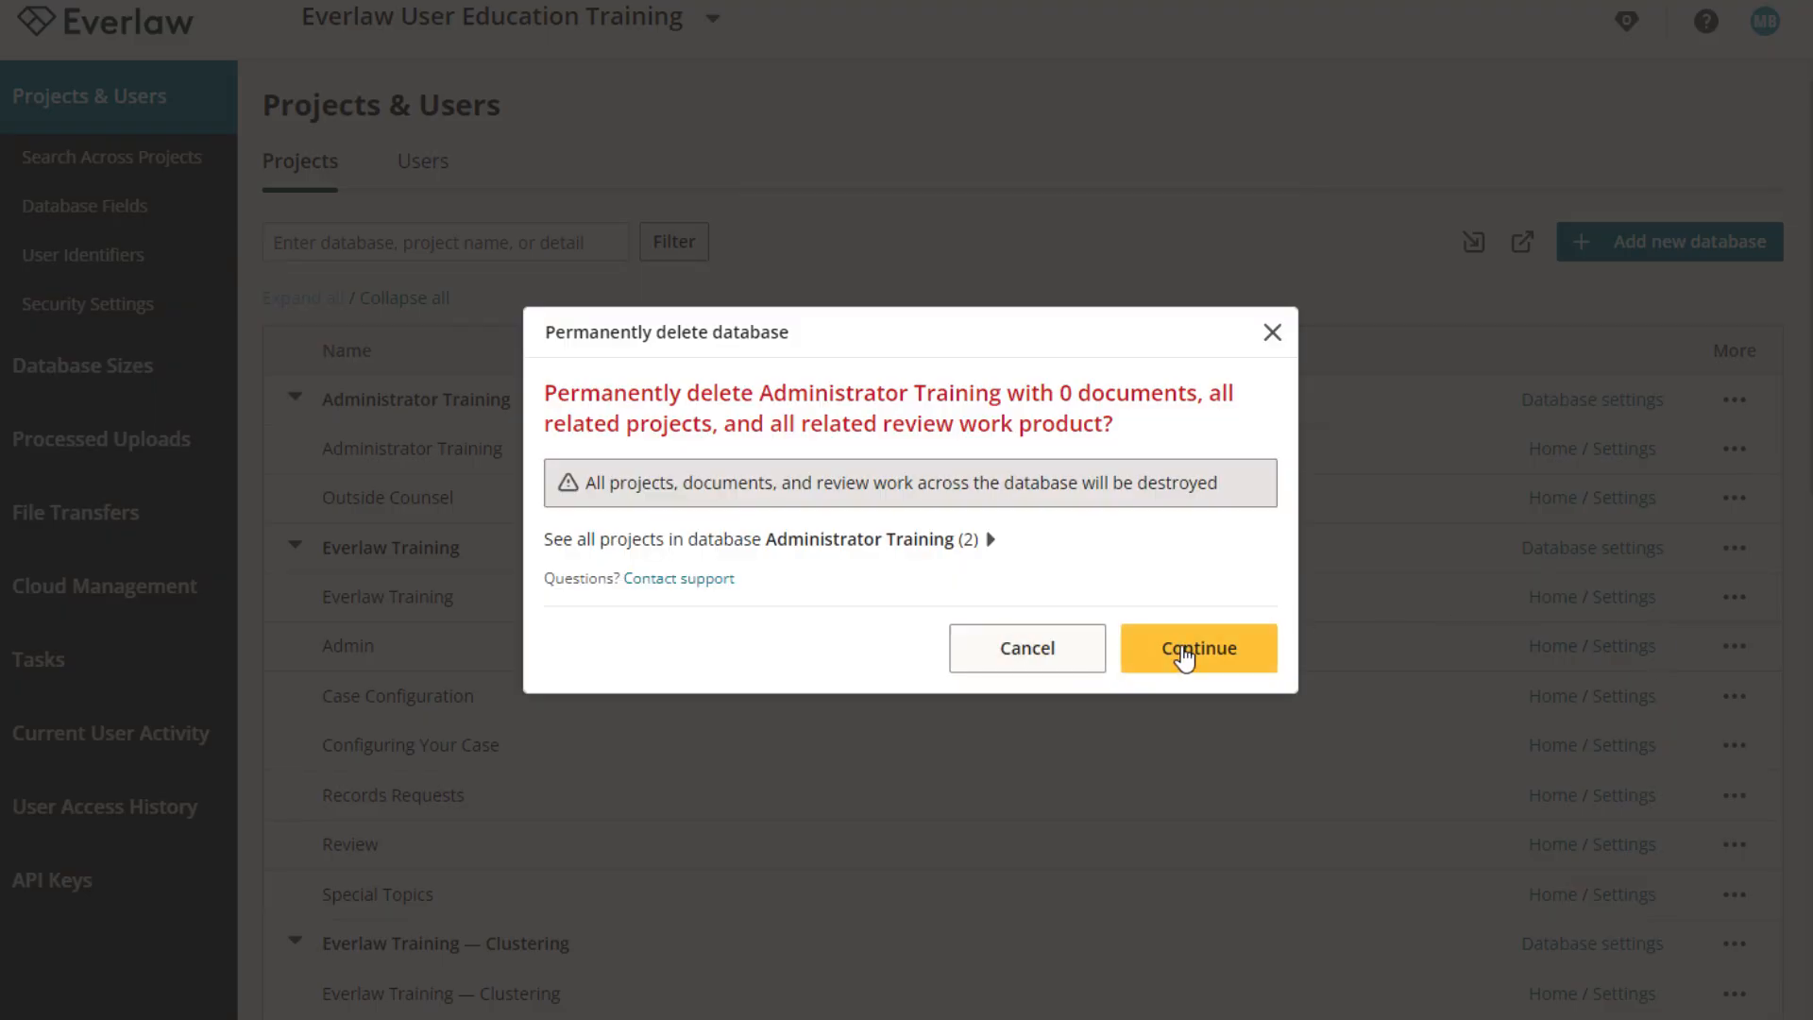
click(1185, 659)
click(536, 461)
click(537, 714)
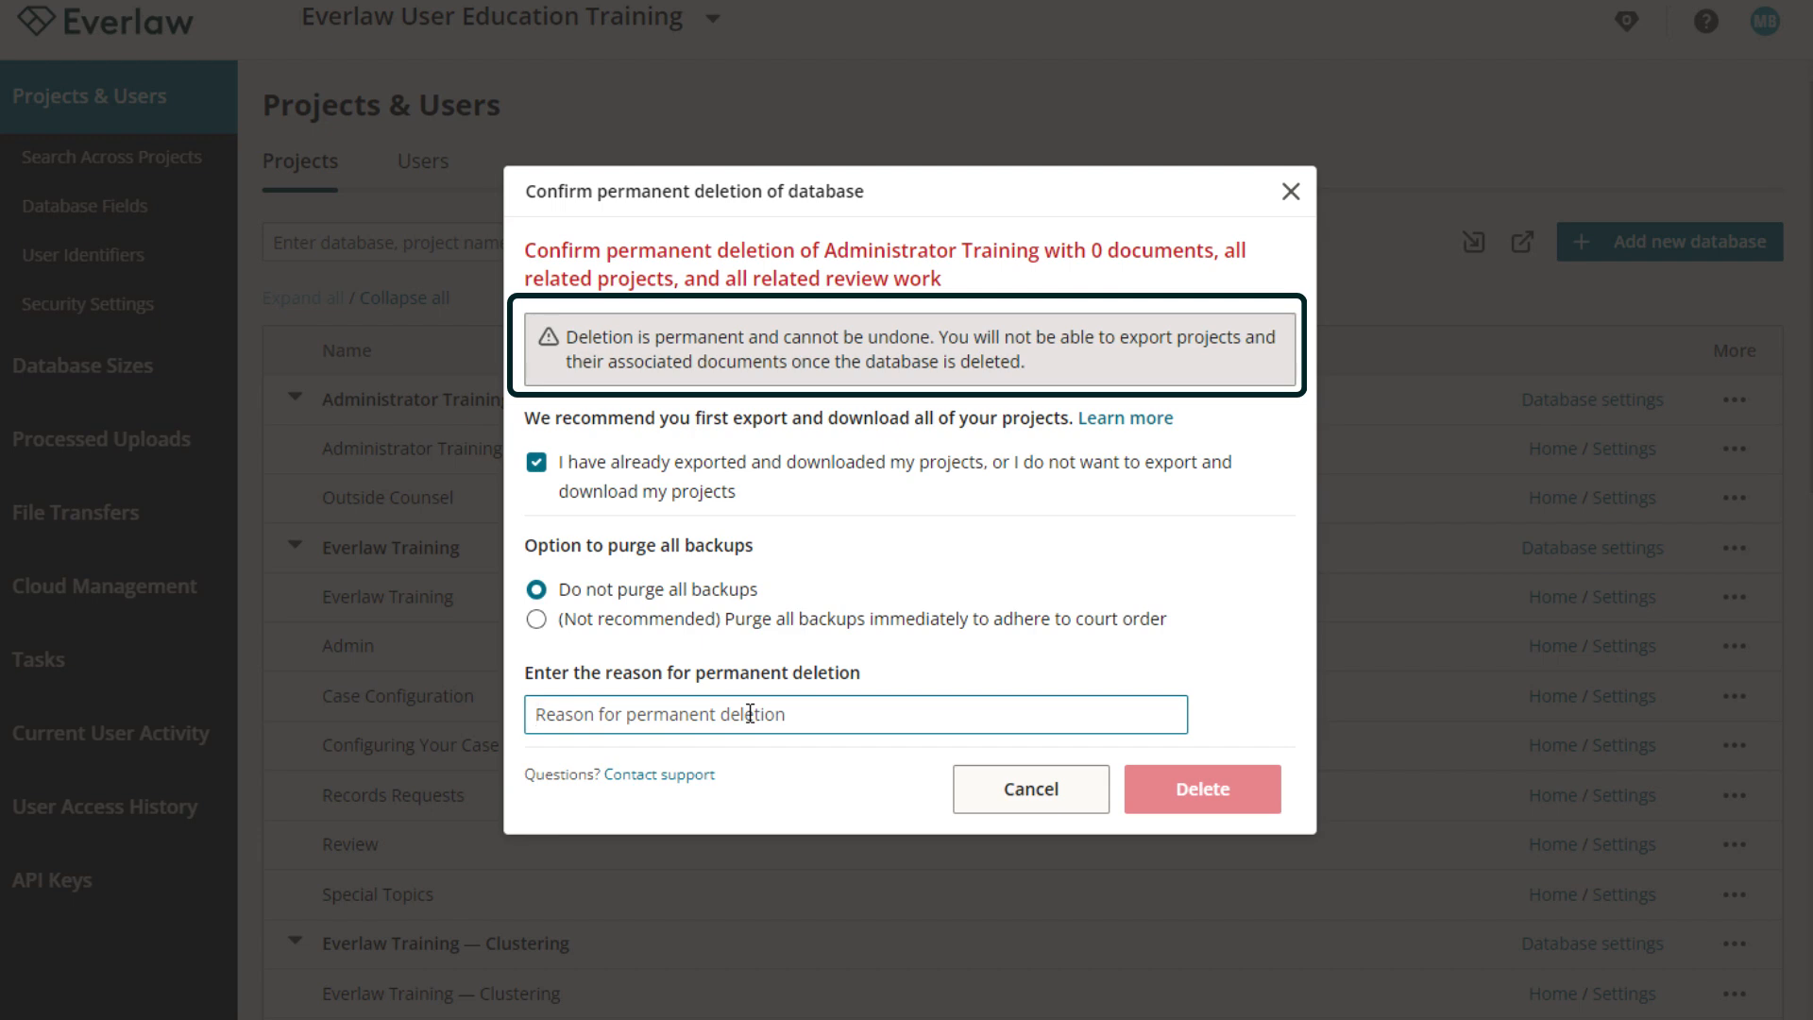
text(case closed)
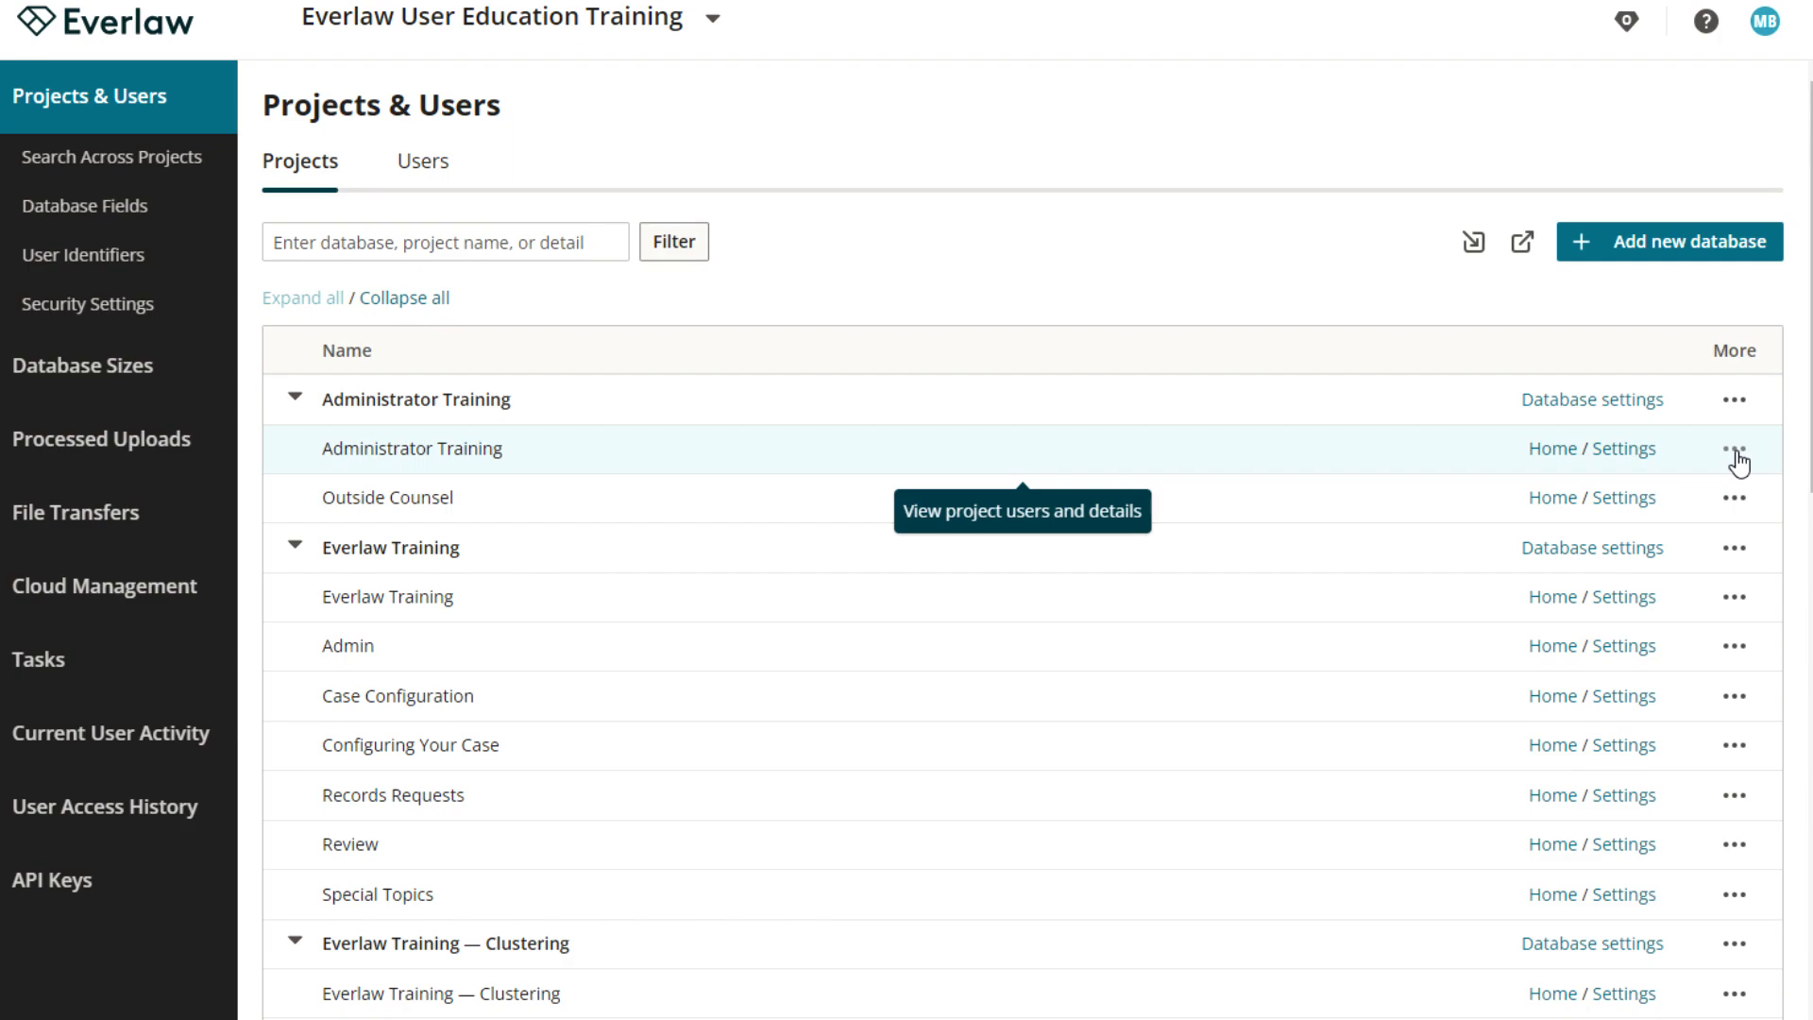
Export the Administrator Training project with native, image, load and text files plus review work product, without ZIP encryption.
click(1735, 451)
click(1633, 604)
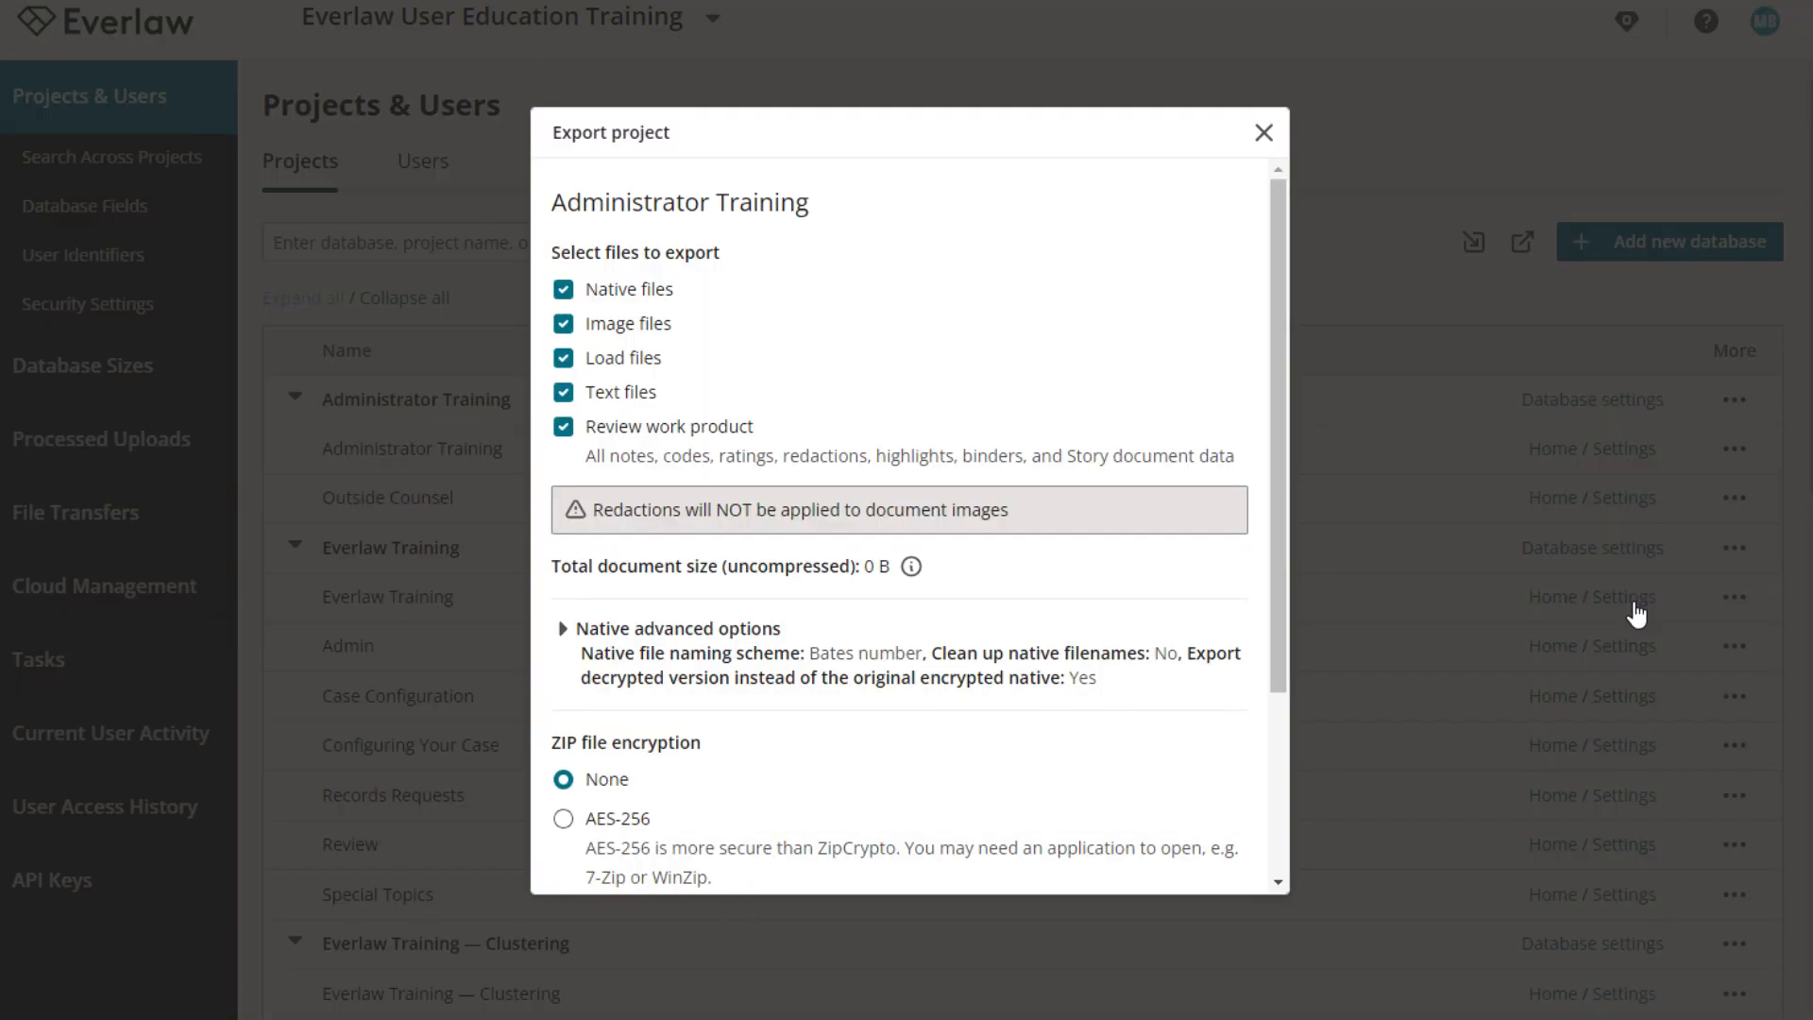
scroll(982, 753, down, 3)
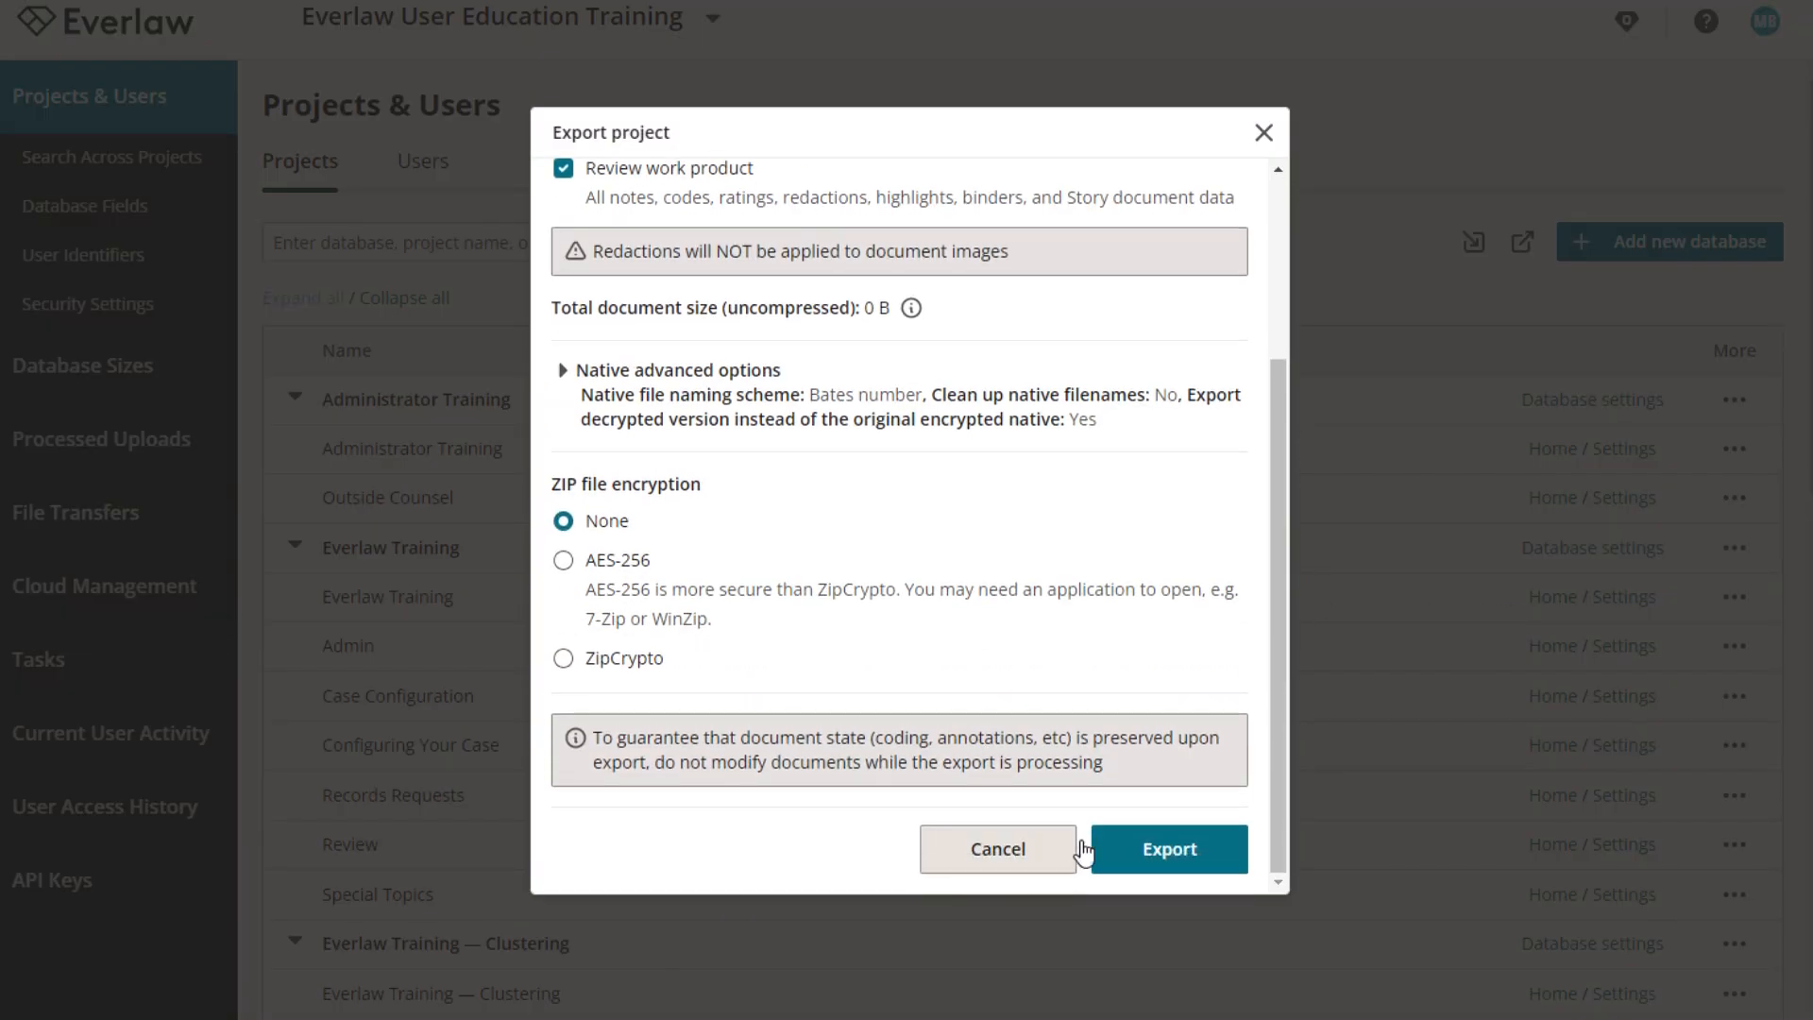
click(1137, 850)
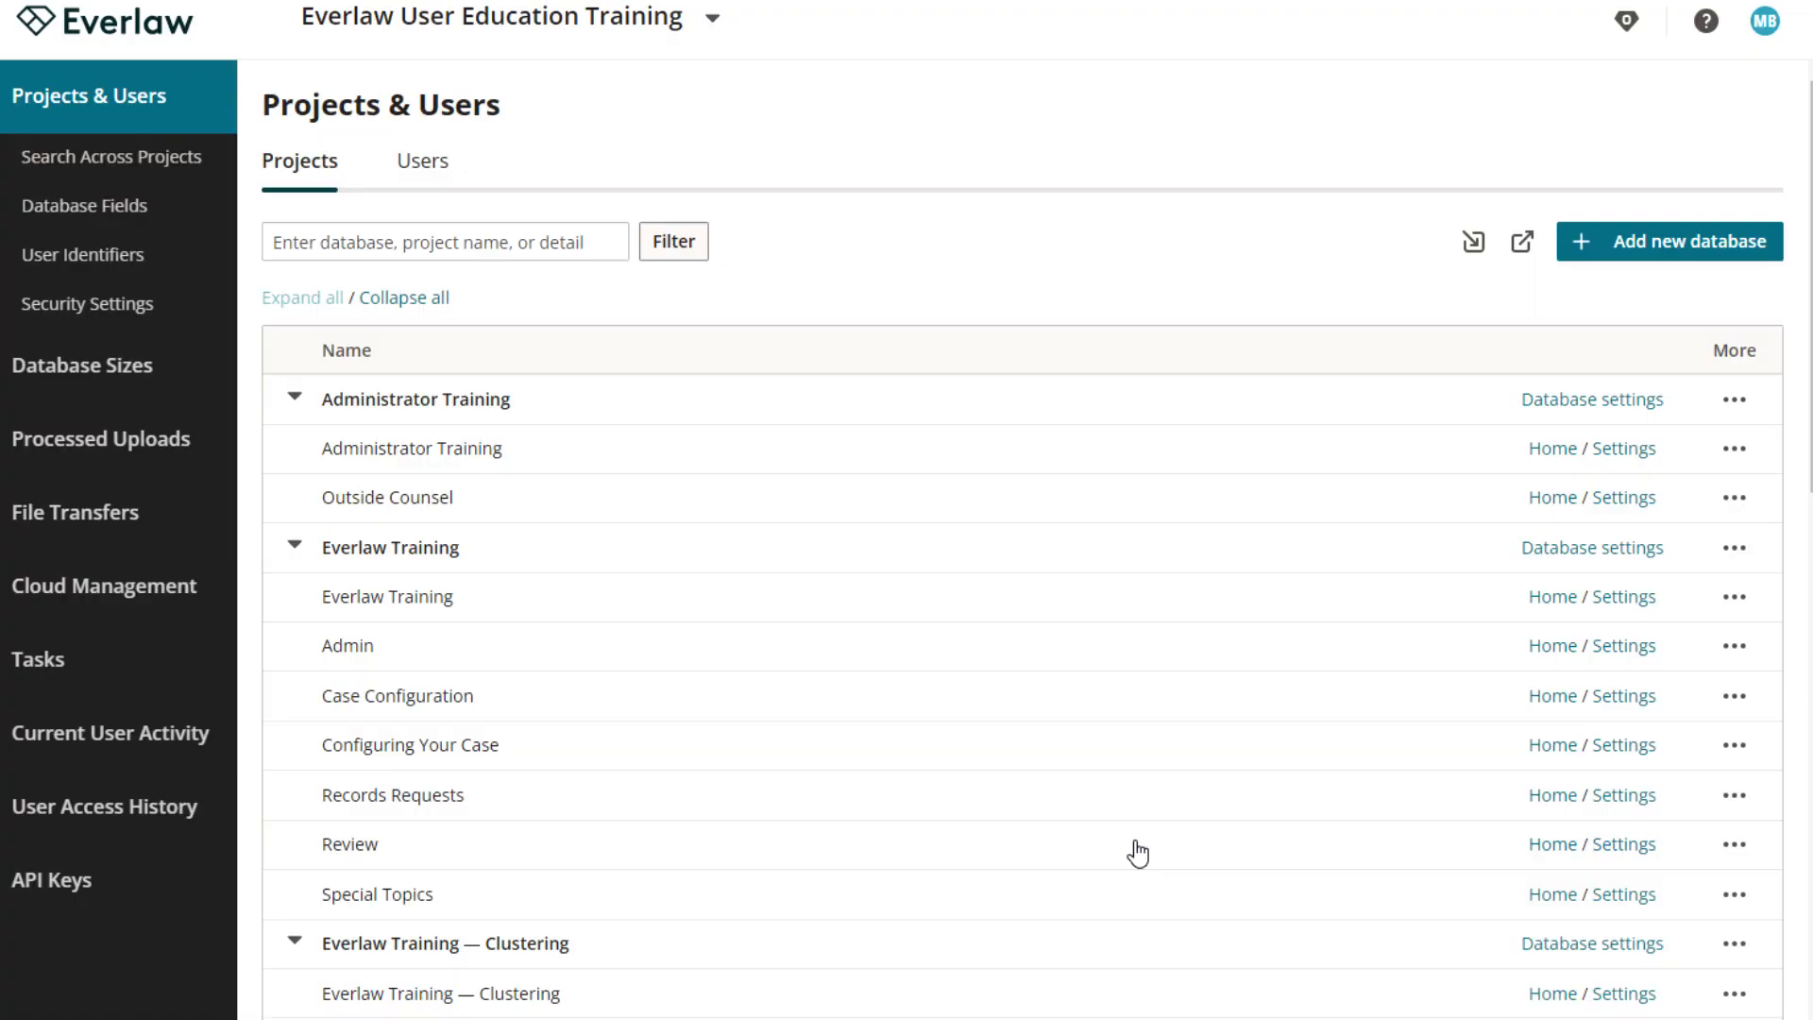
Check the organization's tasks and open the further options of the most recently finished project export task.
click(36, 660)
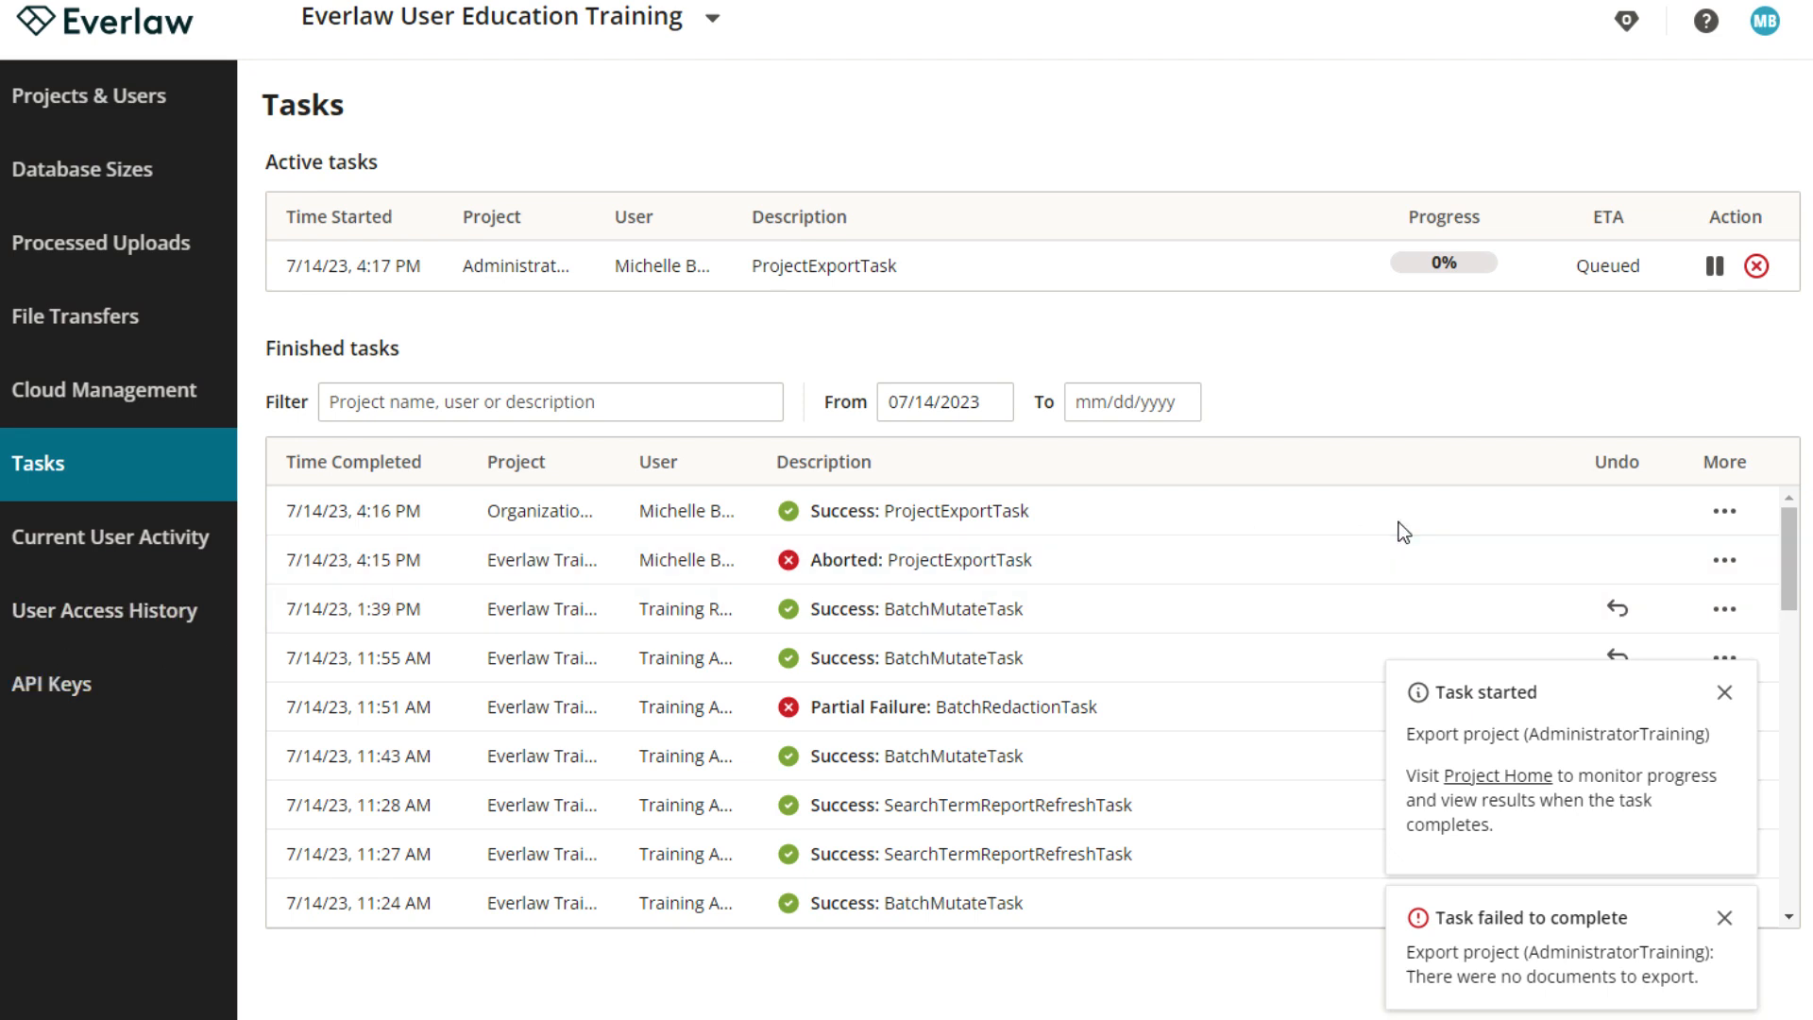
click(1723, 519)
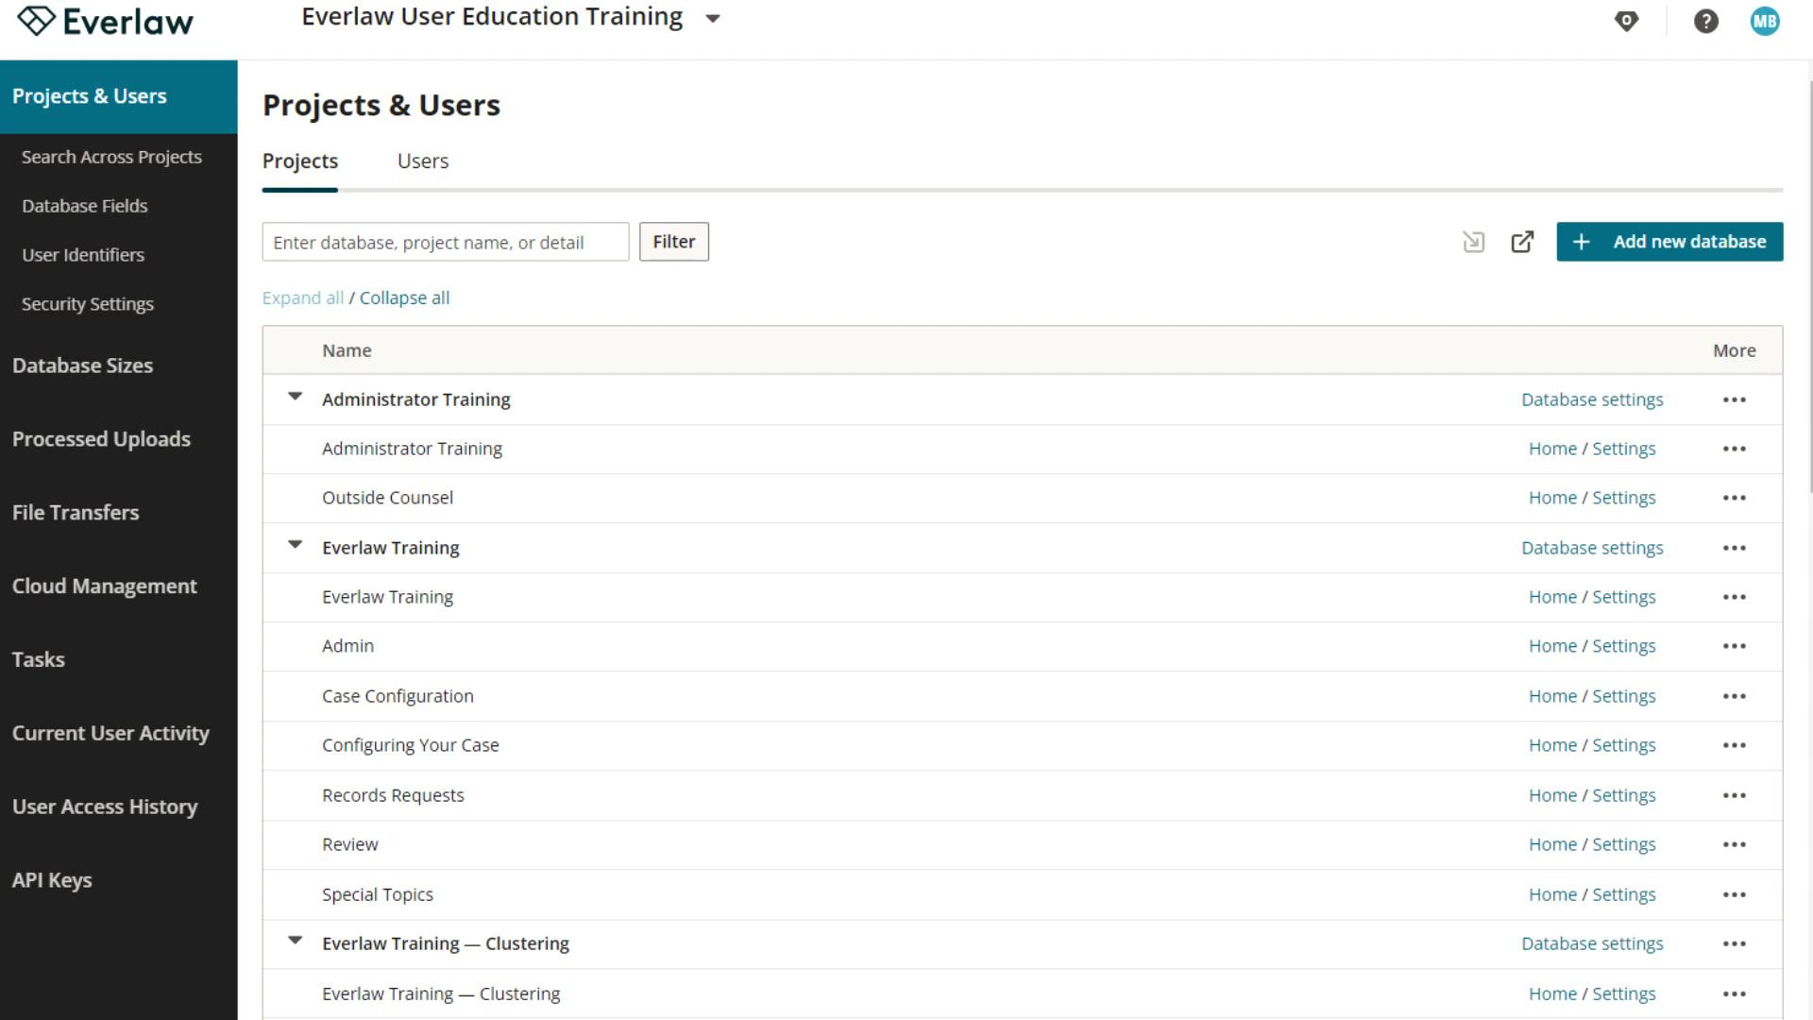
Set up a new database named "Important Matter" that copies its settings from the Administrator Training project.
click(1585, 252)
click(781, 410)
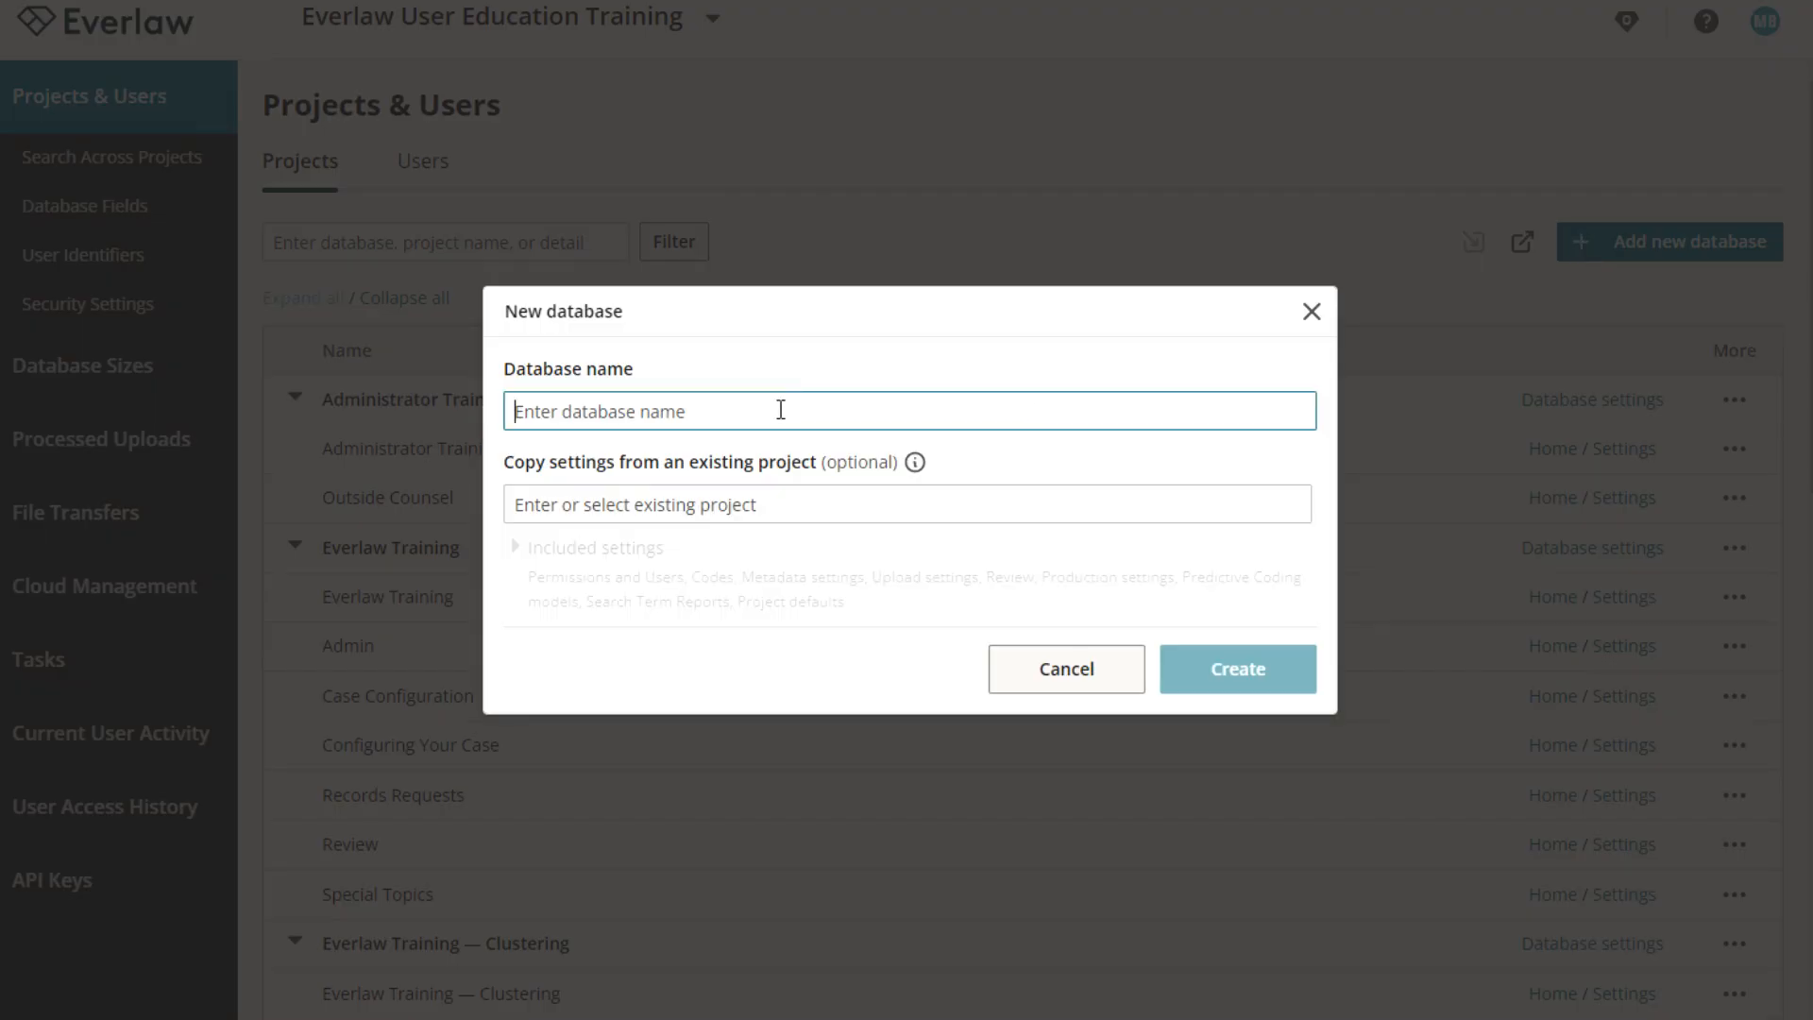
text(Important Matter)
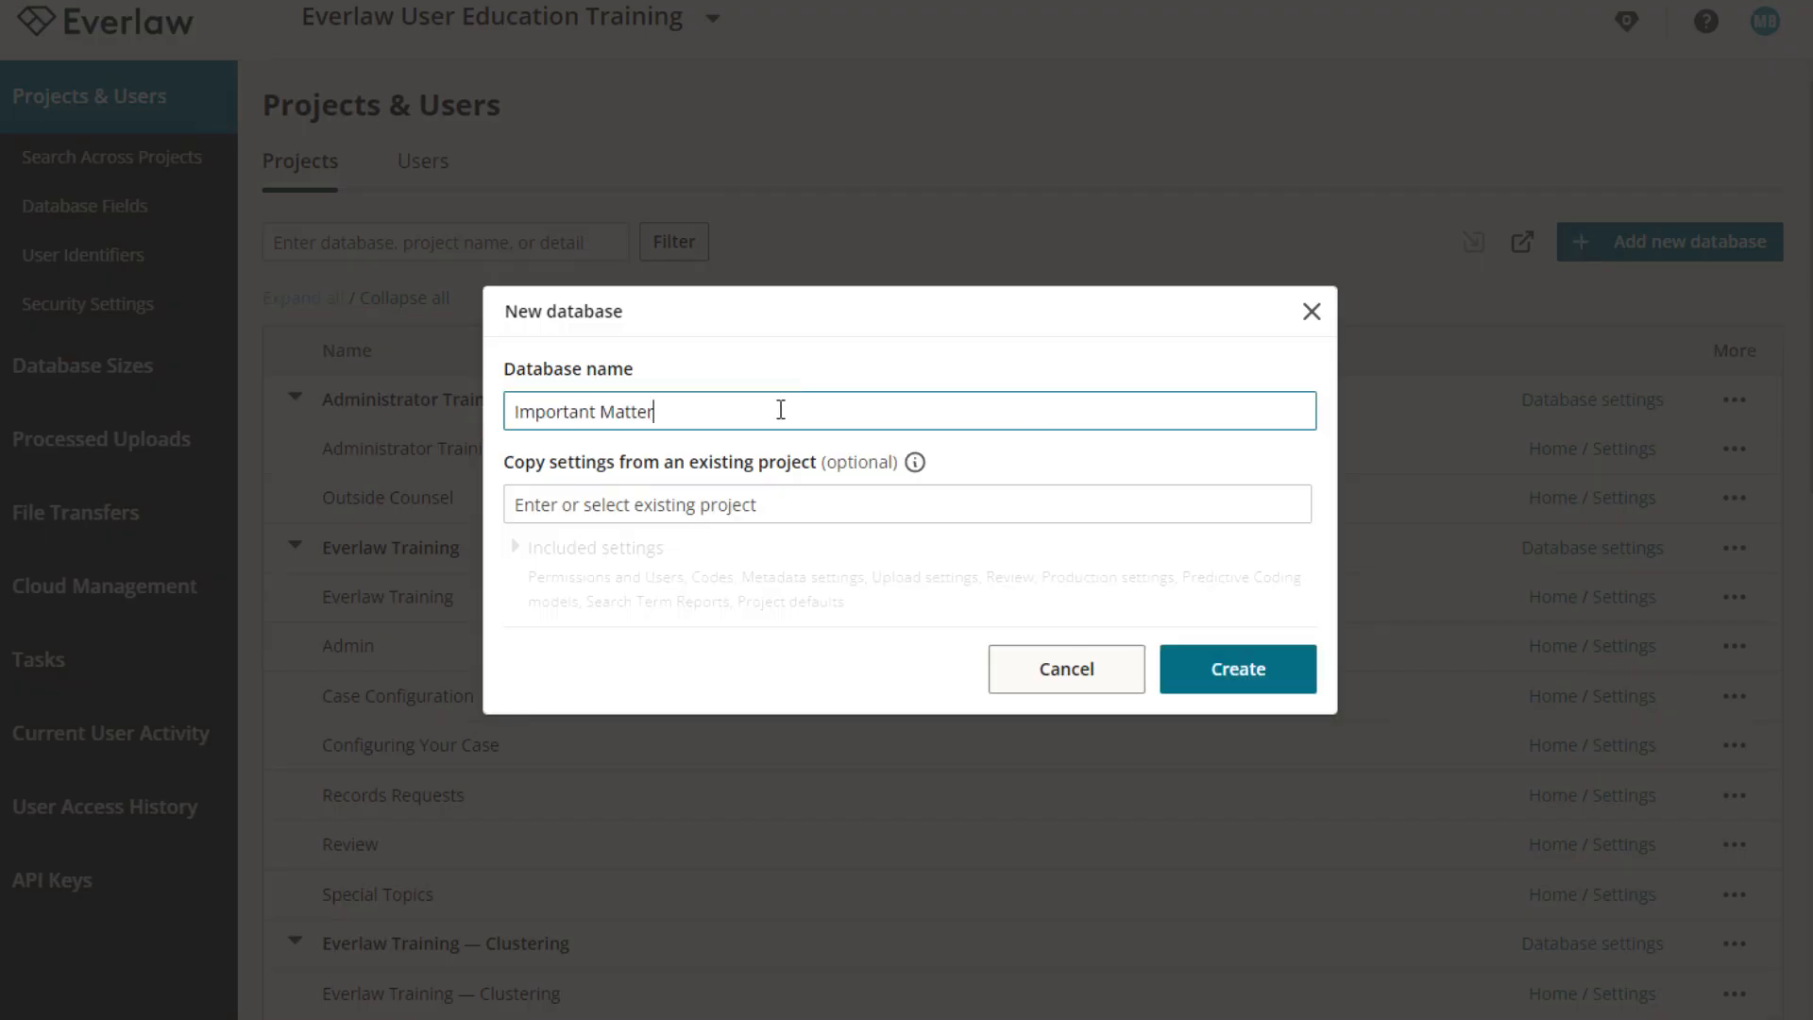
click(776, 504)
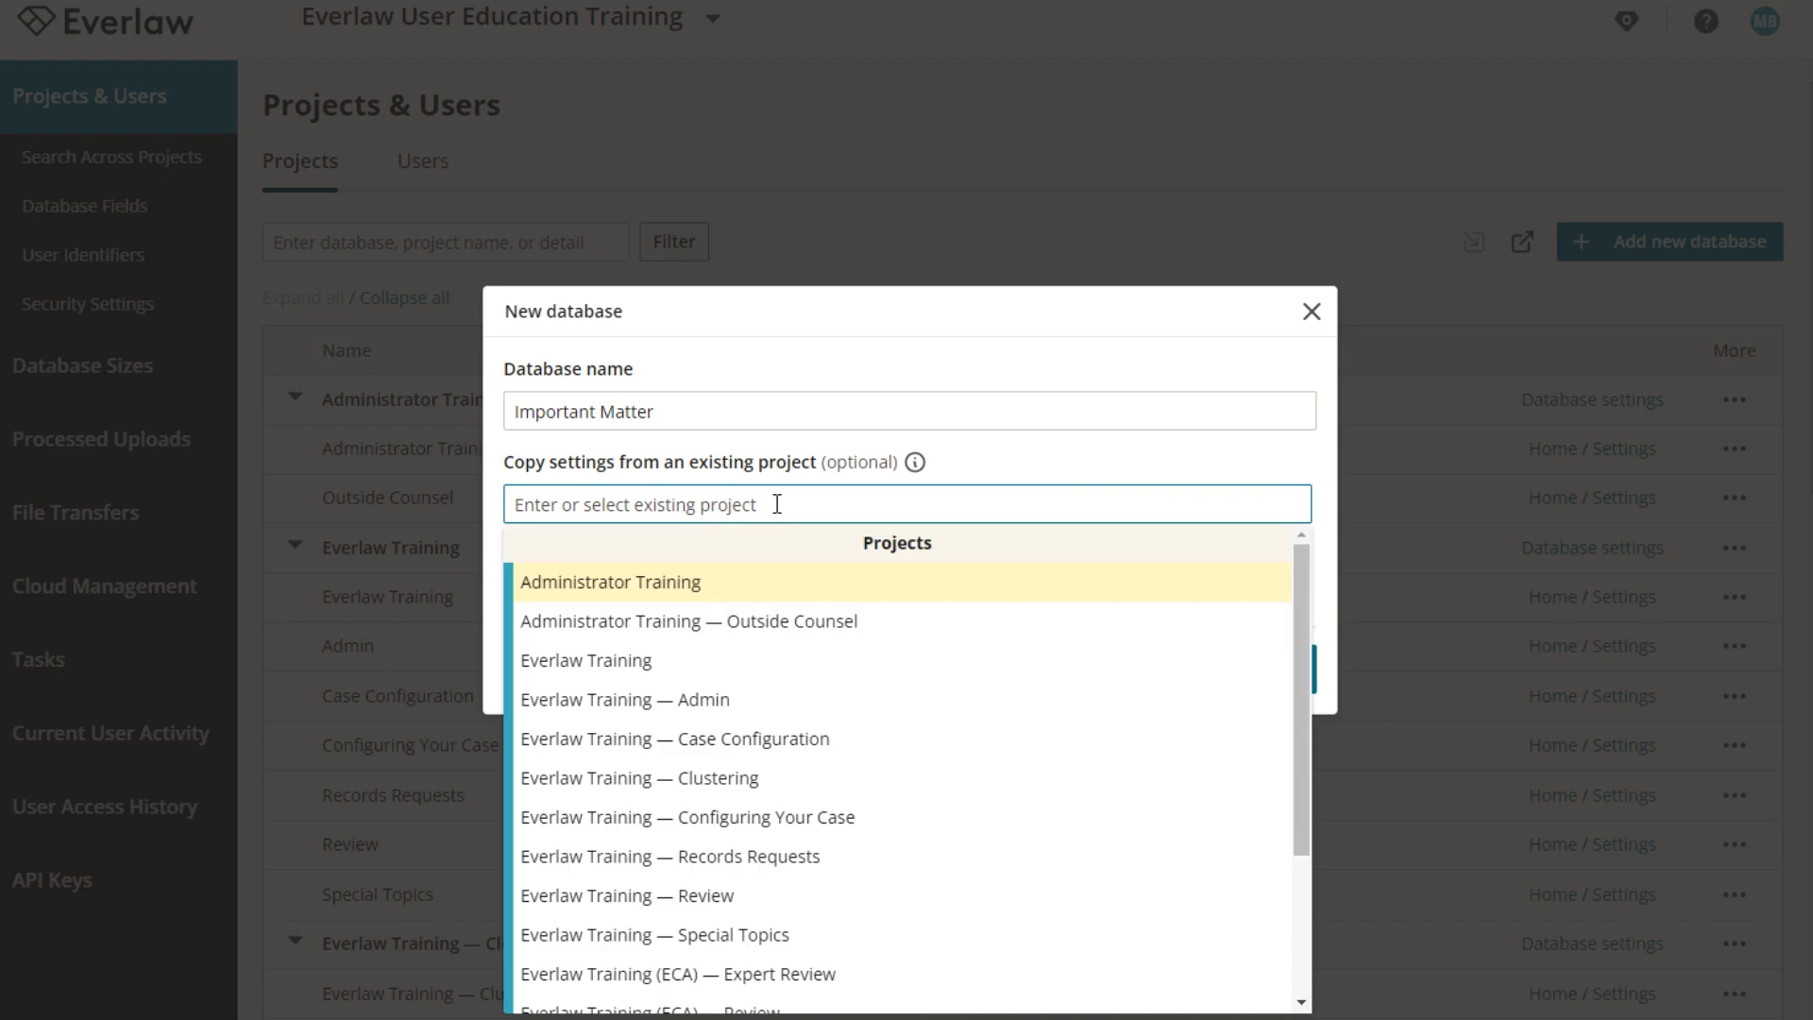
click(721, 589)
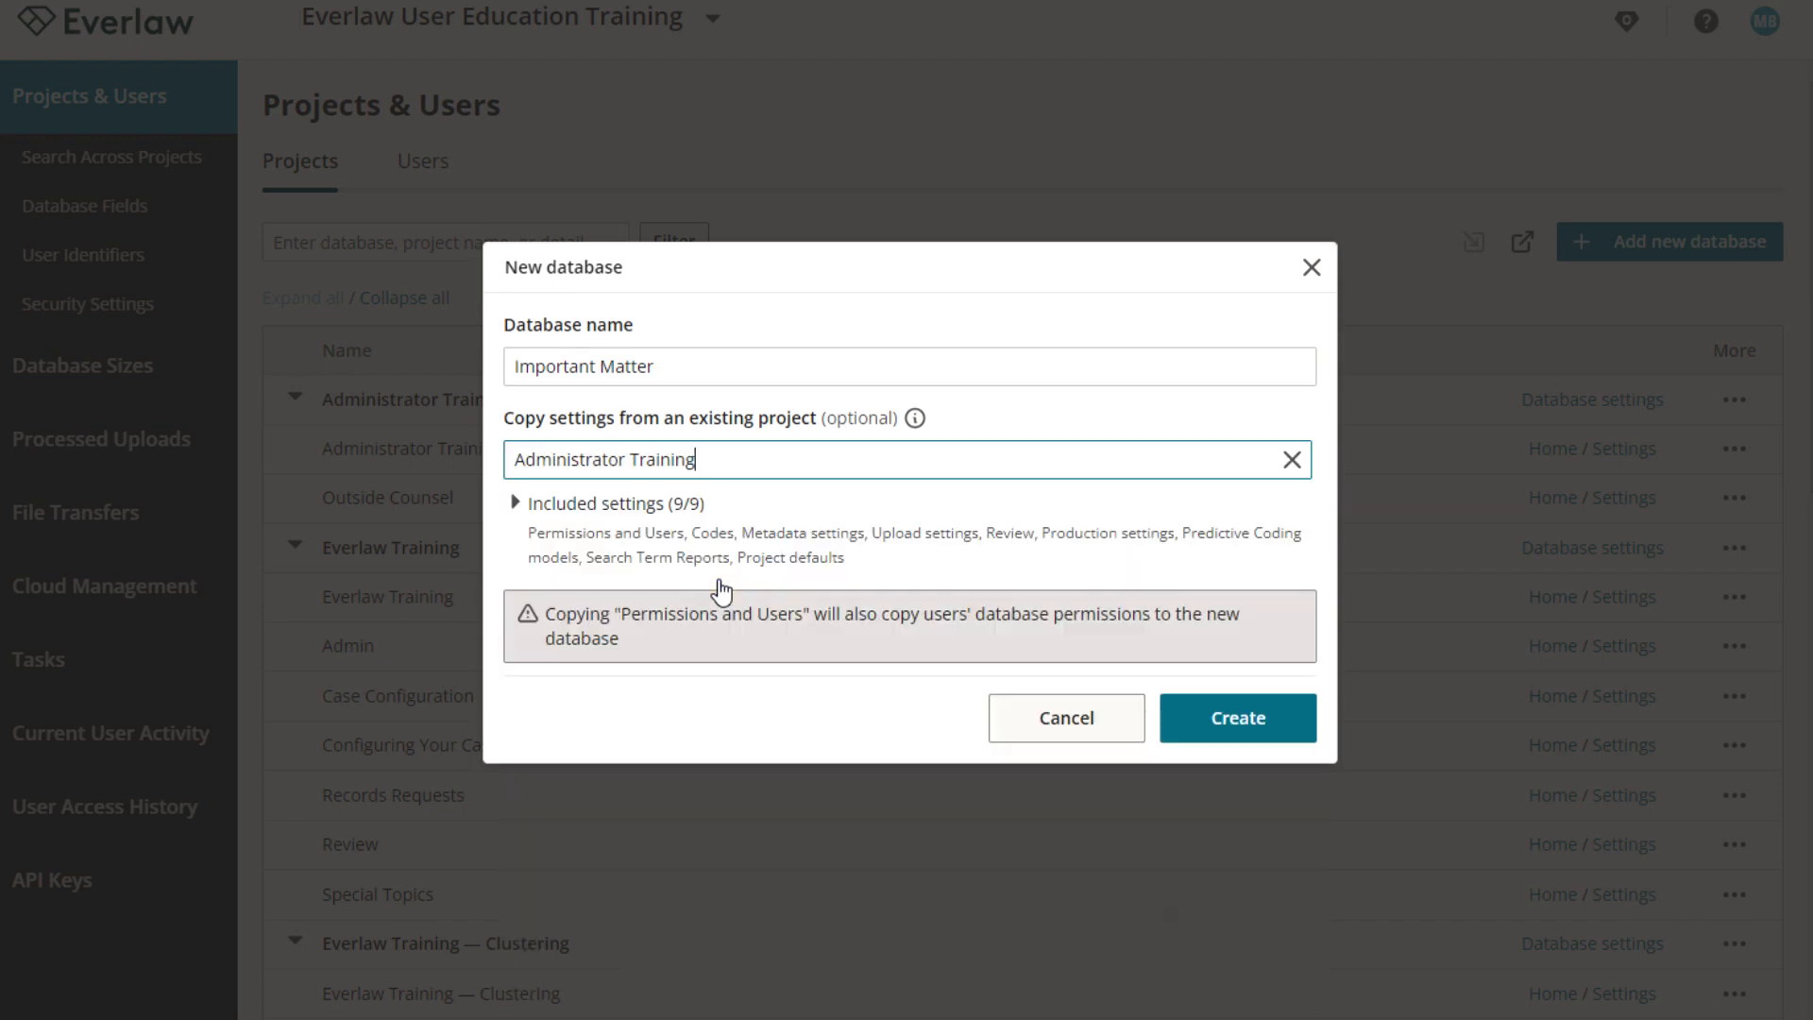
Exclude Production settings from the settings copied into the new database and create it.
click(660, 506)
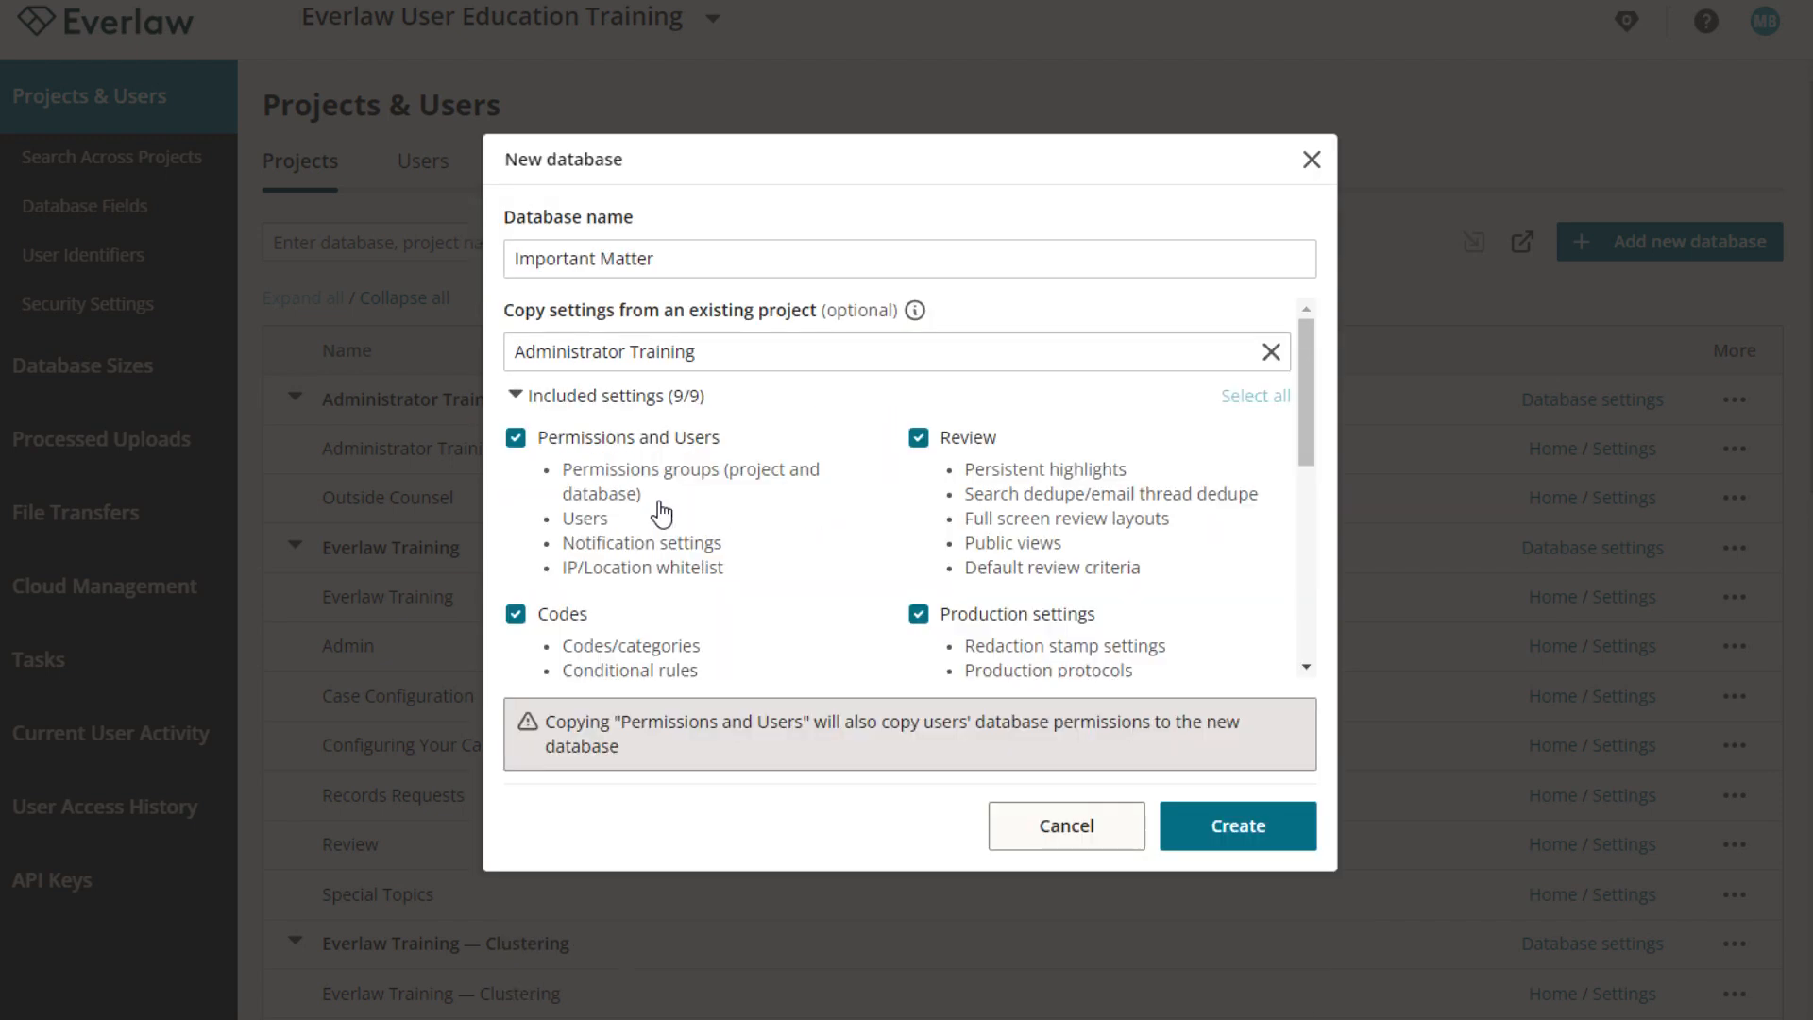
click(919, 615)
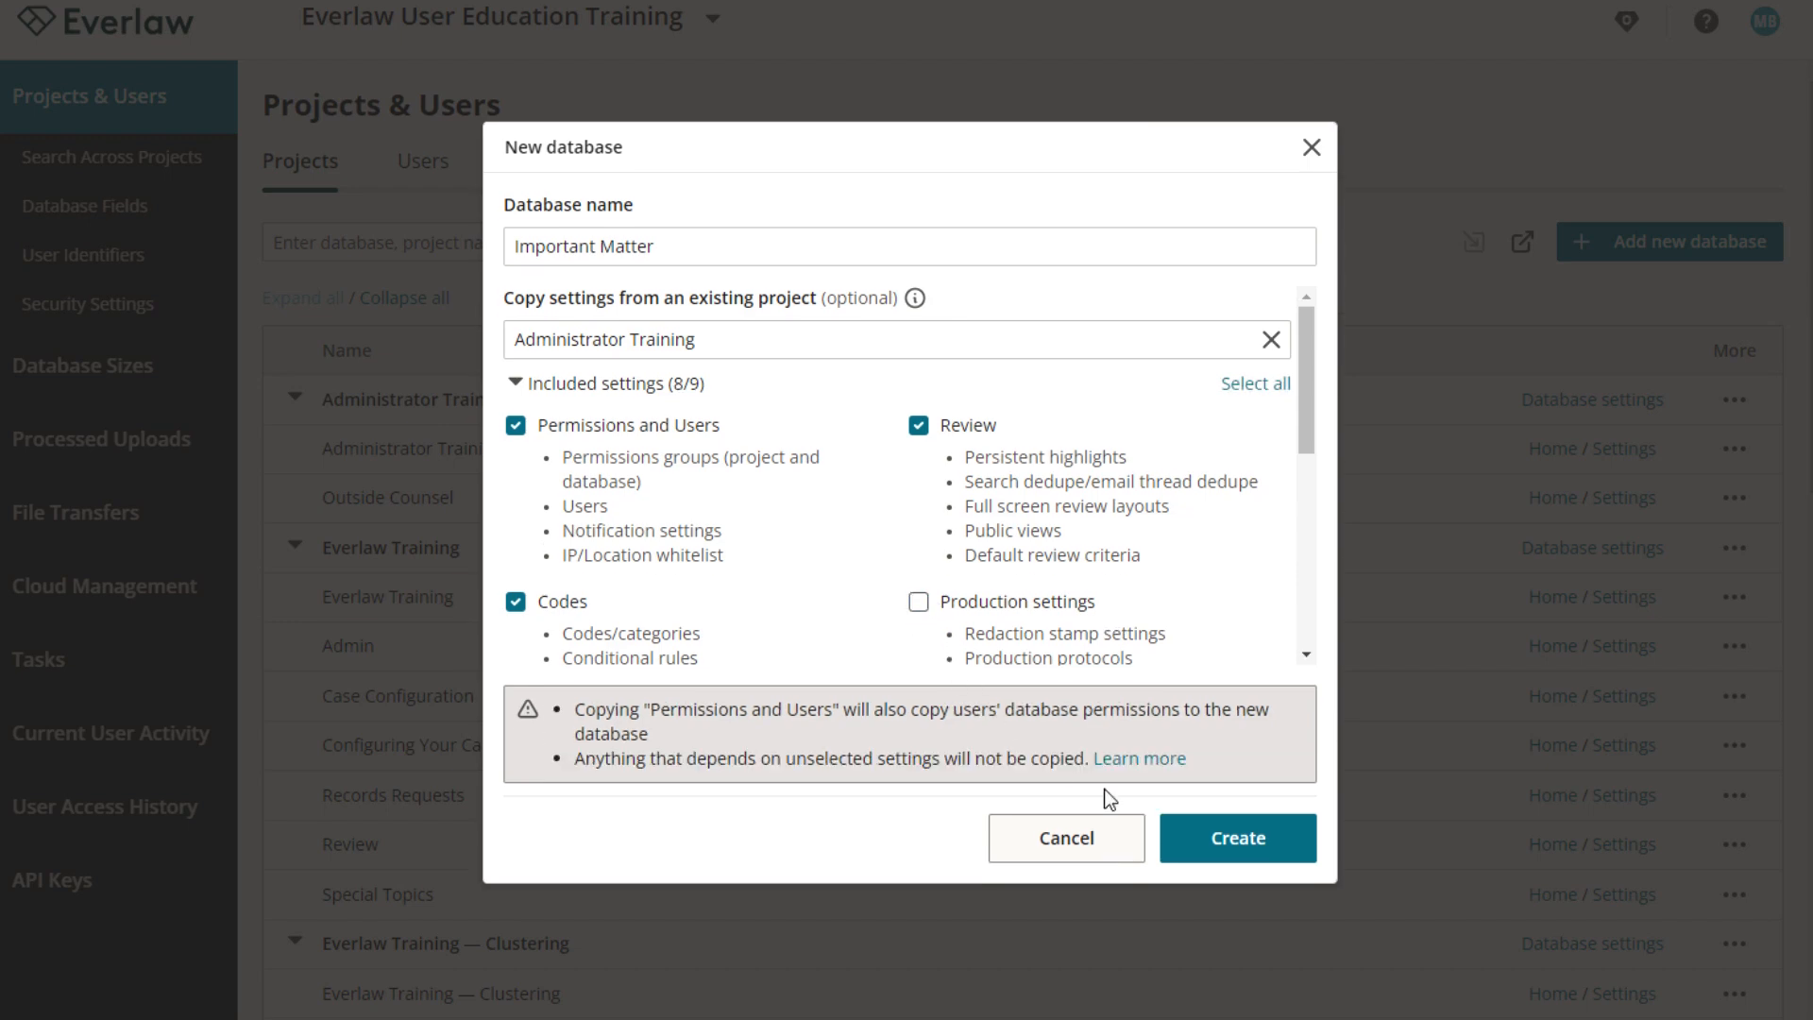
click(1216, 844)
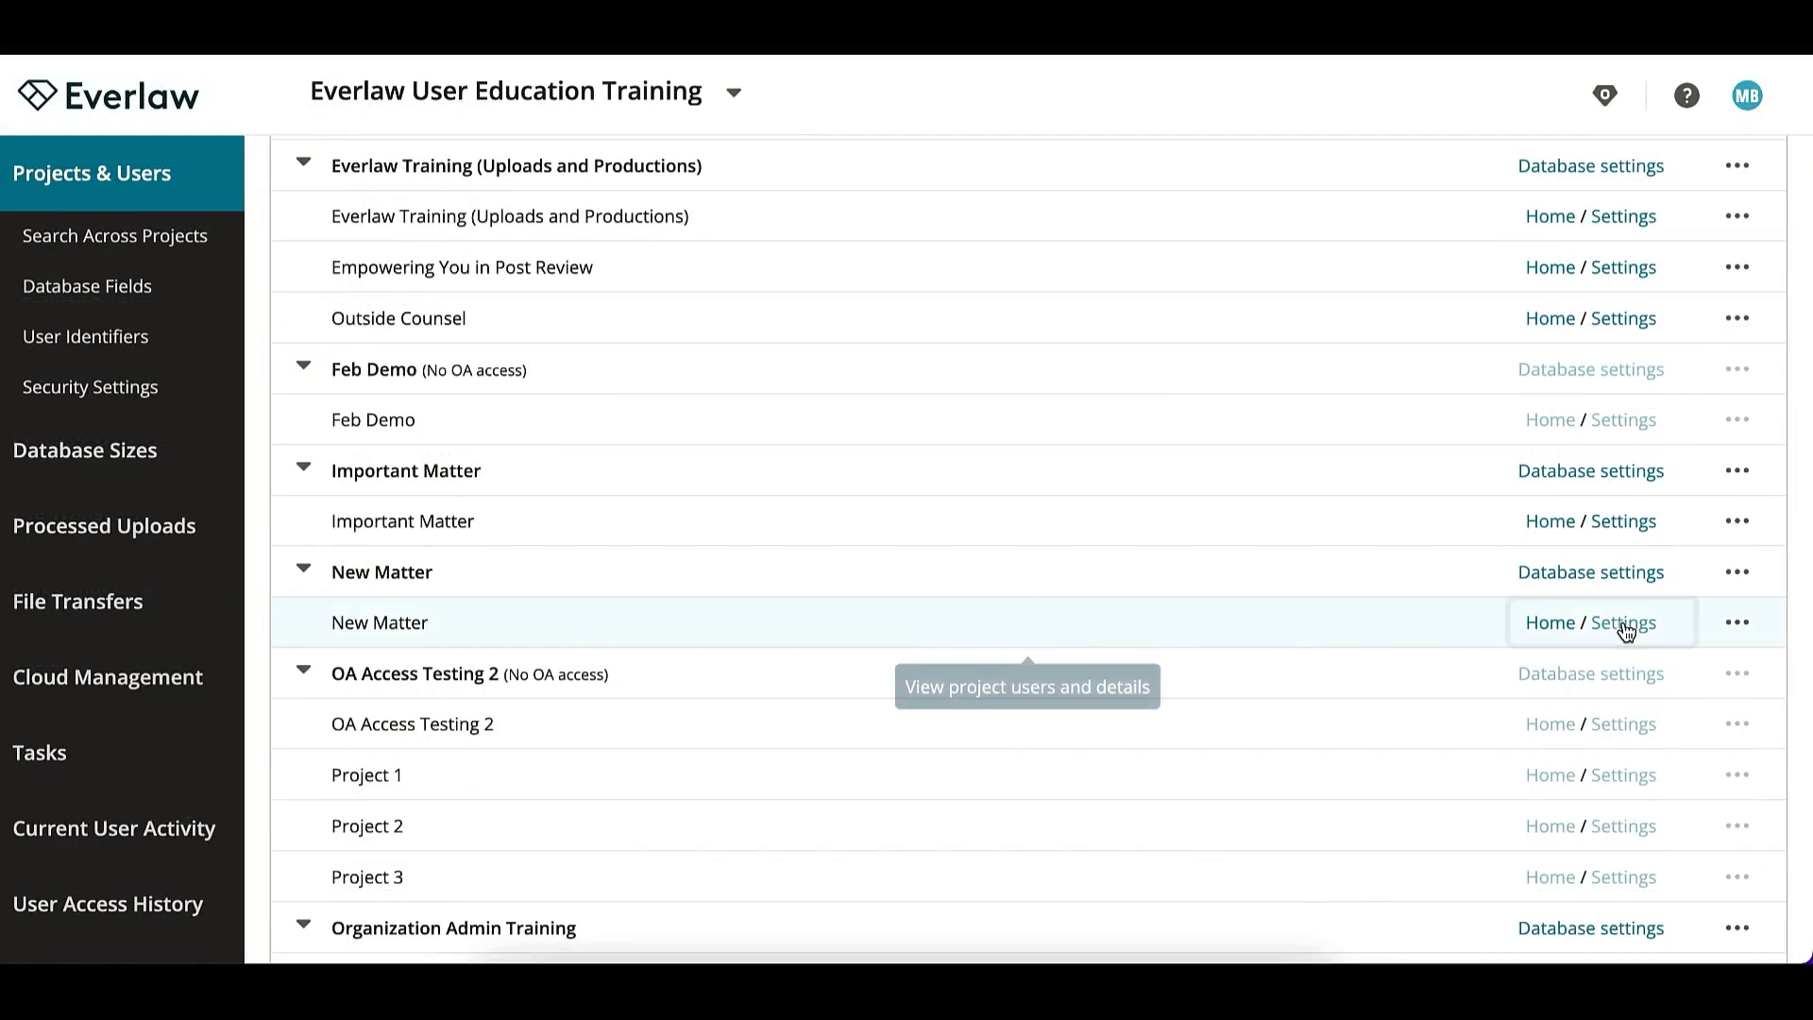
Open the New Matter project's settings and review its users, groups, permissions and codes.
click(1623, 625)
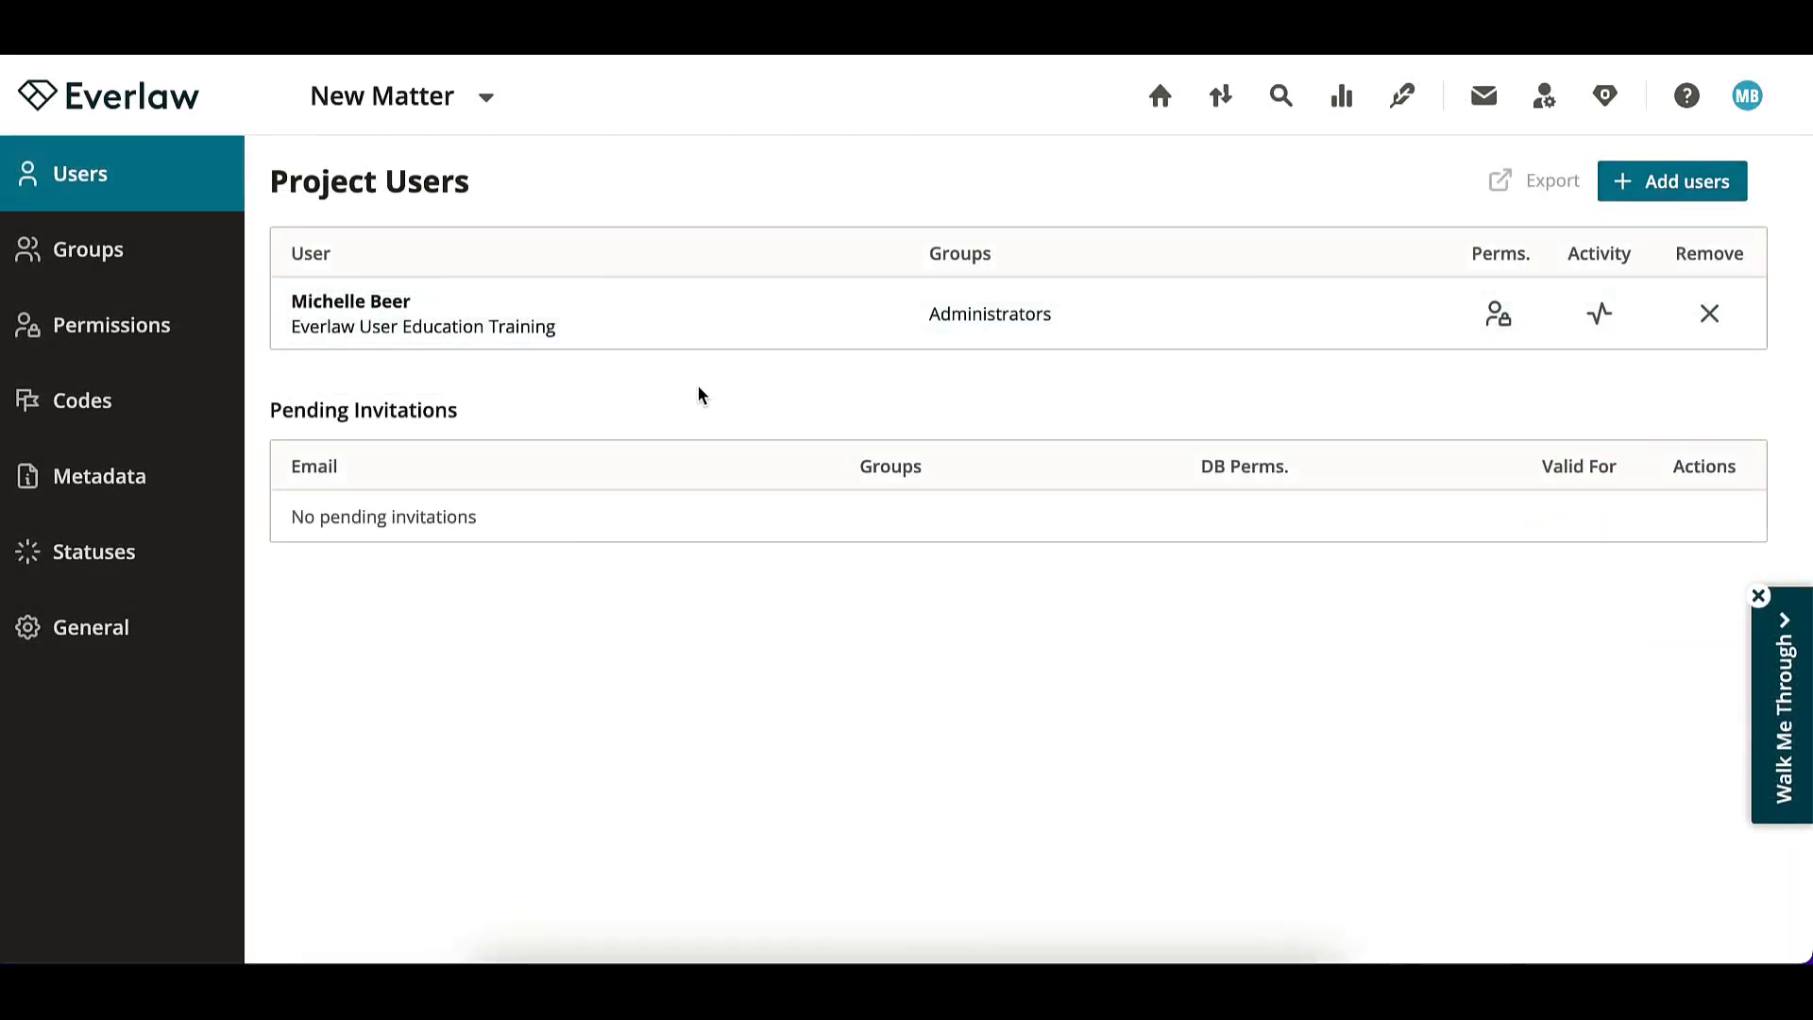
click(139, 277)
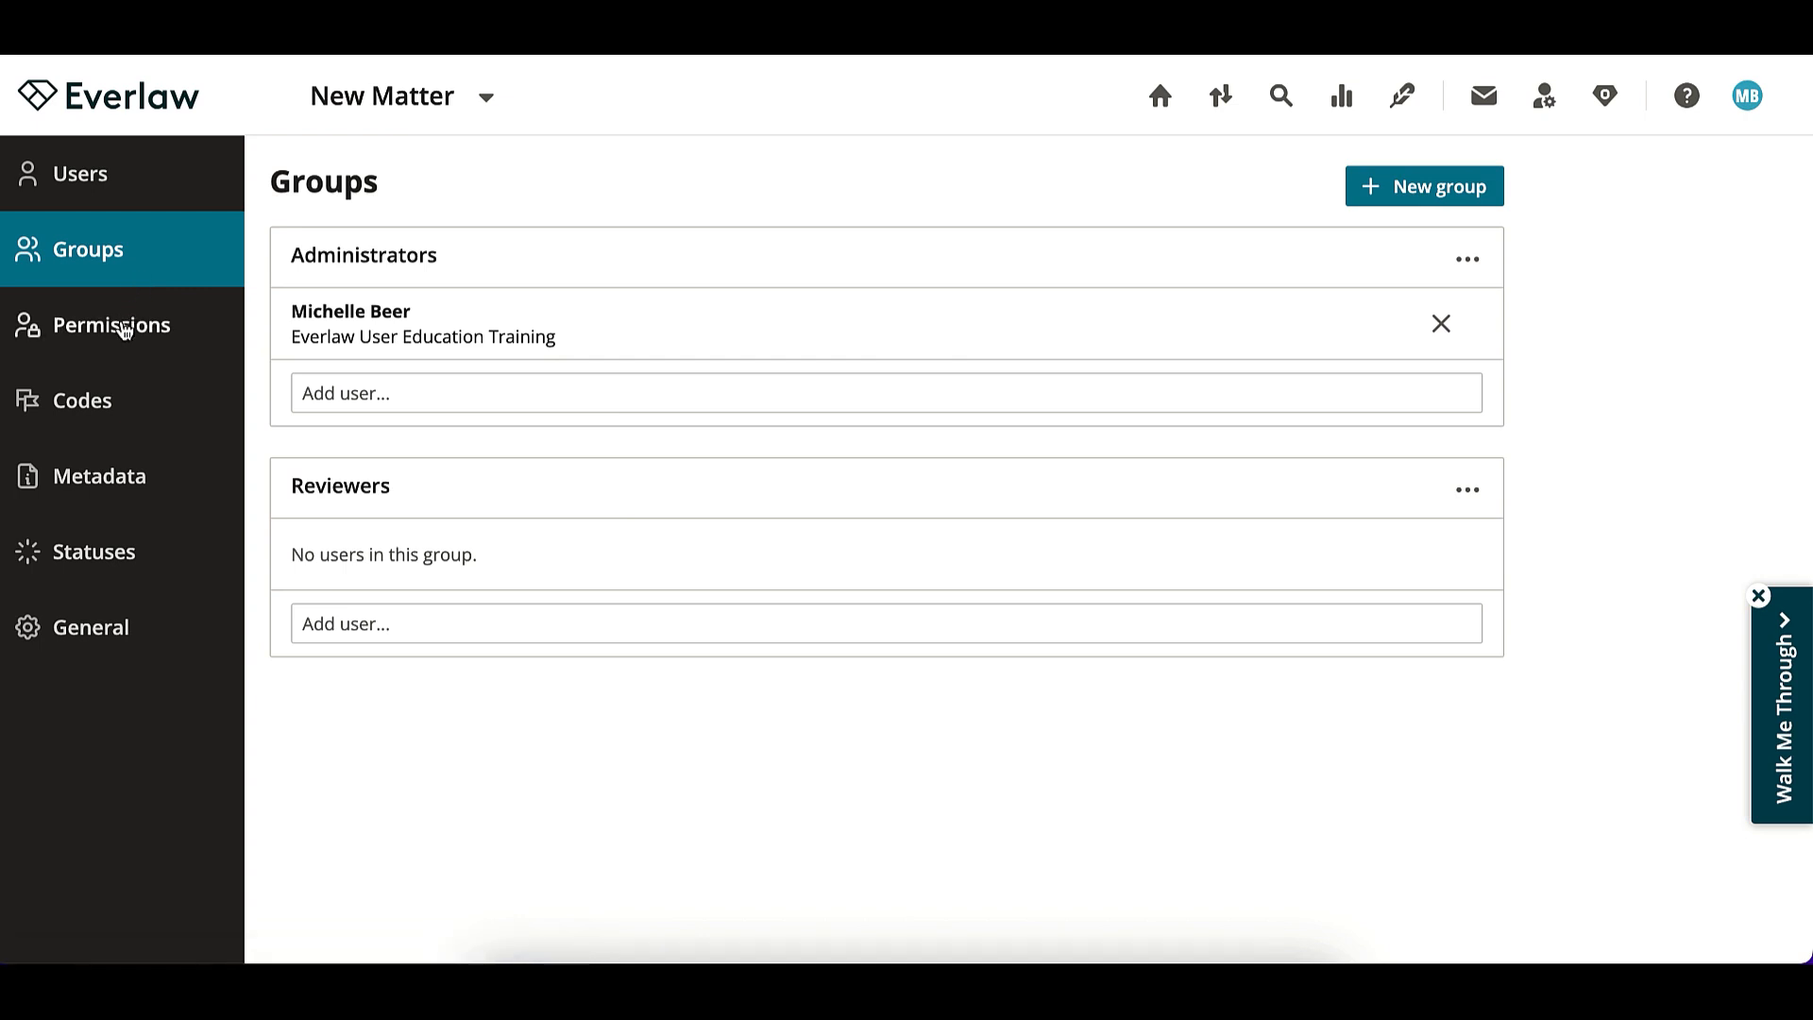
click(121, 338)
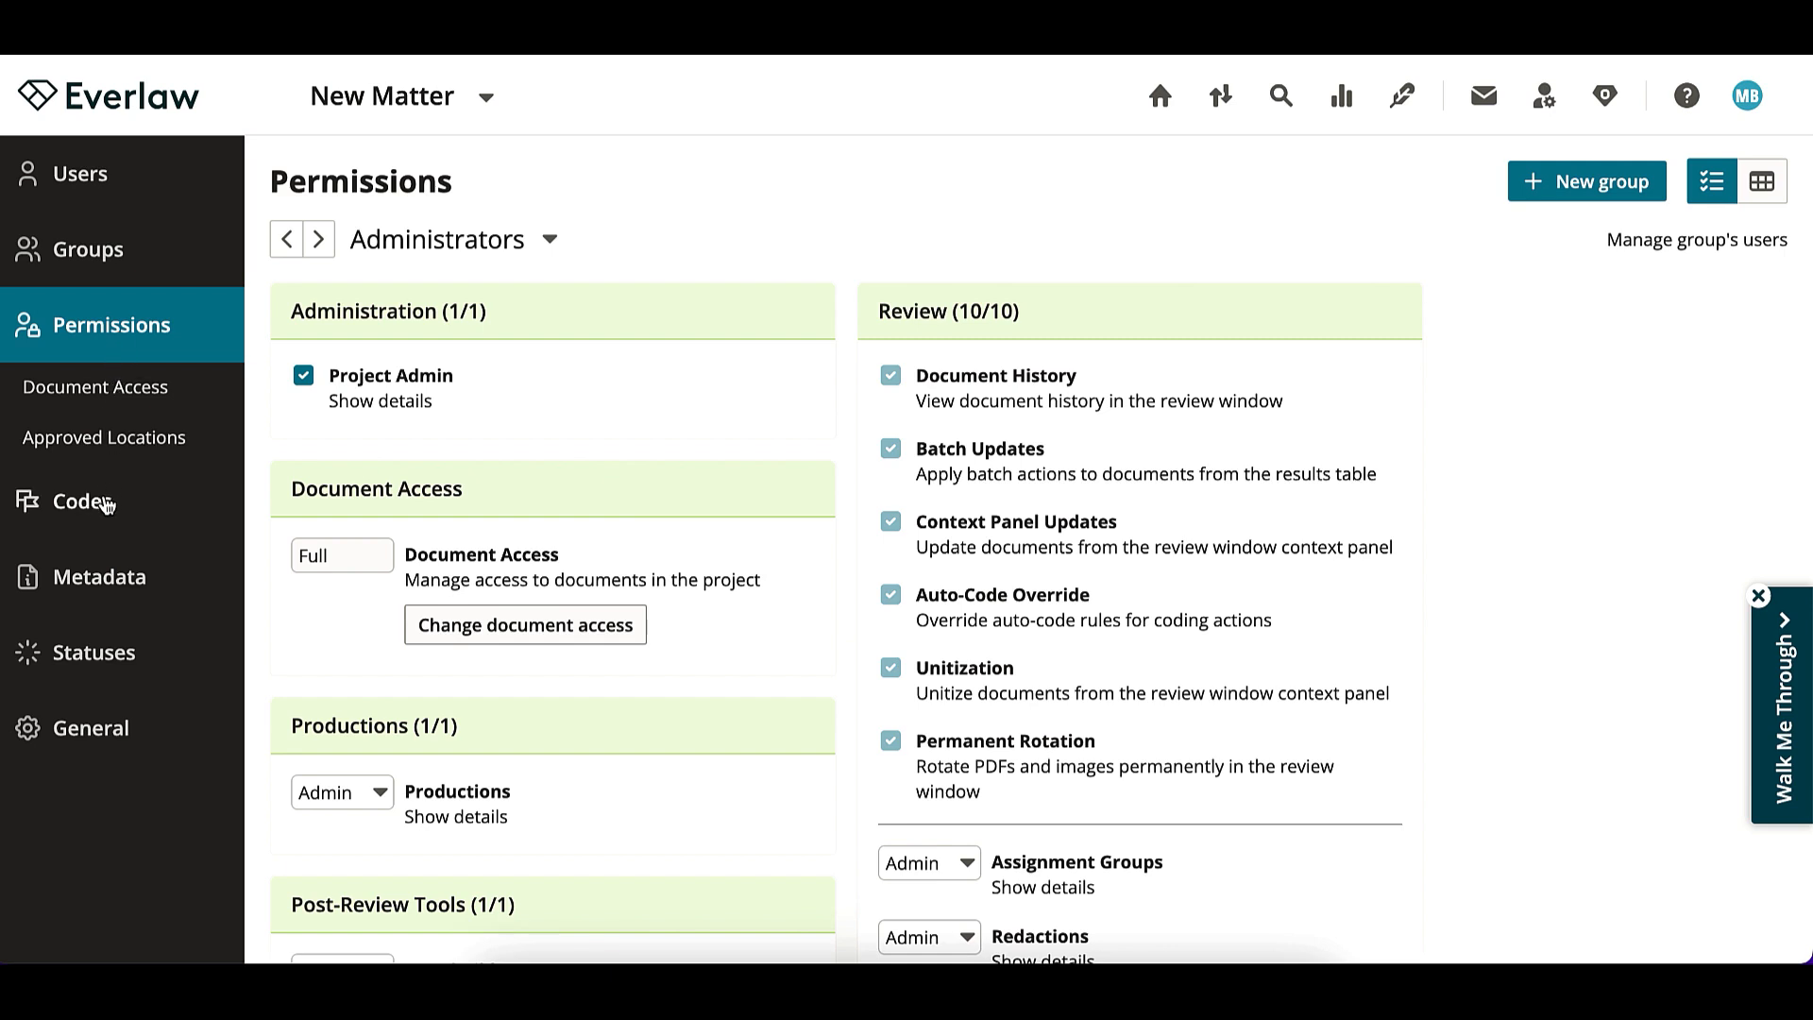
click(107, 505)
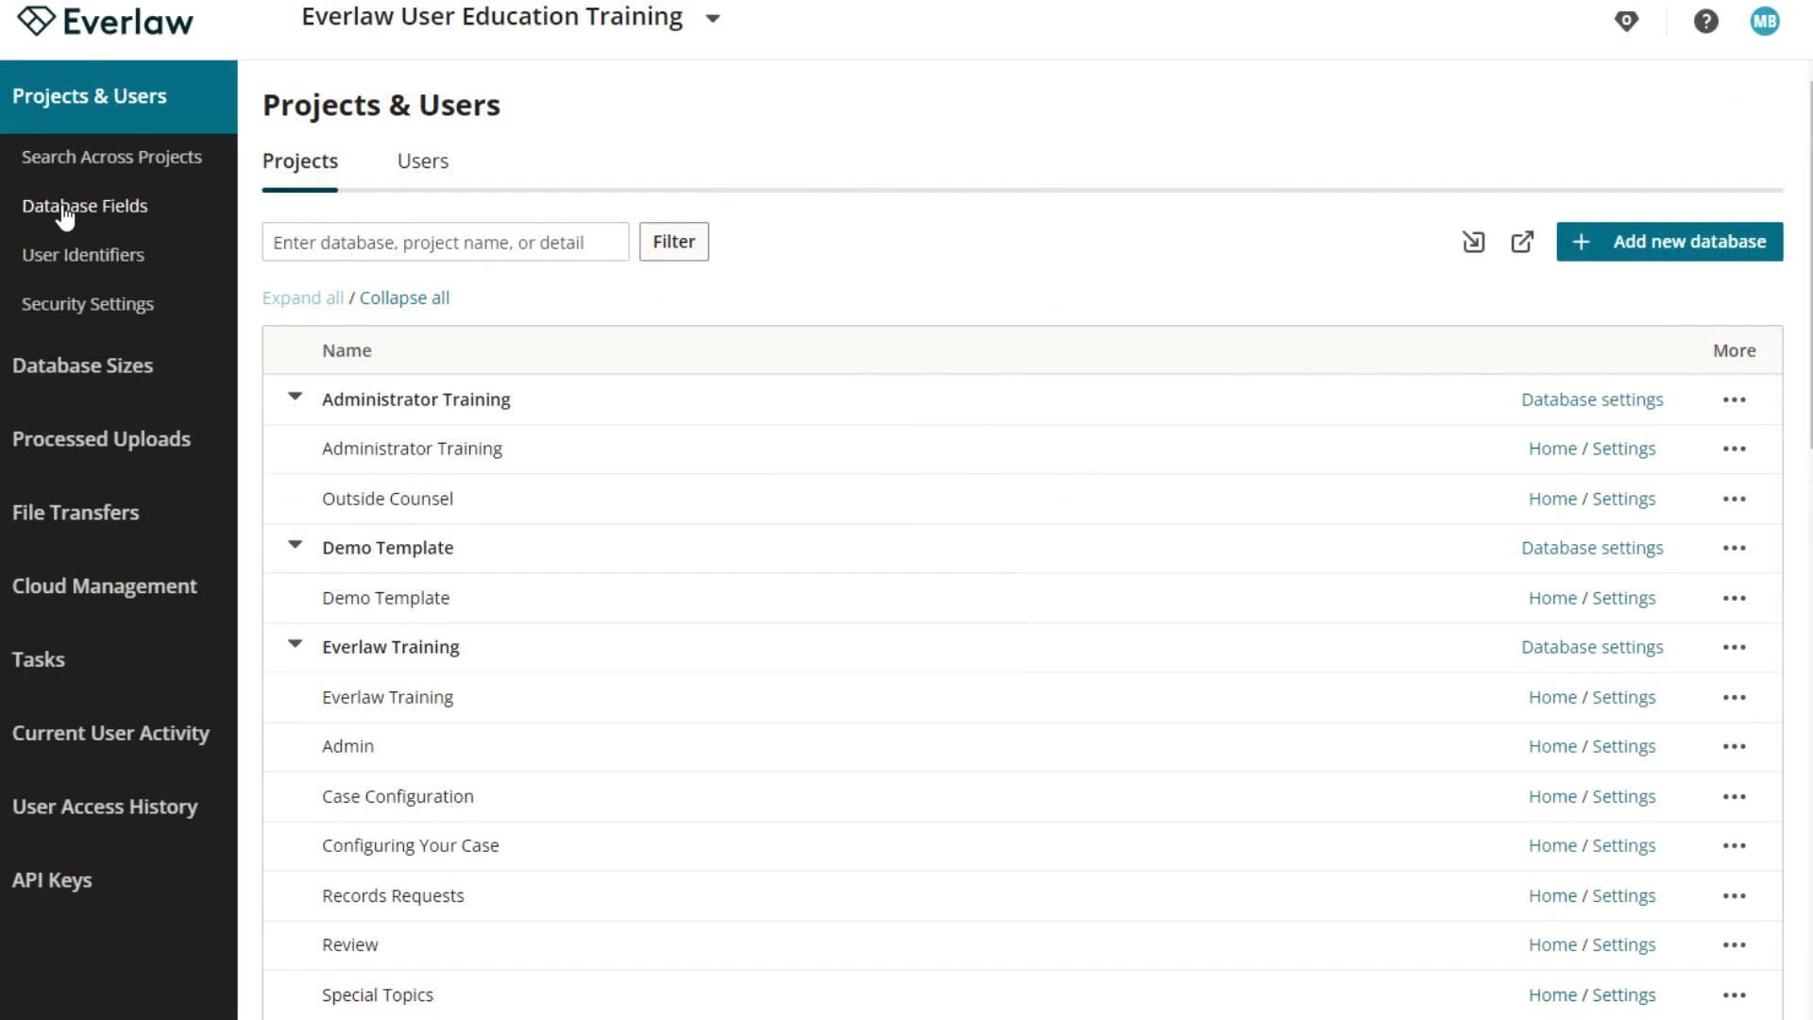
In the organization's database fields, start adding a new field and pin the Confidentiality, Practice Area and Case ID Number fields.
click(64, 216)
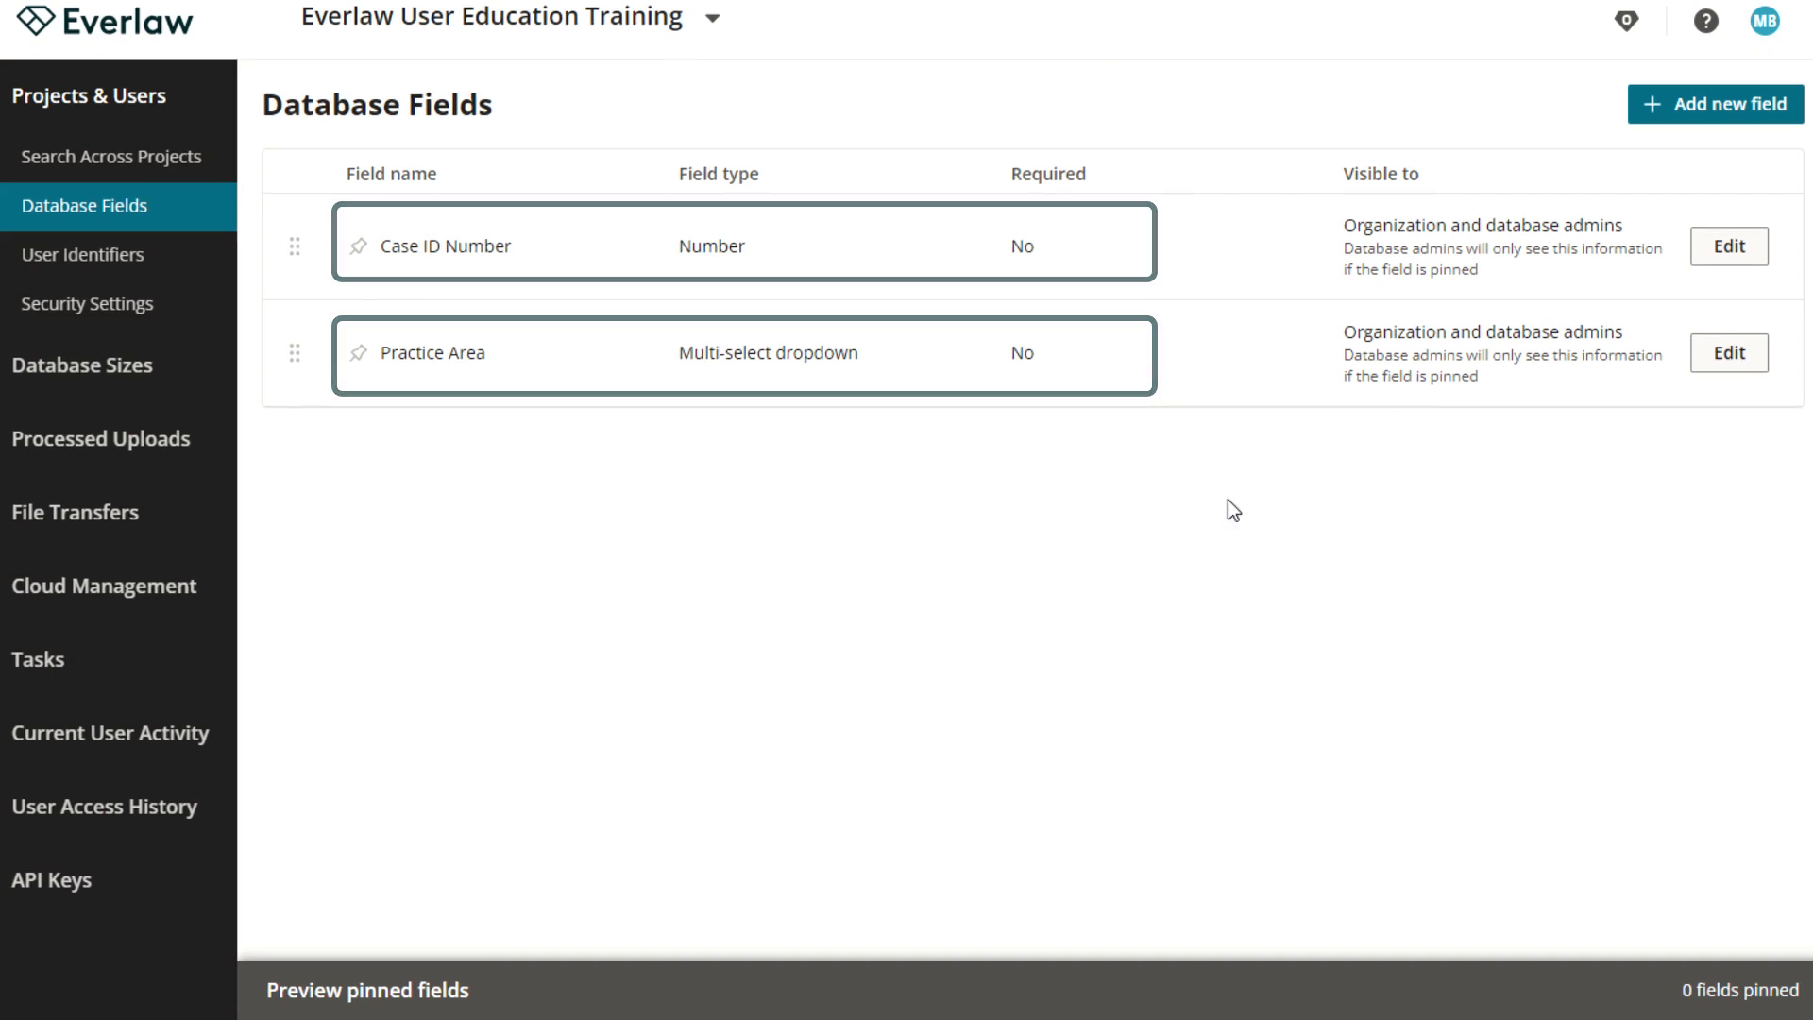
click(1688, 112)
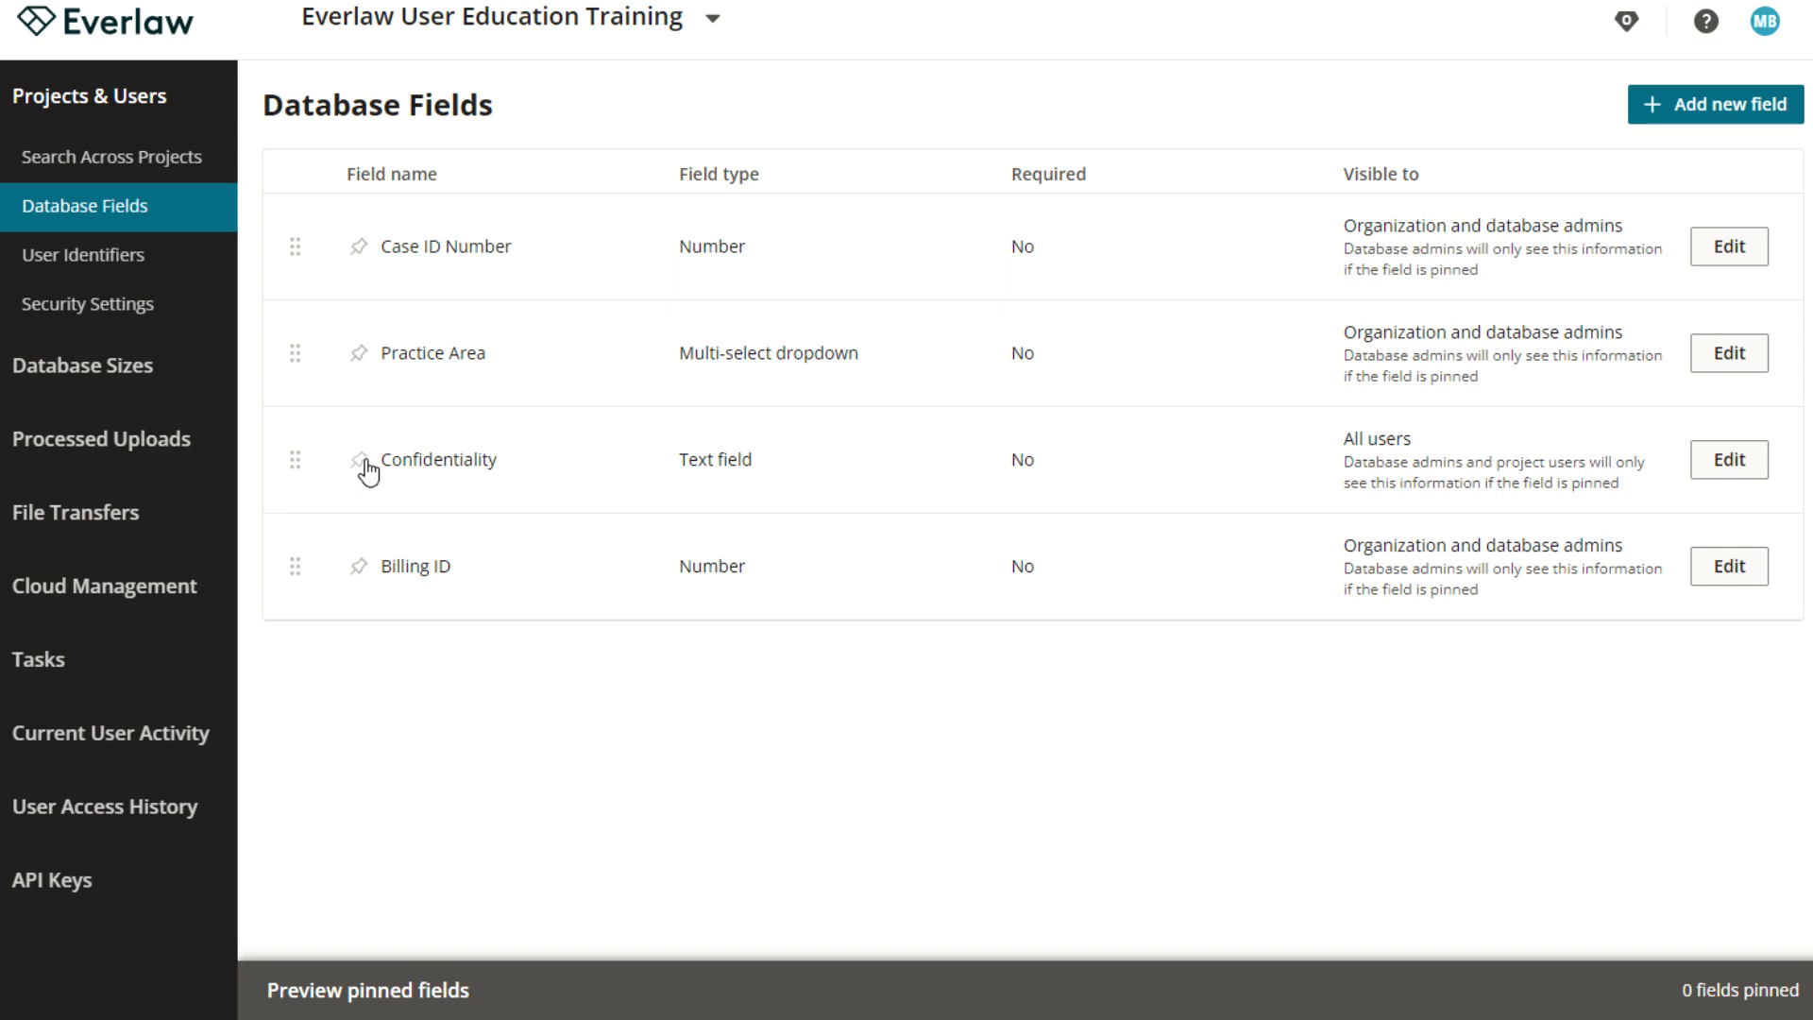
click(361, 461)
click(359, 352)
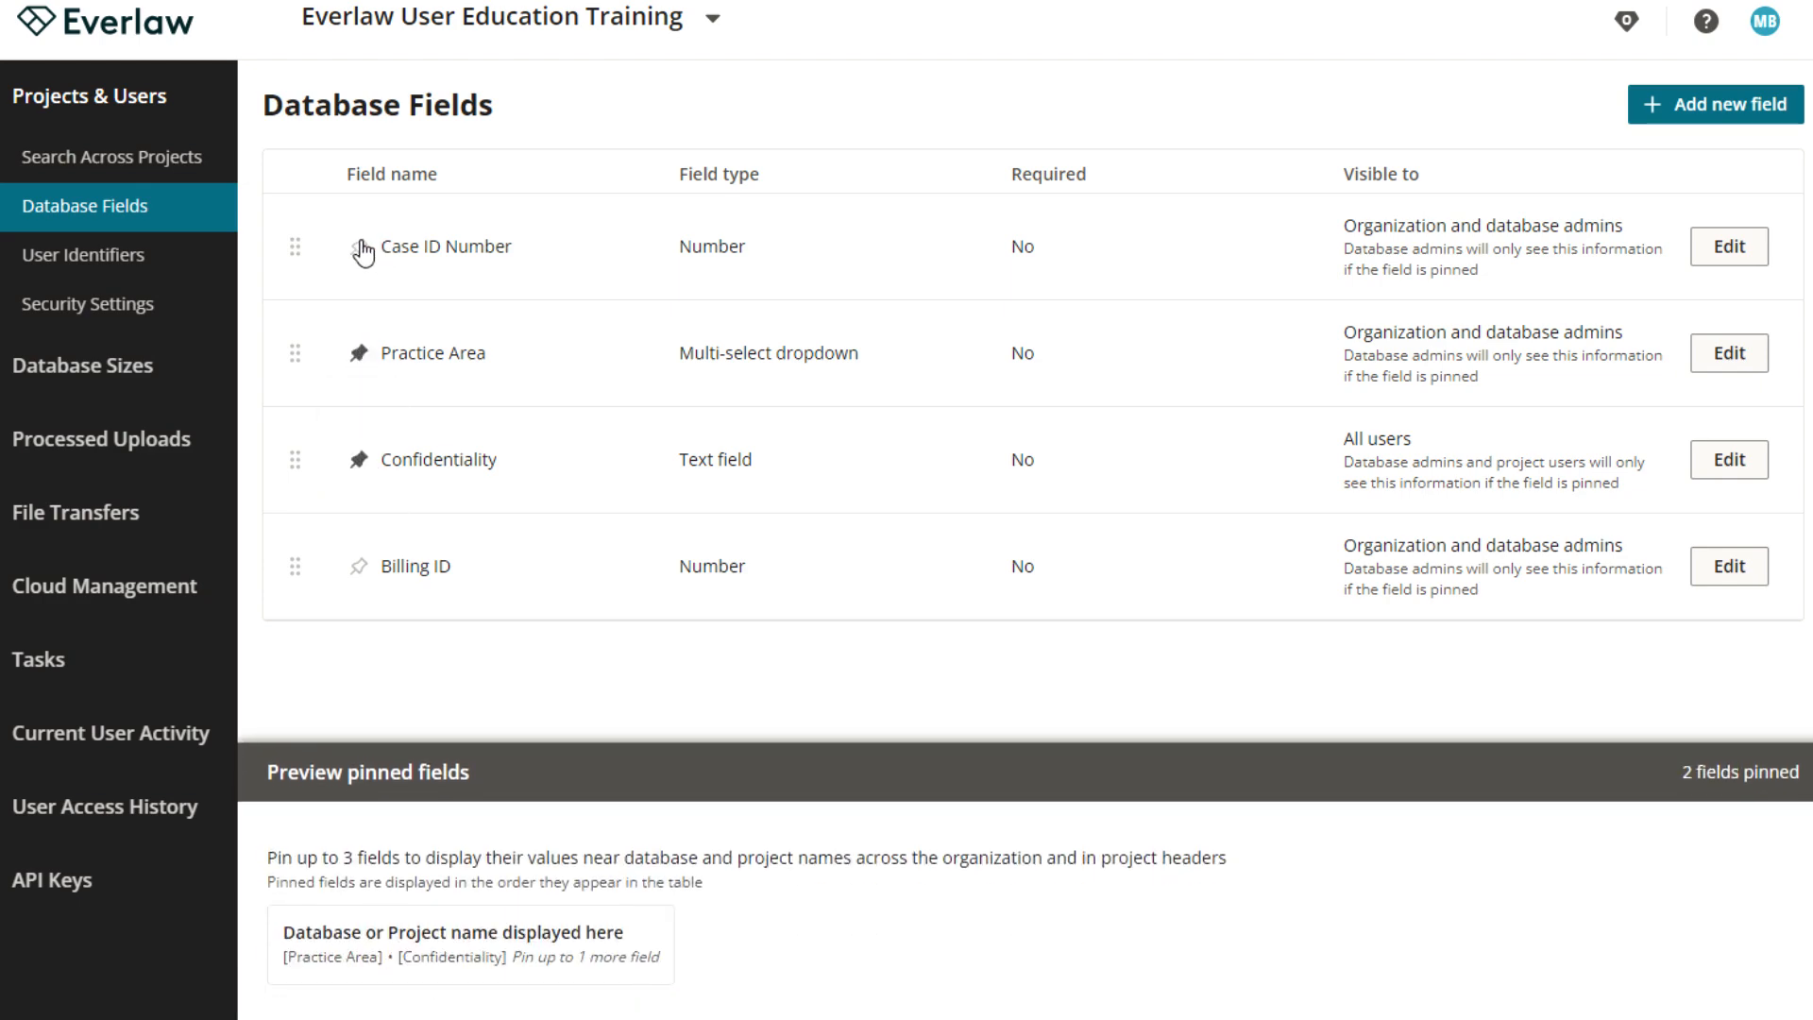
click(362, 248)
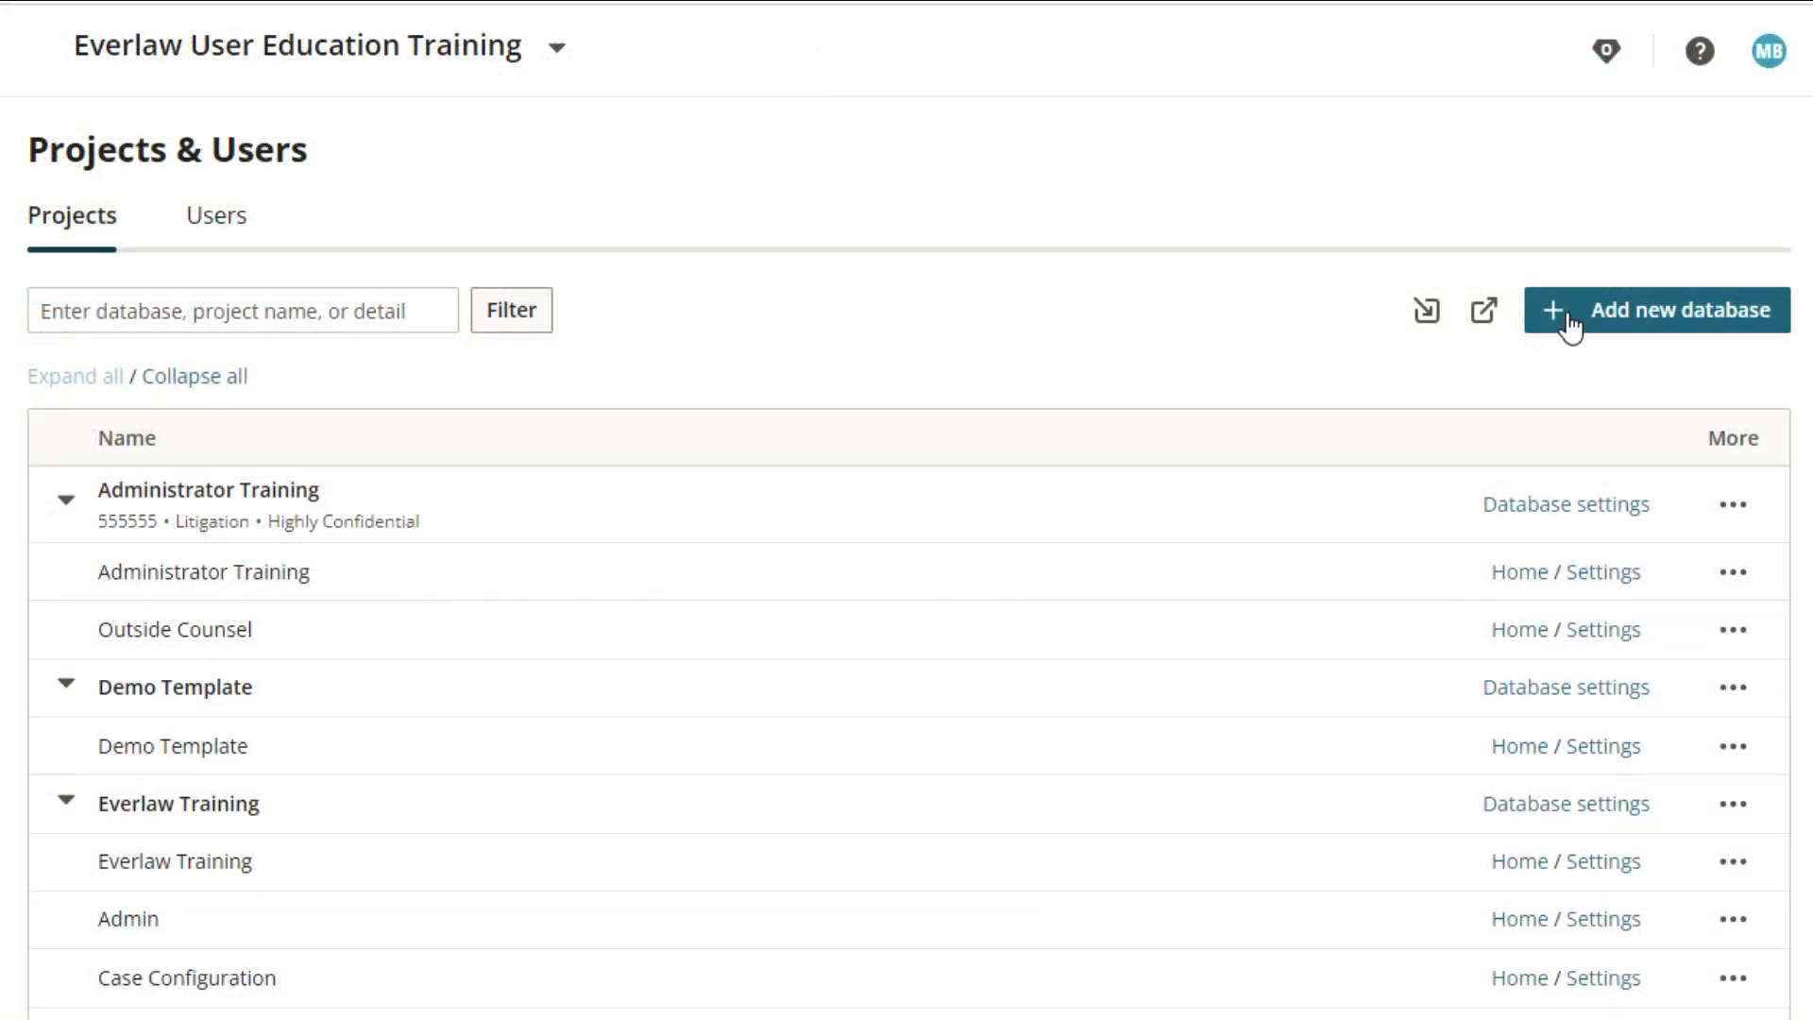
Create a new database named "New Matter" with the value 123456 in its first custom field.
click(1563, 314)
click(820, 492)
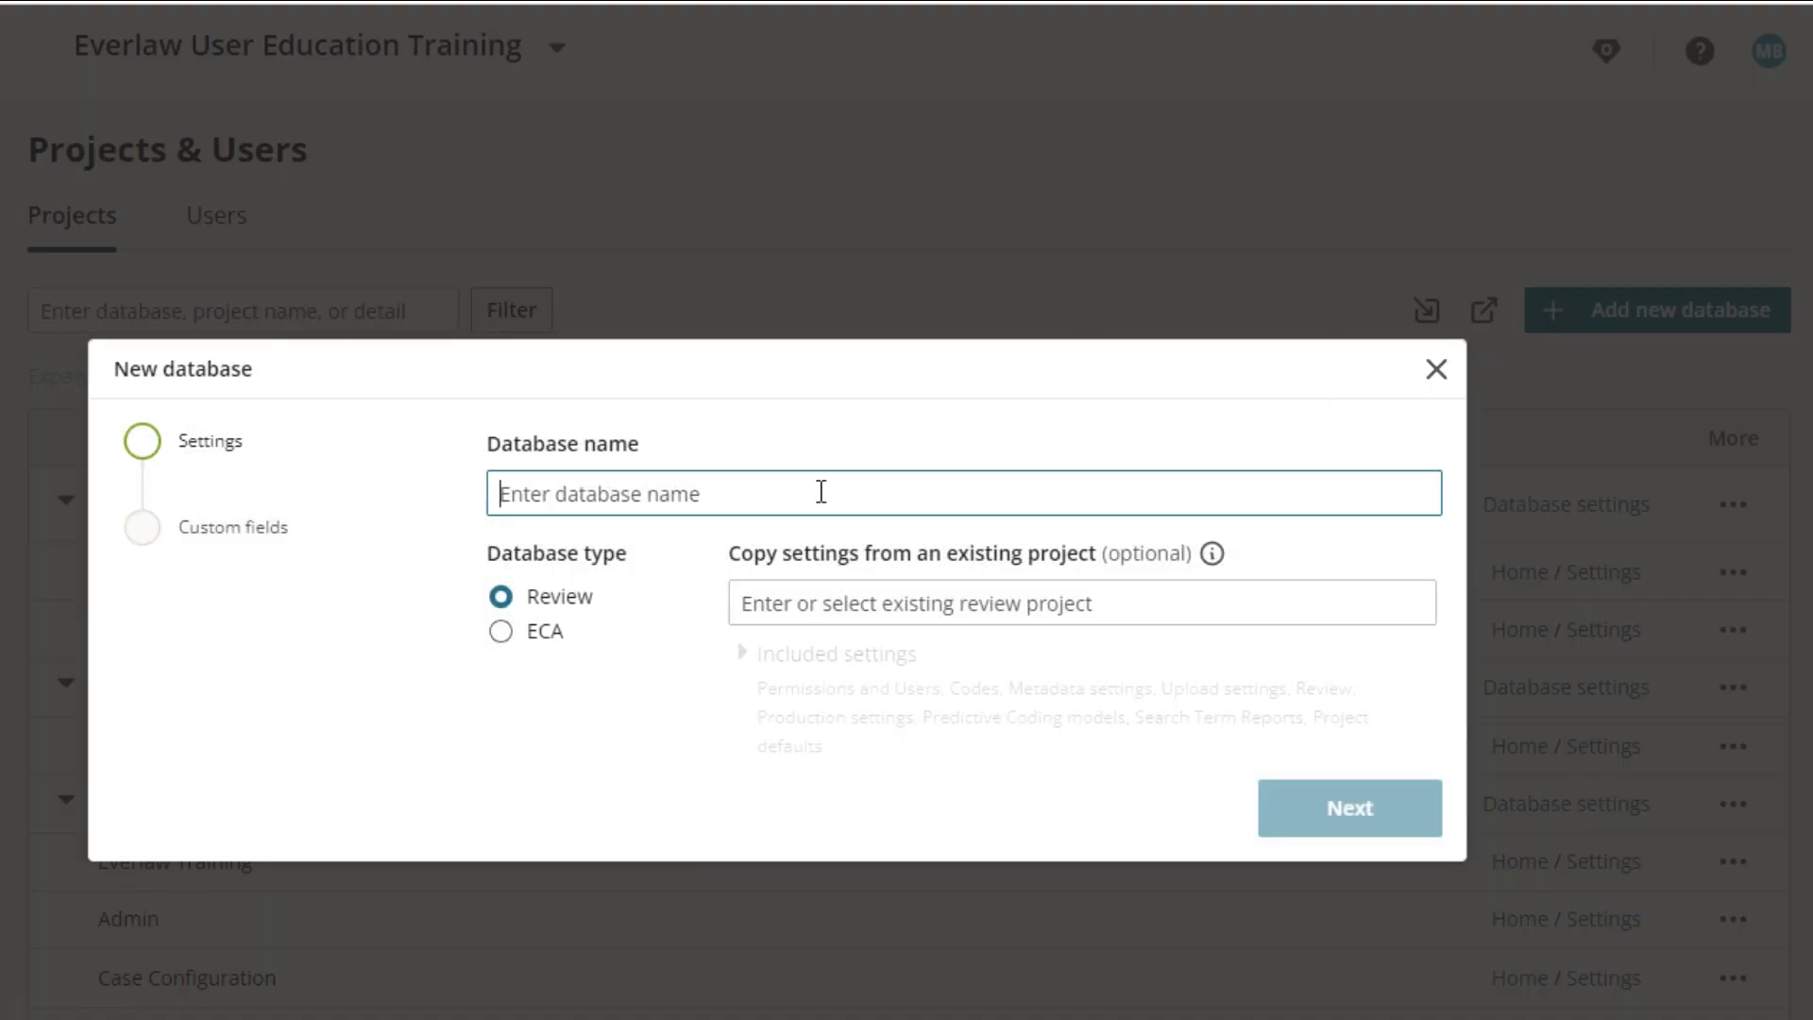
text(New Matter)
click(1338, 810)
click(680, 495)
text(123456)
key(Return)
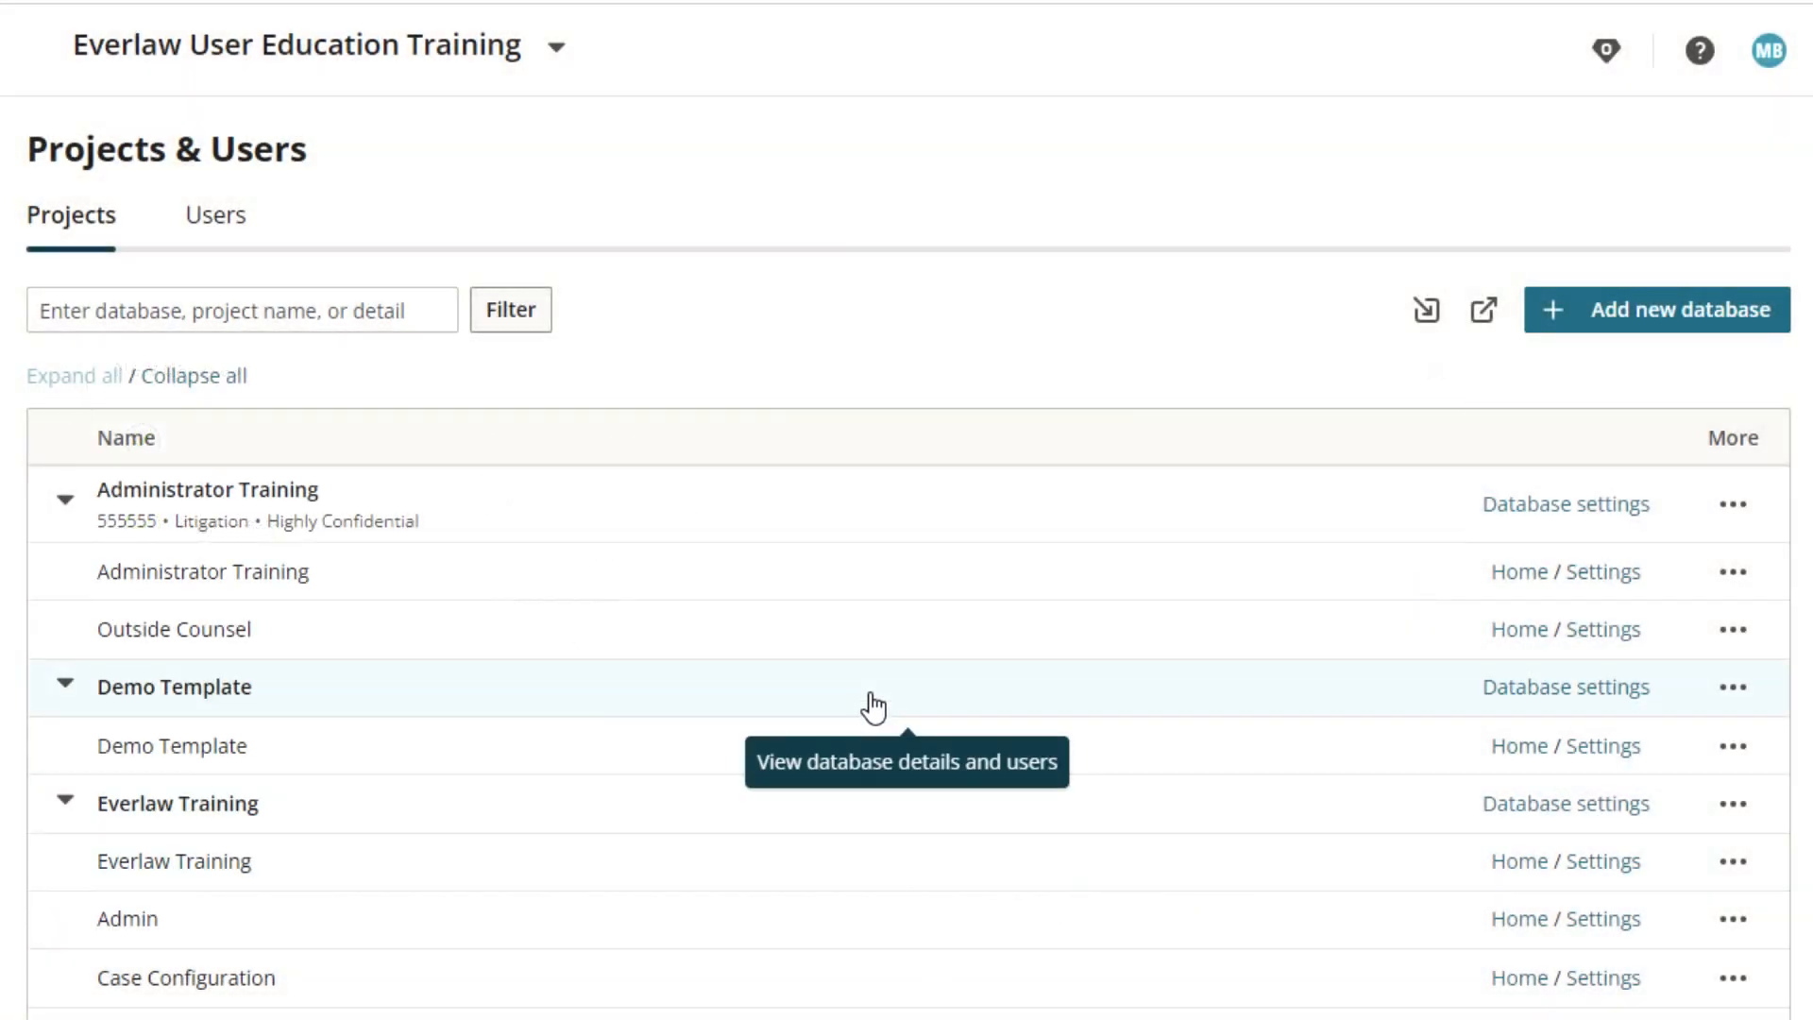
Set the Demo Template database's Case ID Number to 123654 in its custom field data and save it.
click(866, 703)
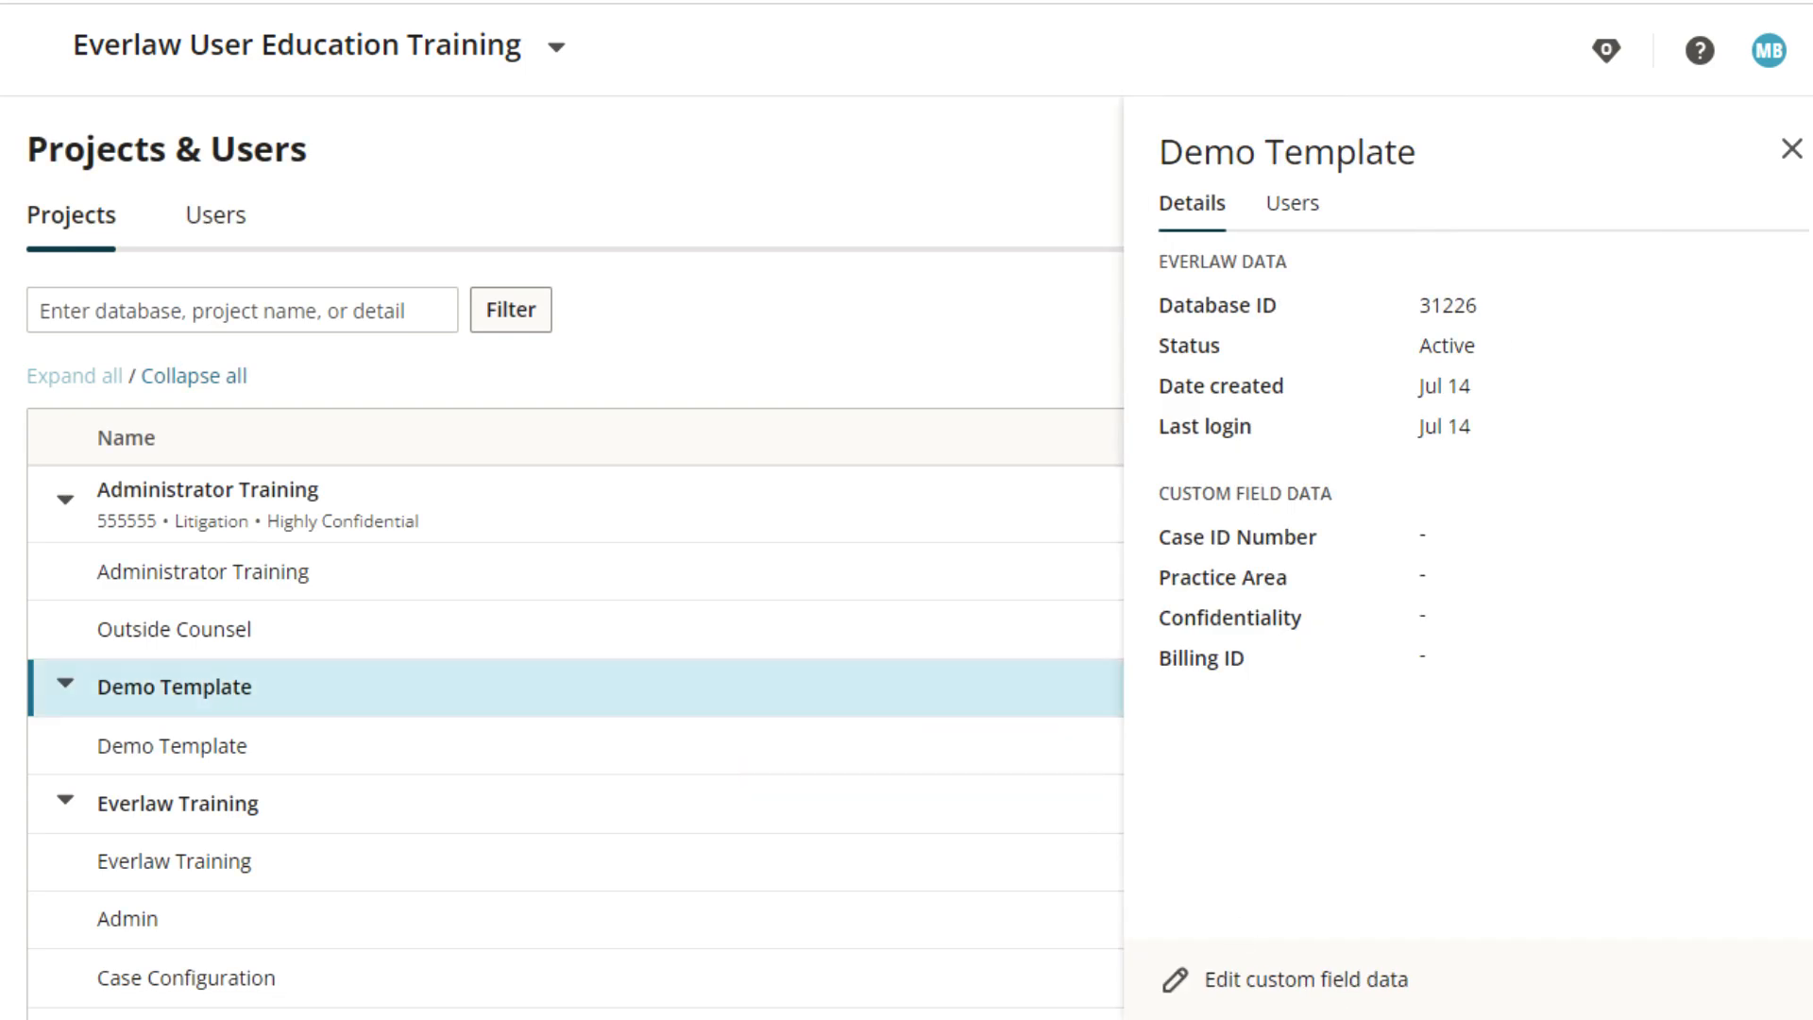
click(1246, 975)
click(1435, 545)
text(123654)
click(1764, 982)
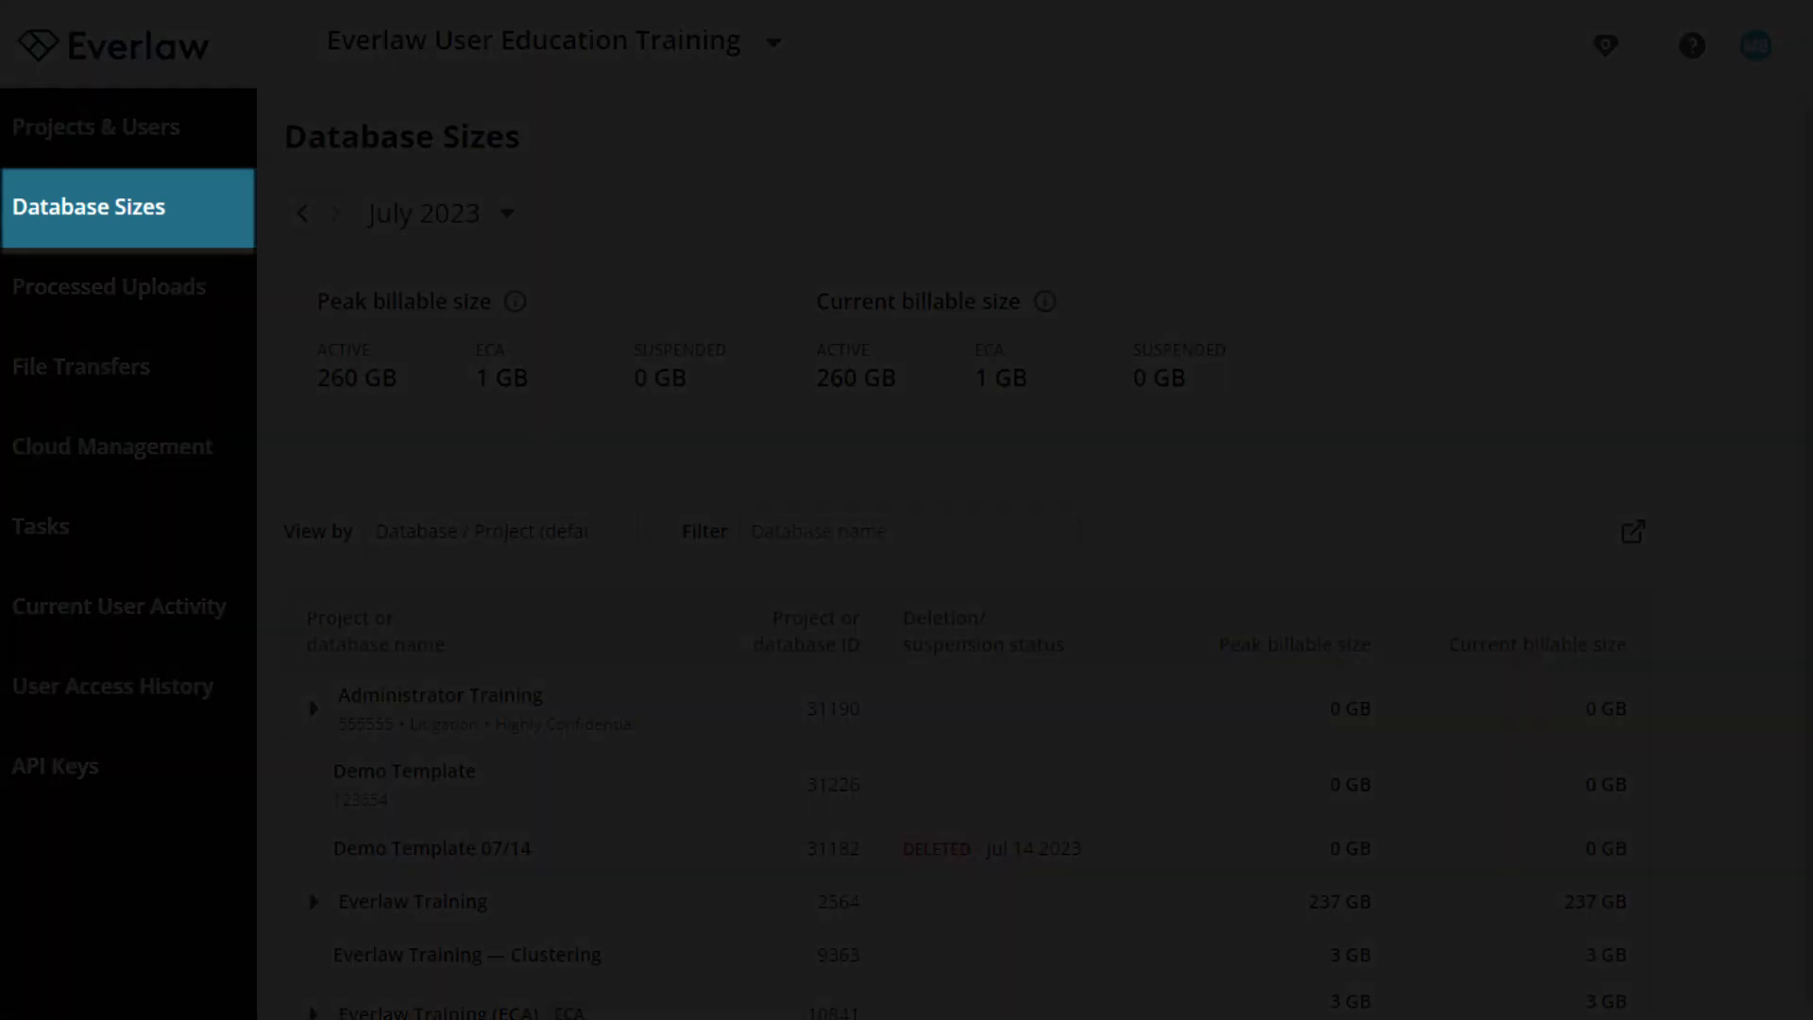
Review the organization's database sizes and change how the size table is grouped.
scroll(931, 756, down, 3)
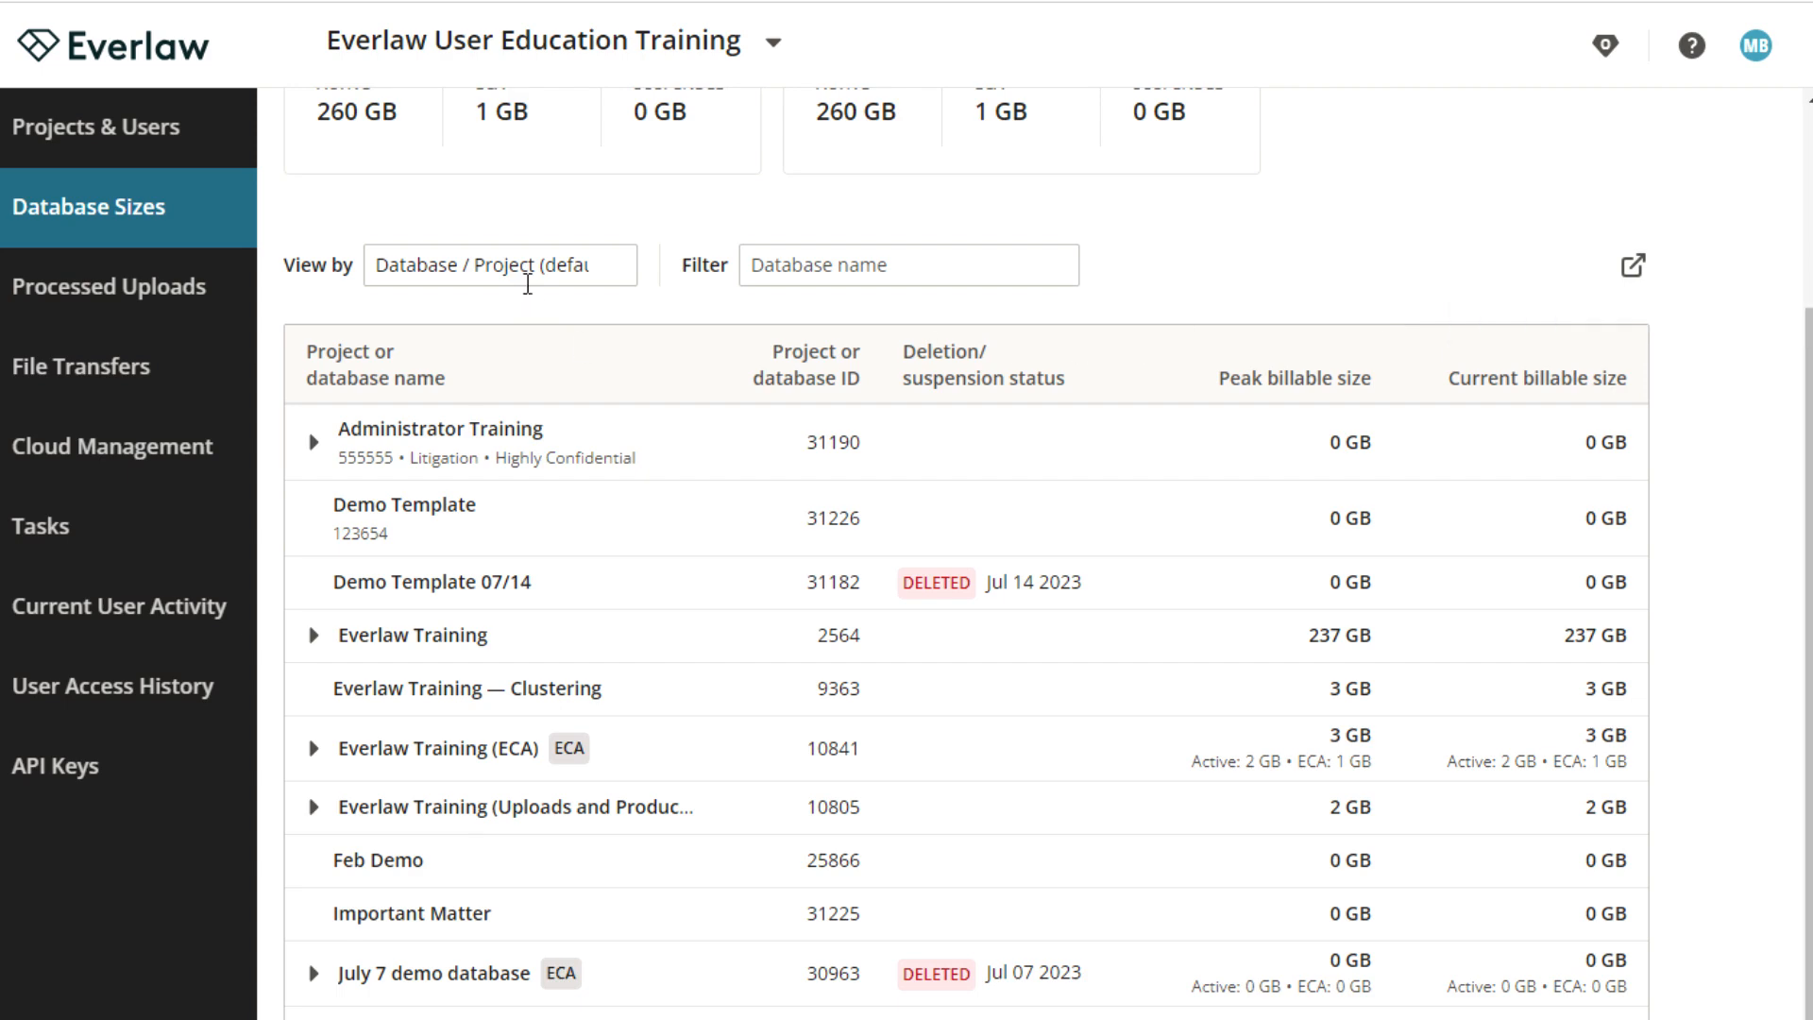
click(514, 260)
click(469, 436)
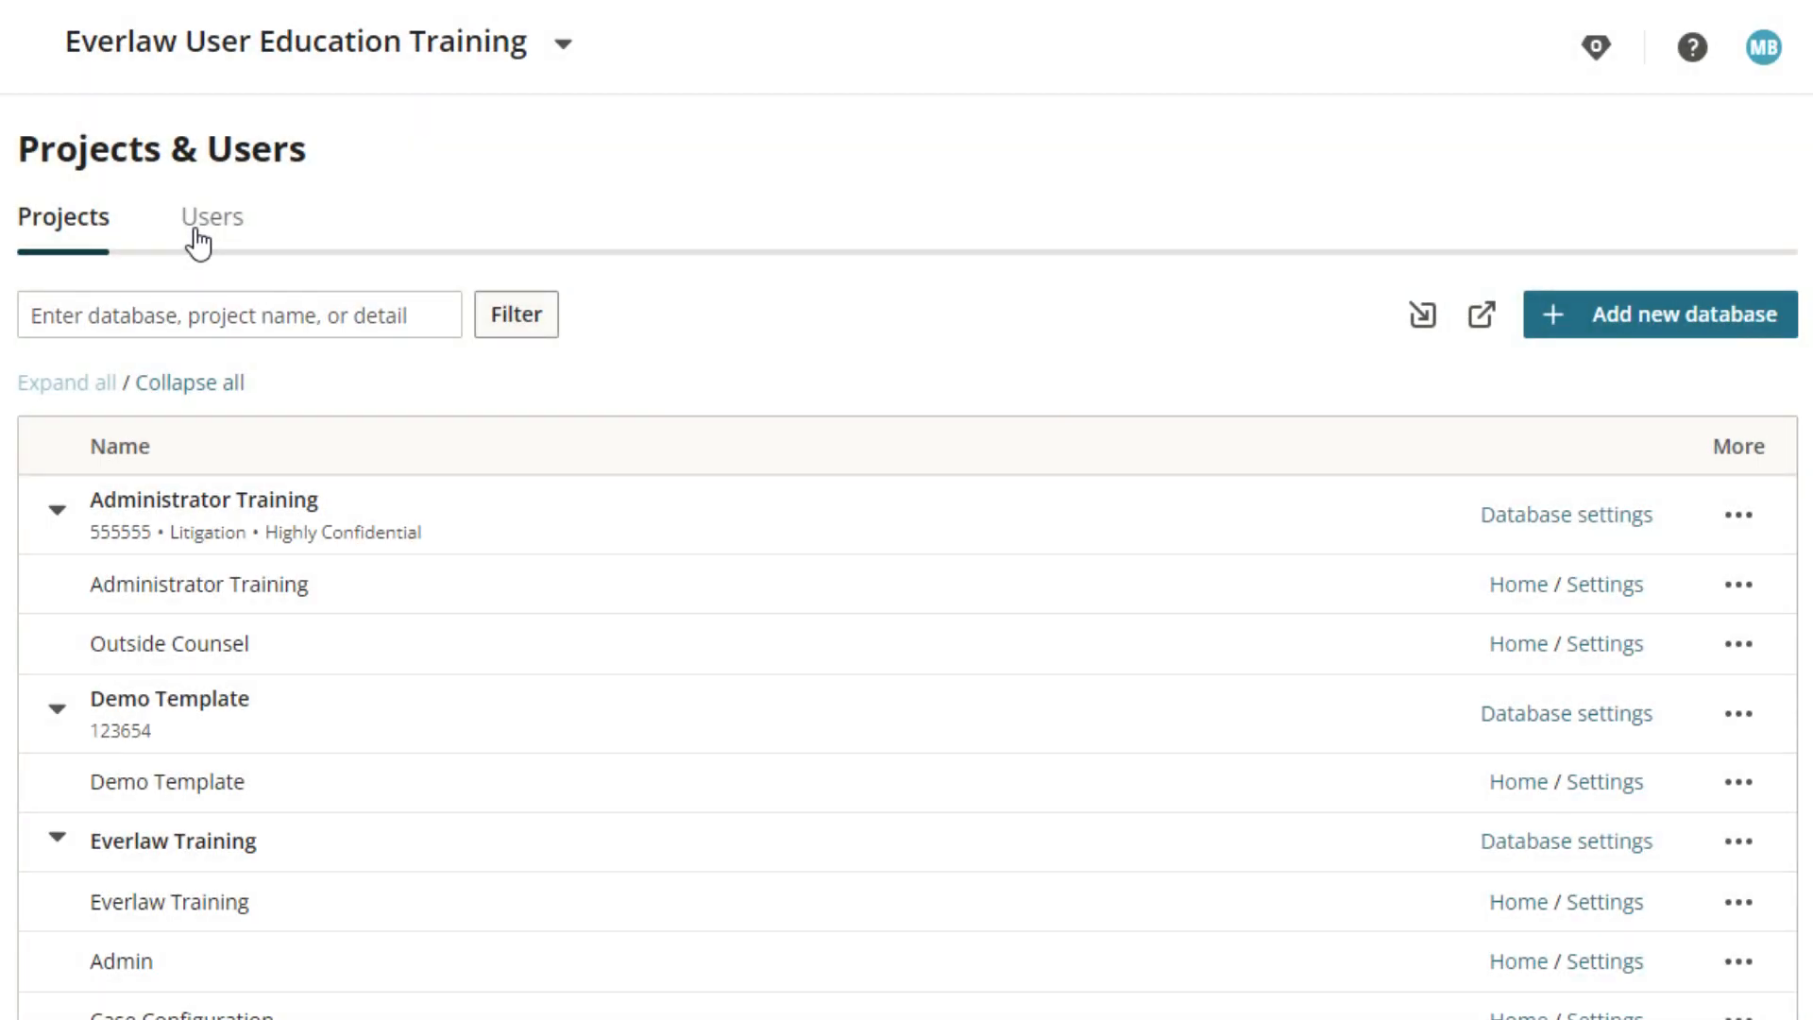
Grant the Admin and Cloud Management organization permissions to the training user who has none.
click(203, 219)
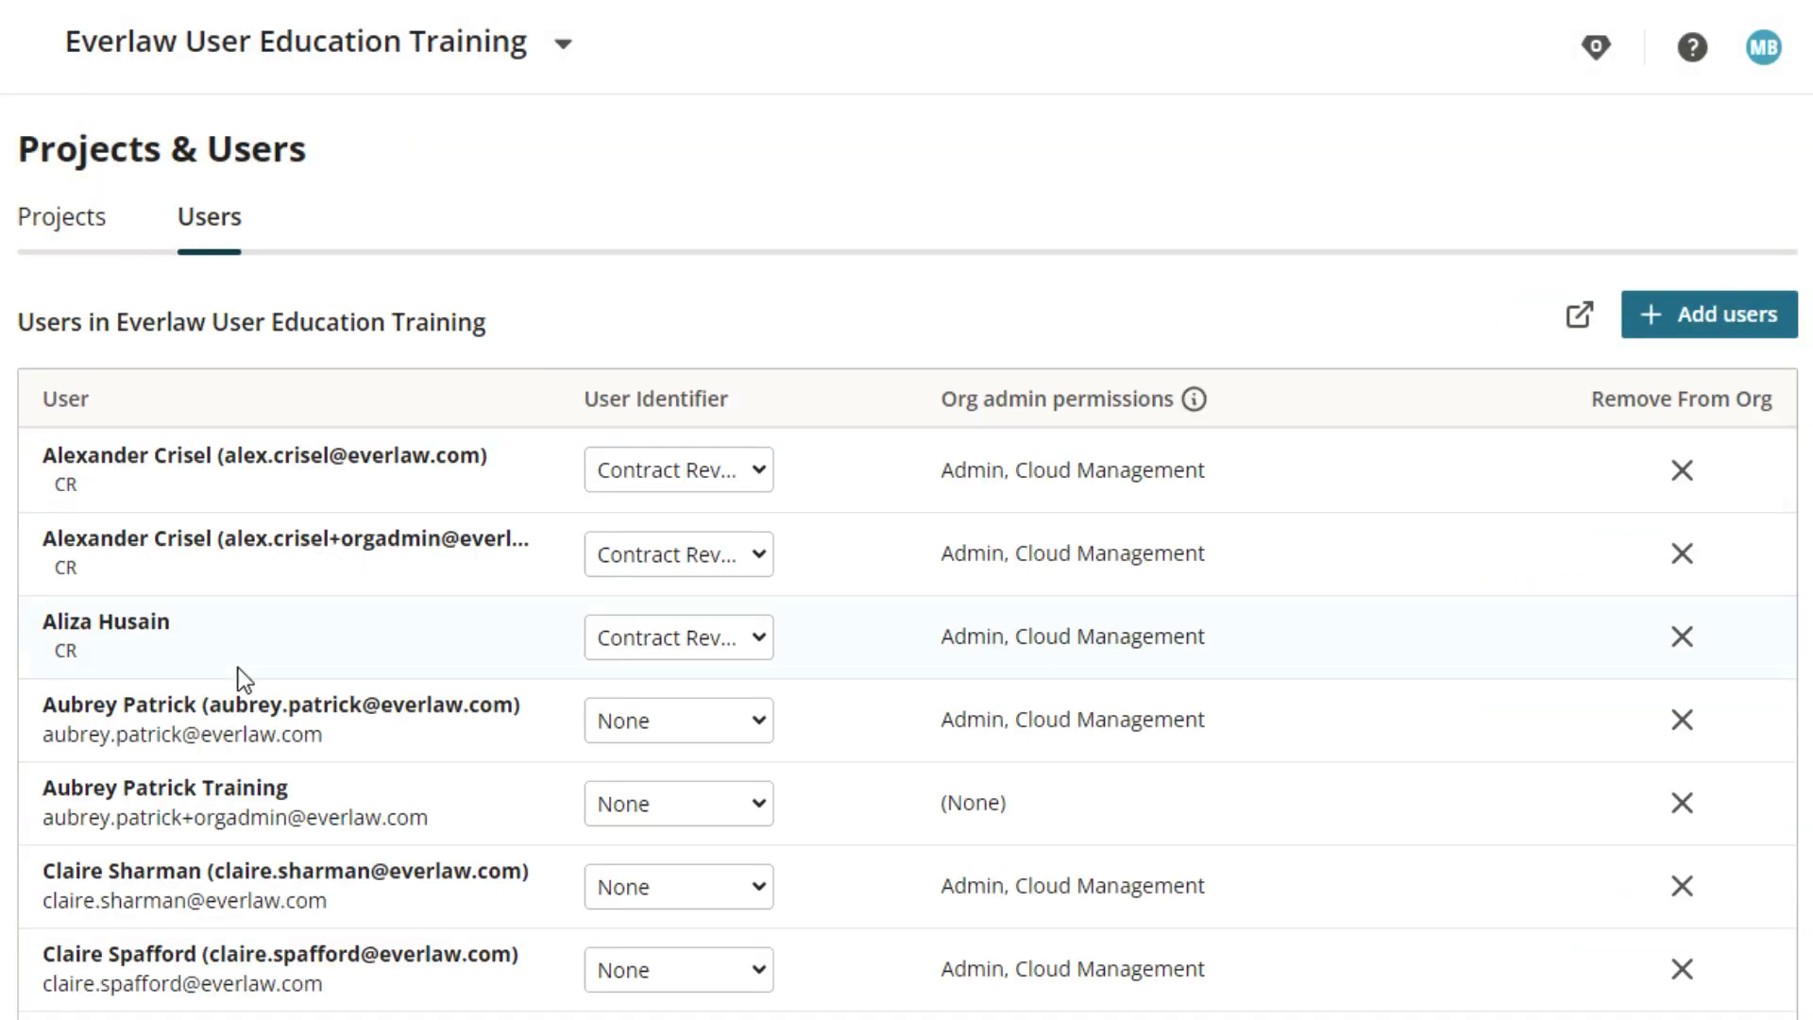
mouse_move(1043, 814)
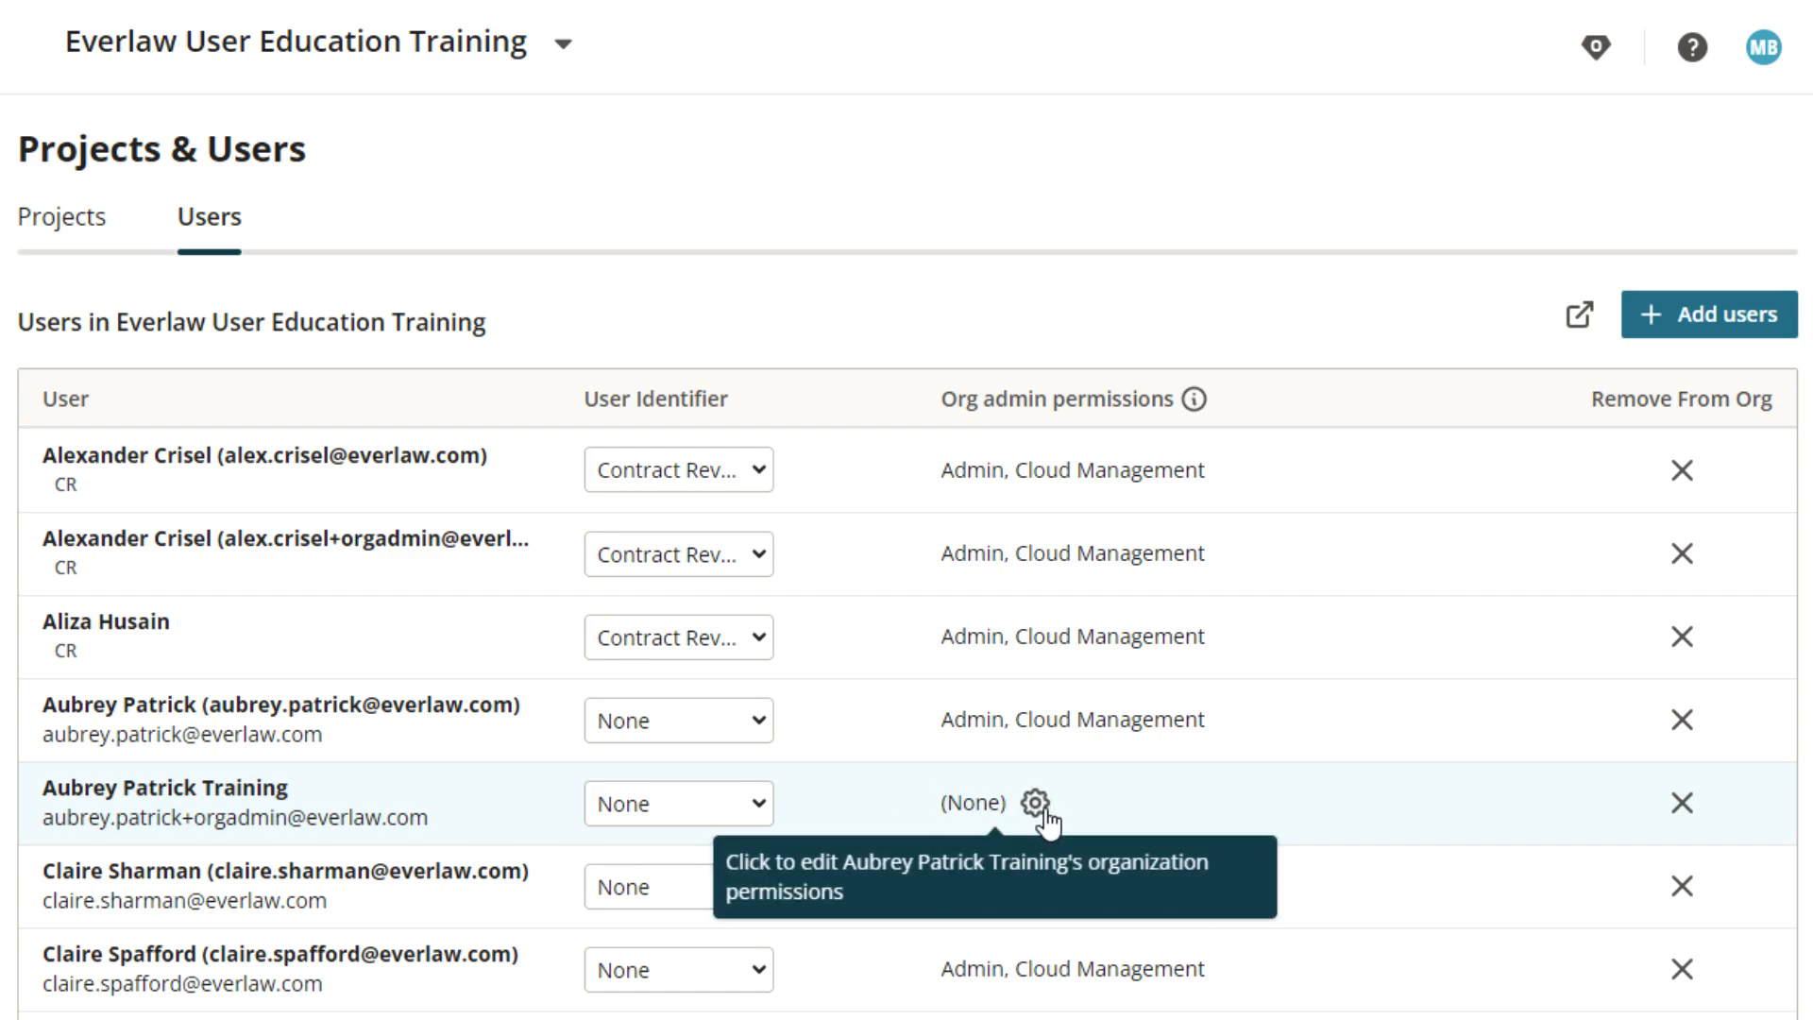
click(1036, 804)
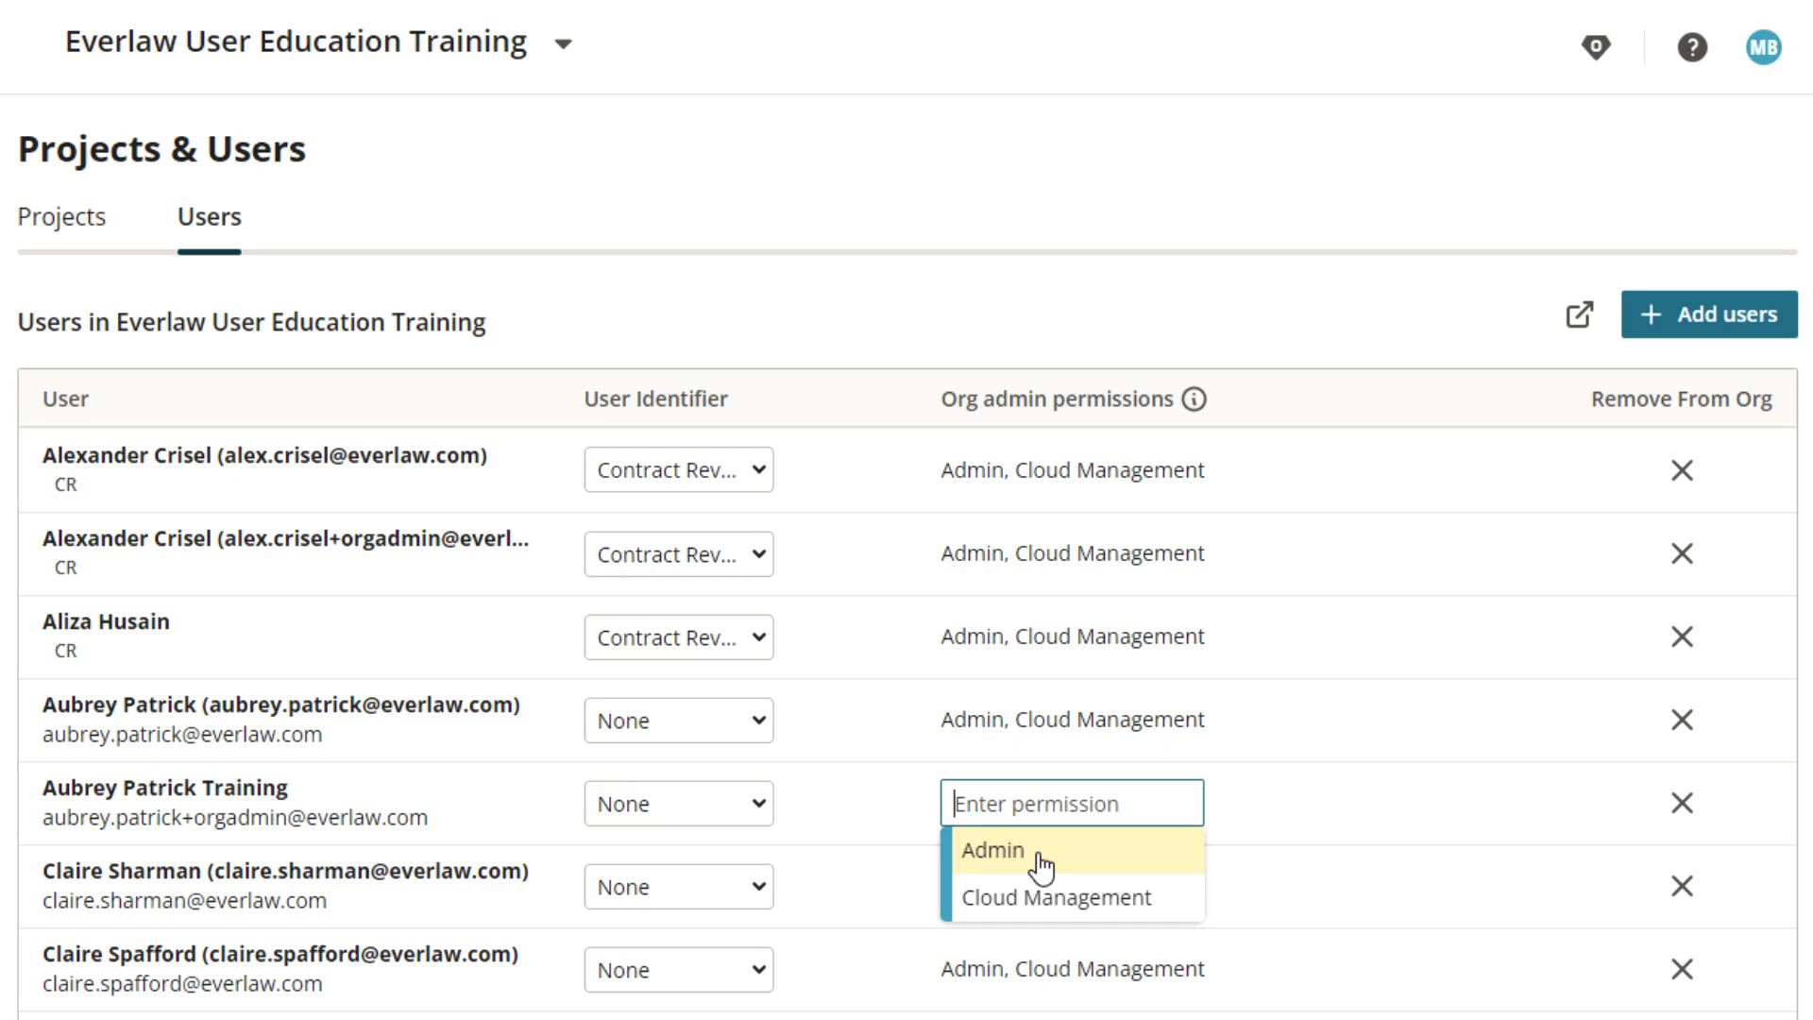
click(1041, 862)
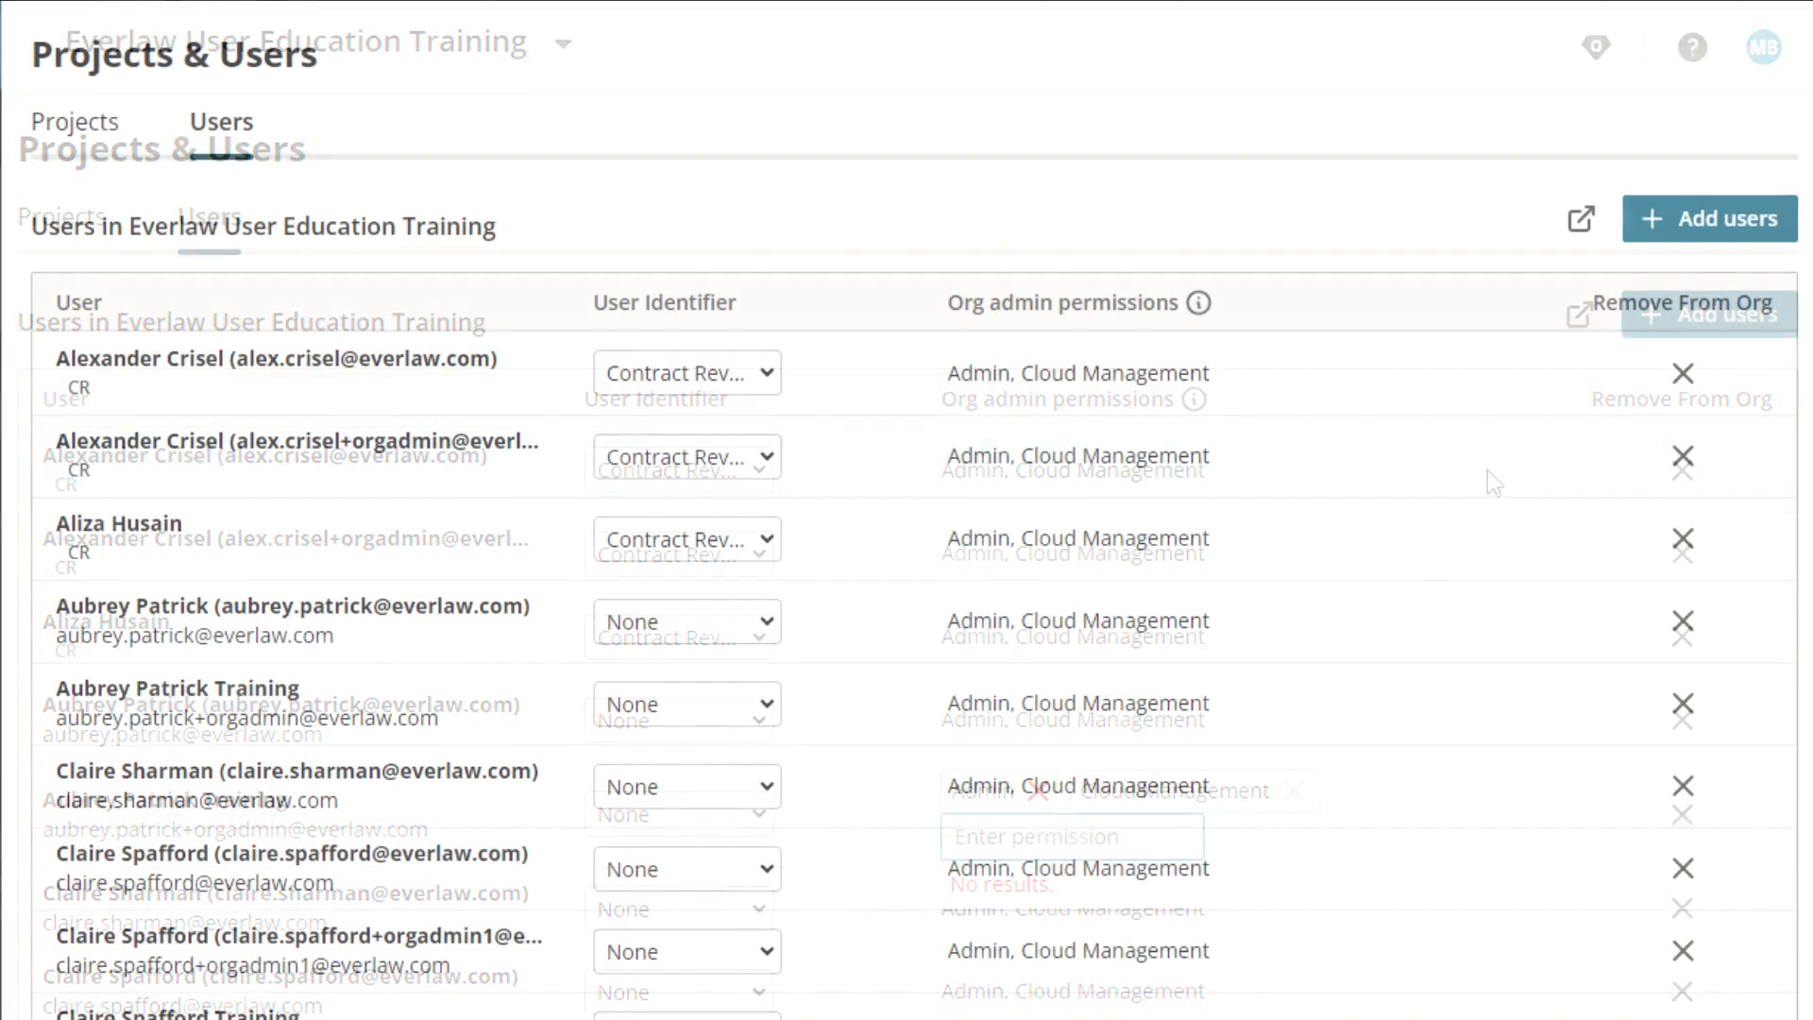
Start adding a user to the organization, entering the reviewer's email address and assigning the Admin and Cloud Management permissions.
click(1705, 225)
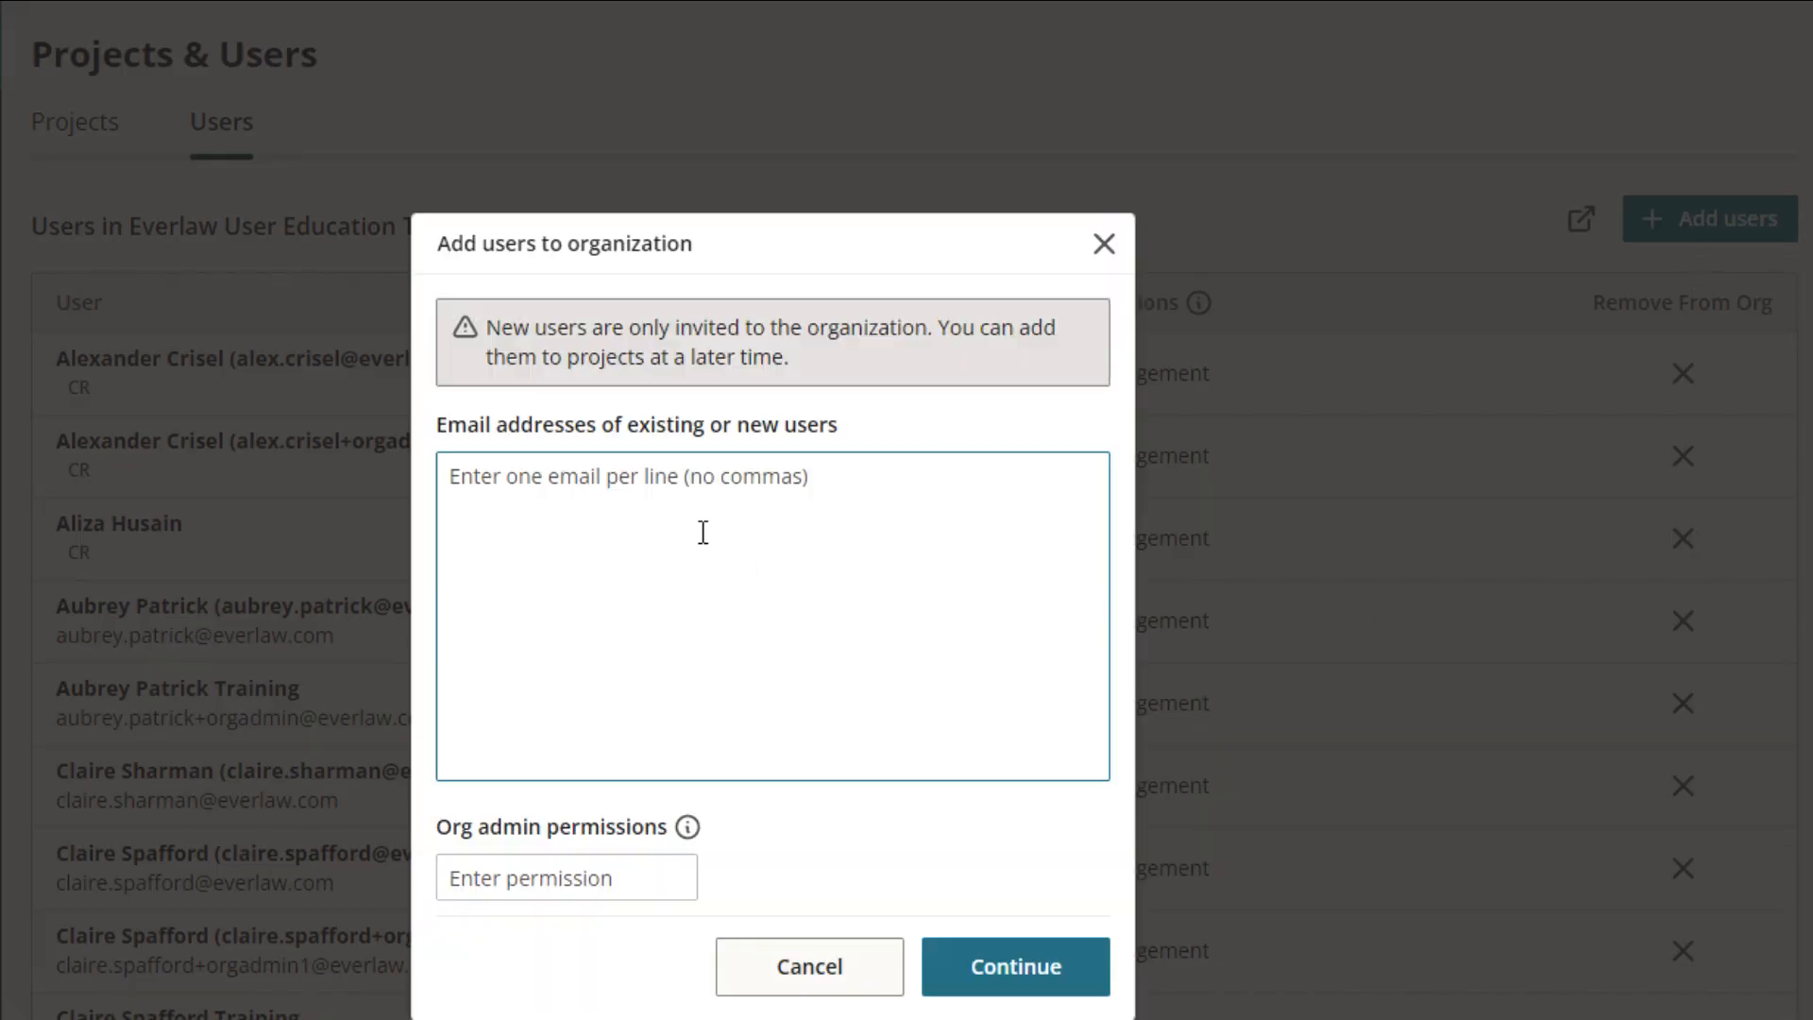
key(ctrl+v)
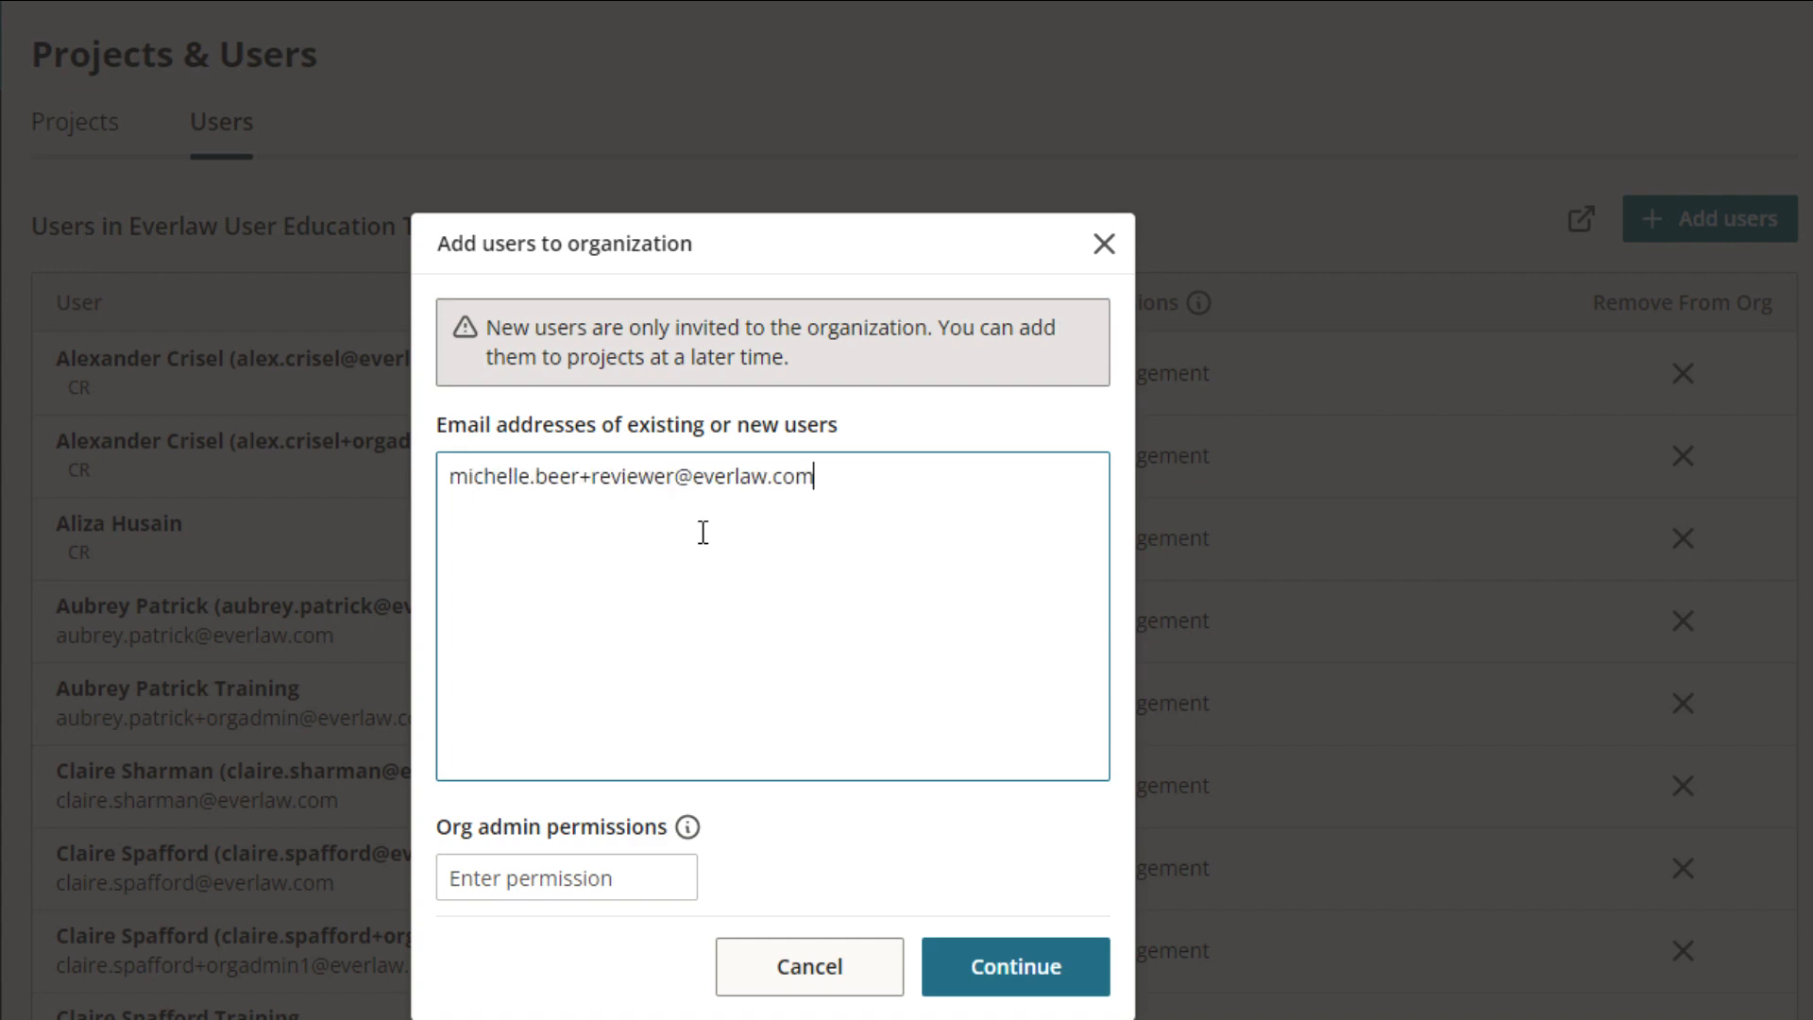
click(560, 875)
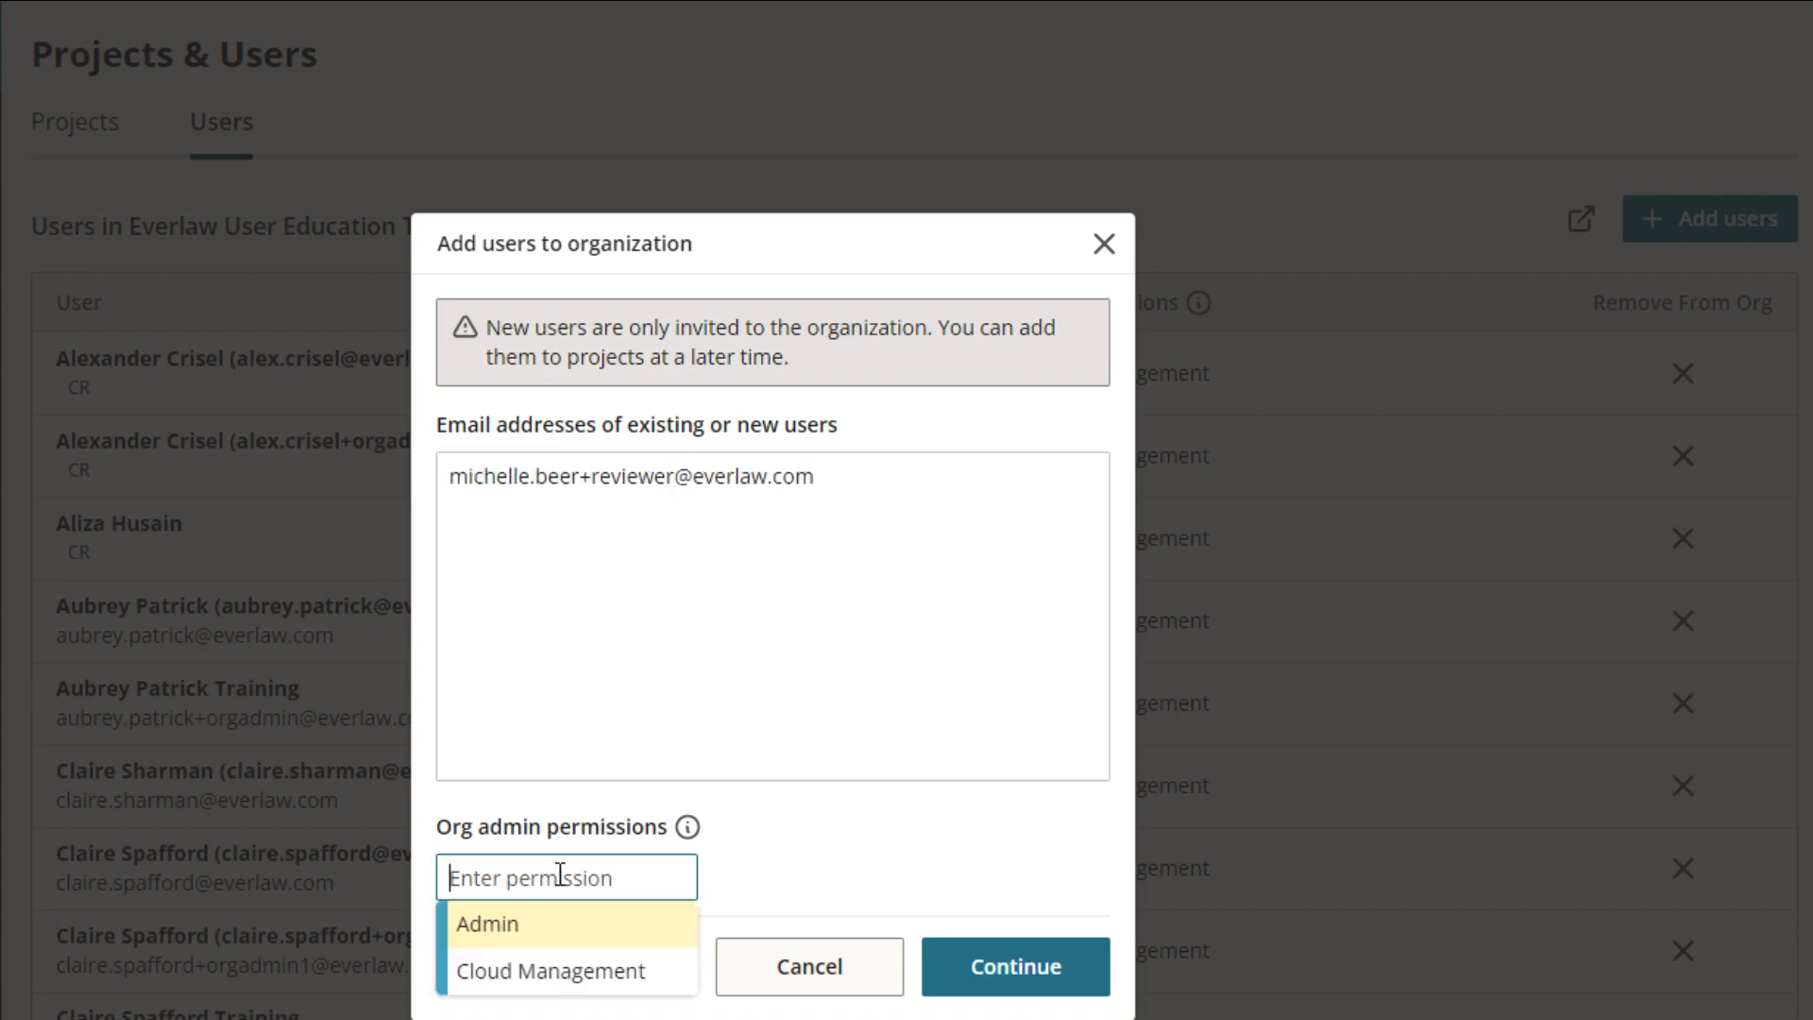
click(531, 929)
click(507, 957)
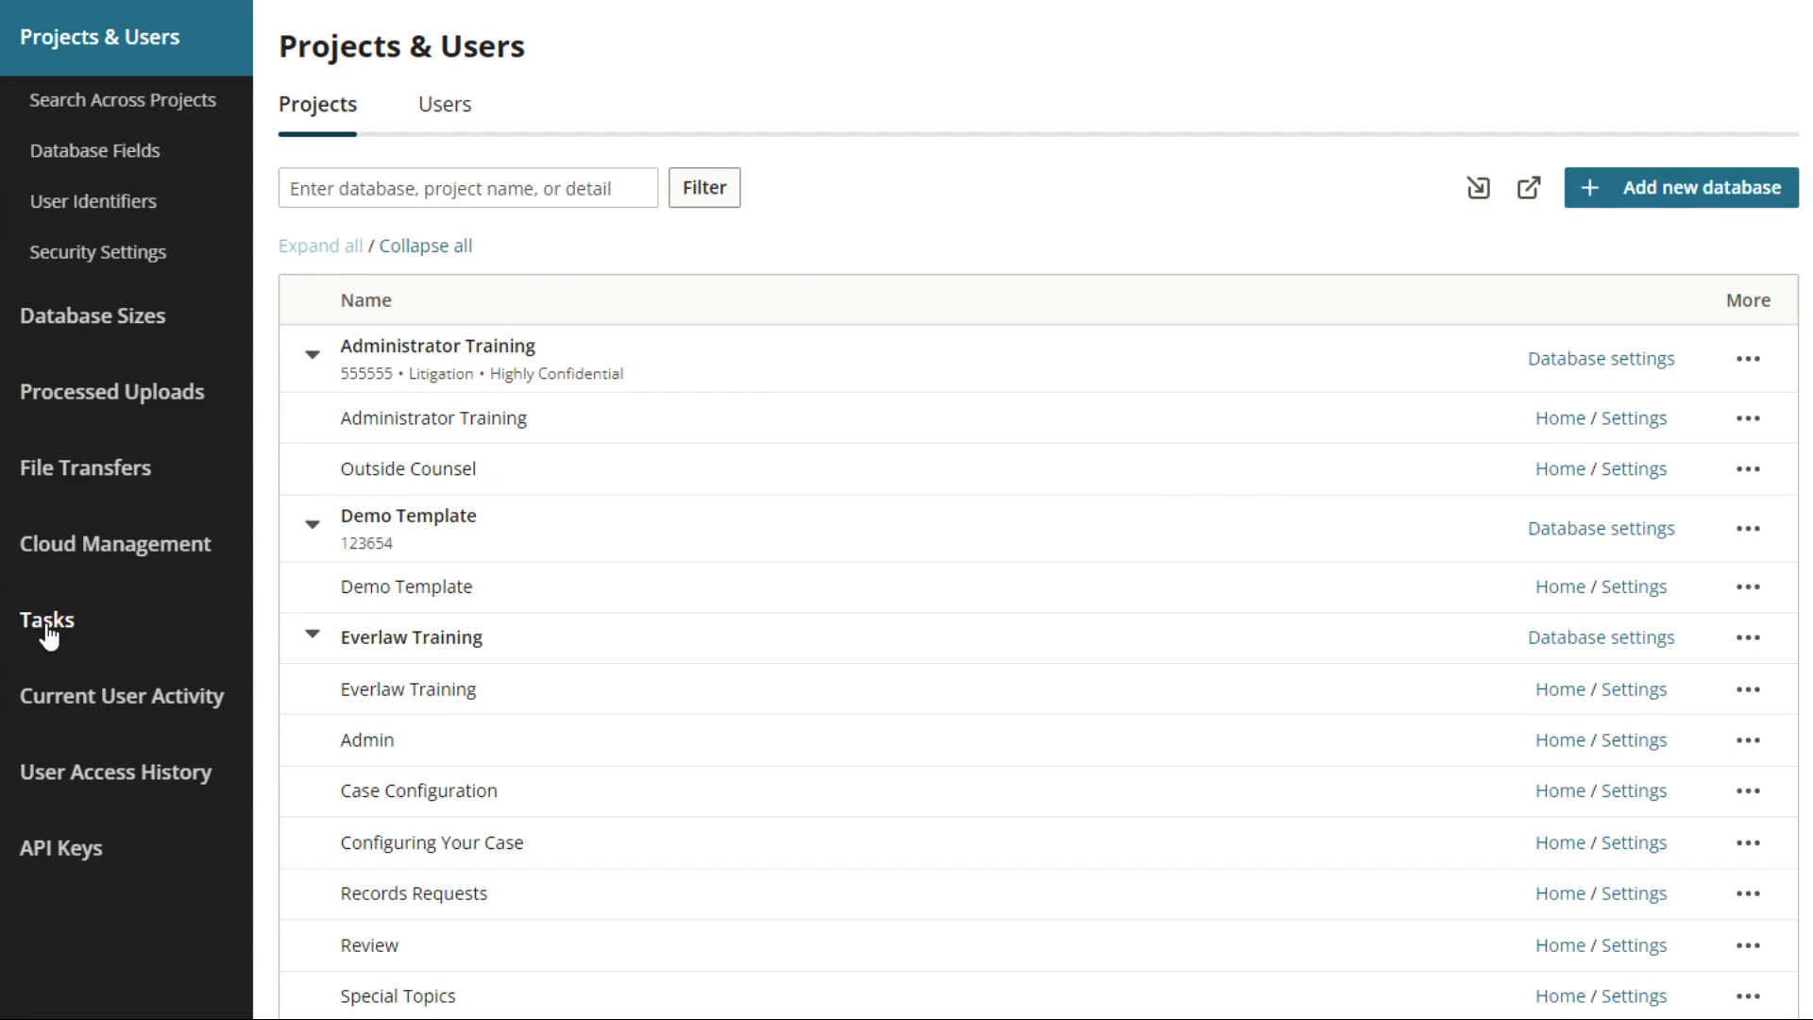
Review the organization's tasks, current user activity and user access history.
click(49, 631)
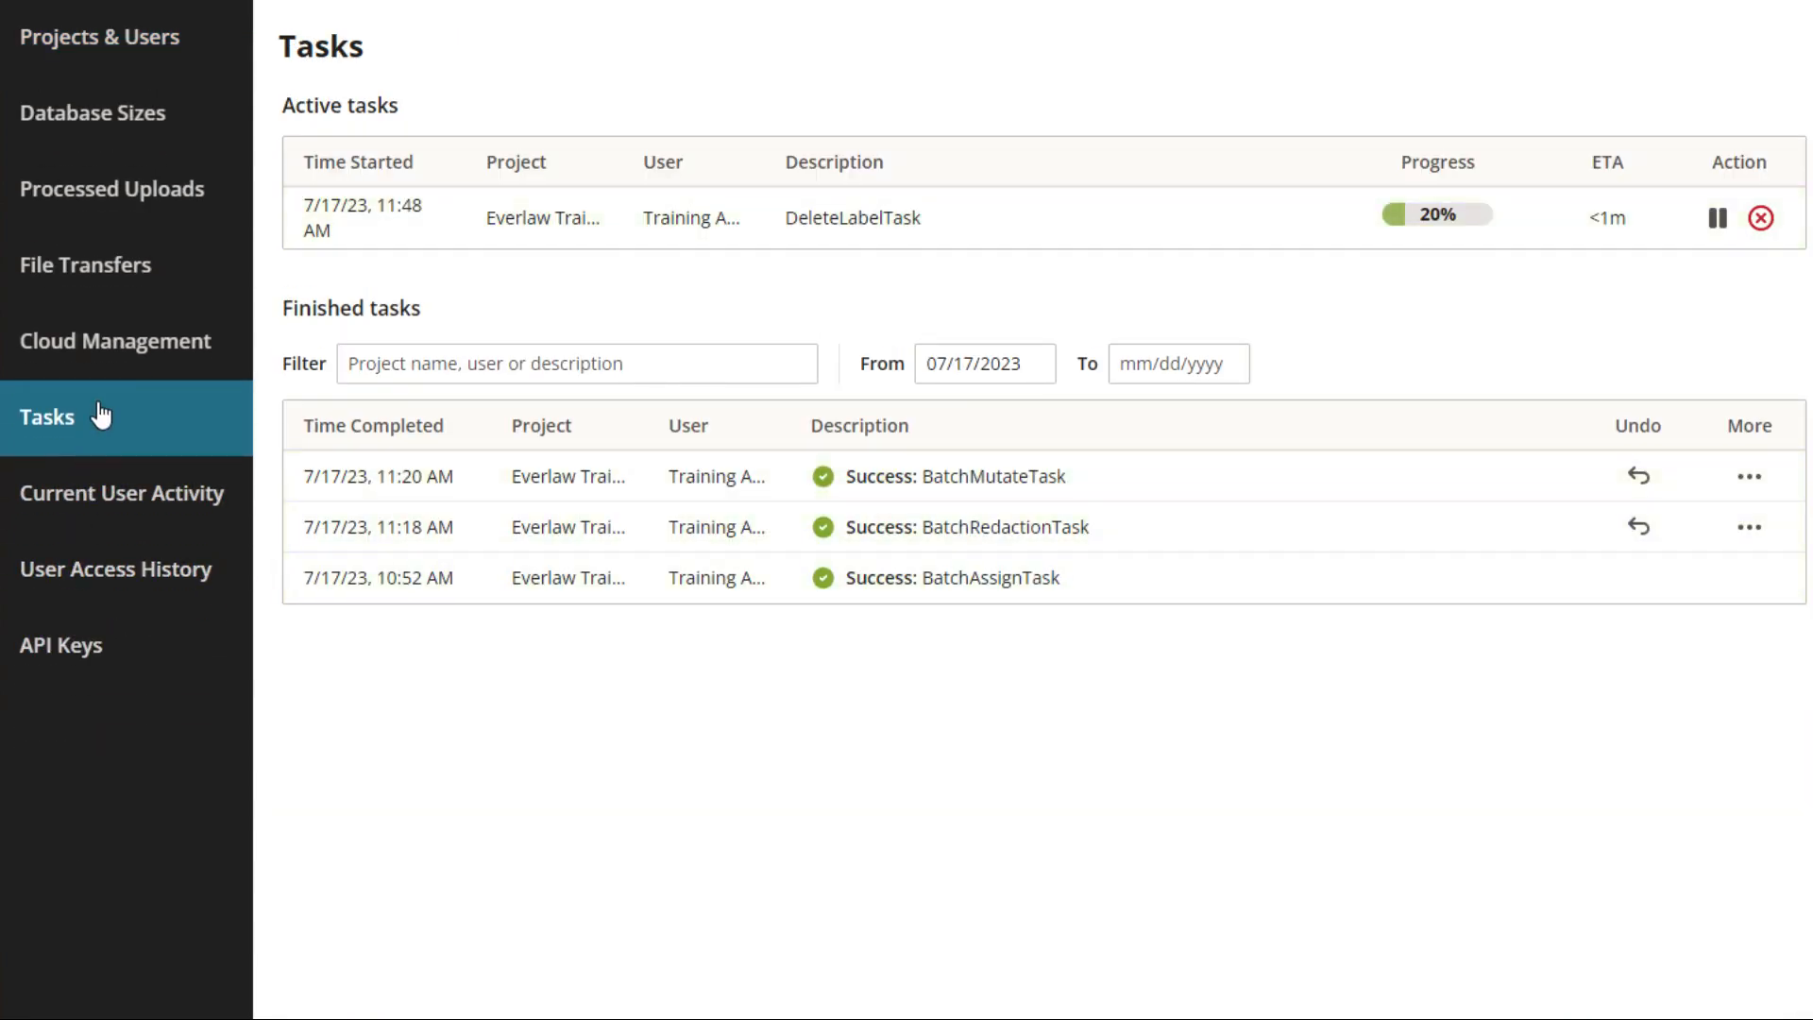
click(109, 506)
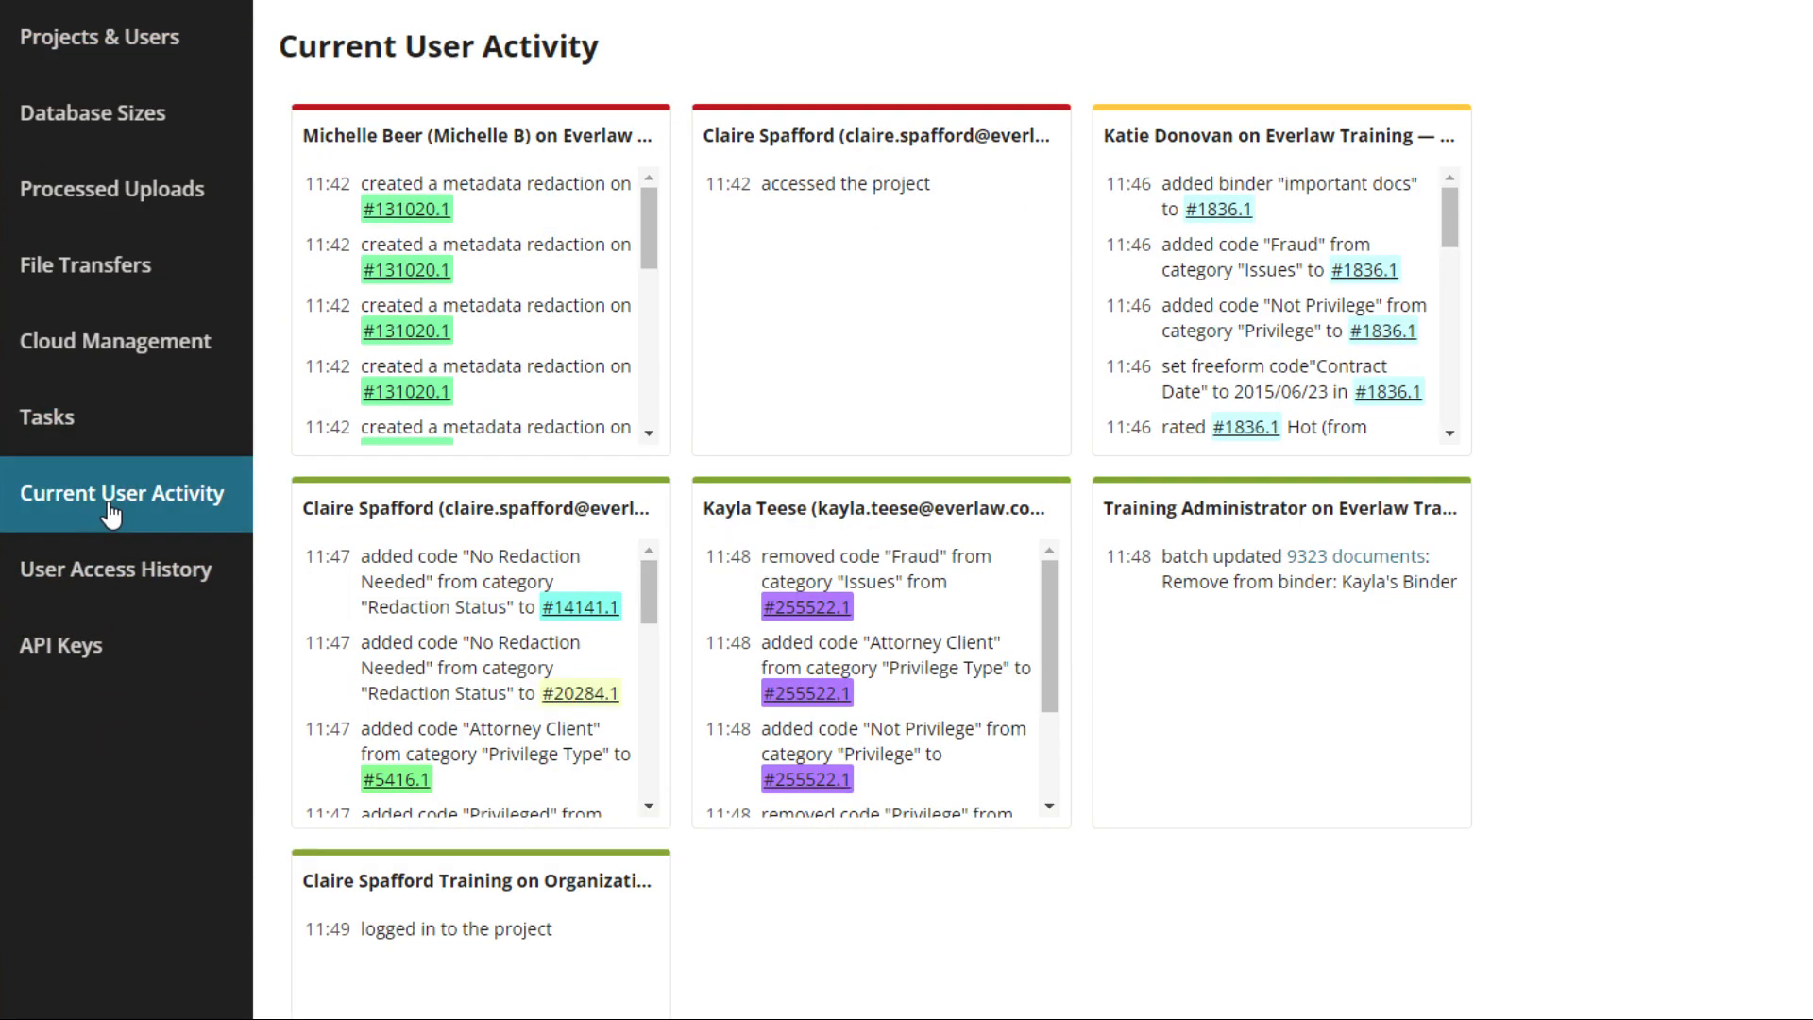
click(104, 588)
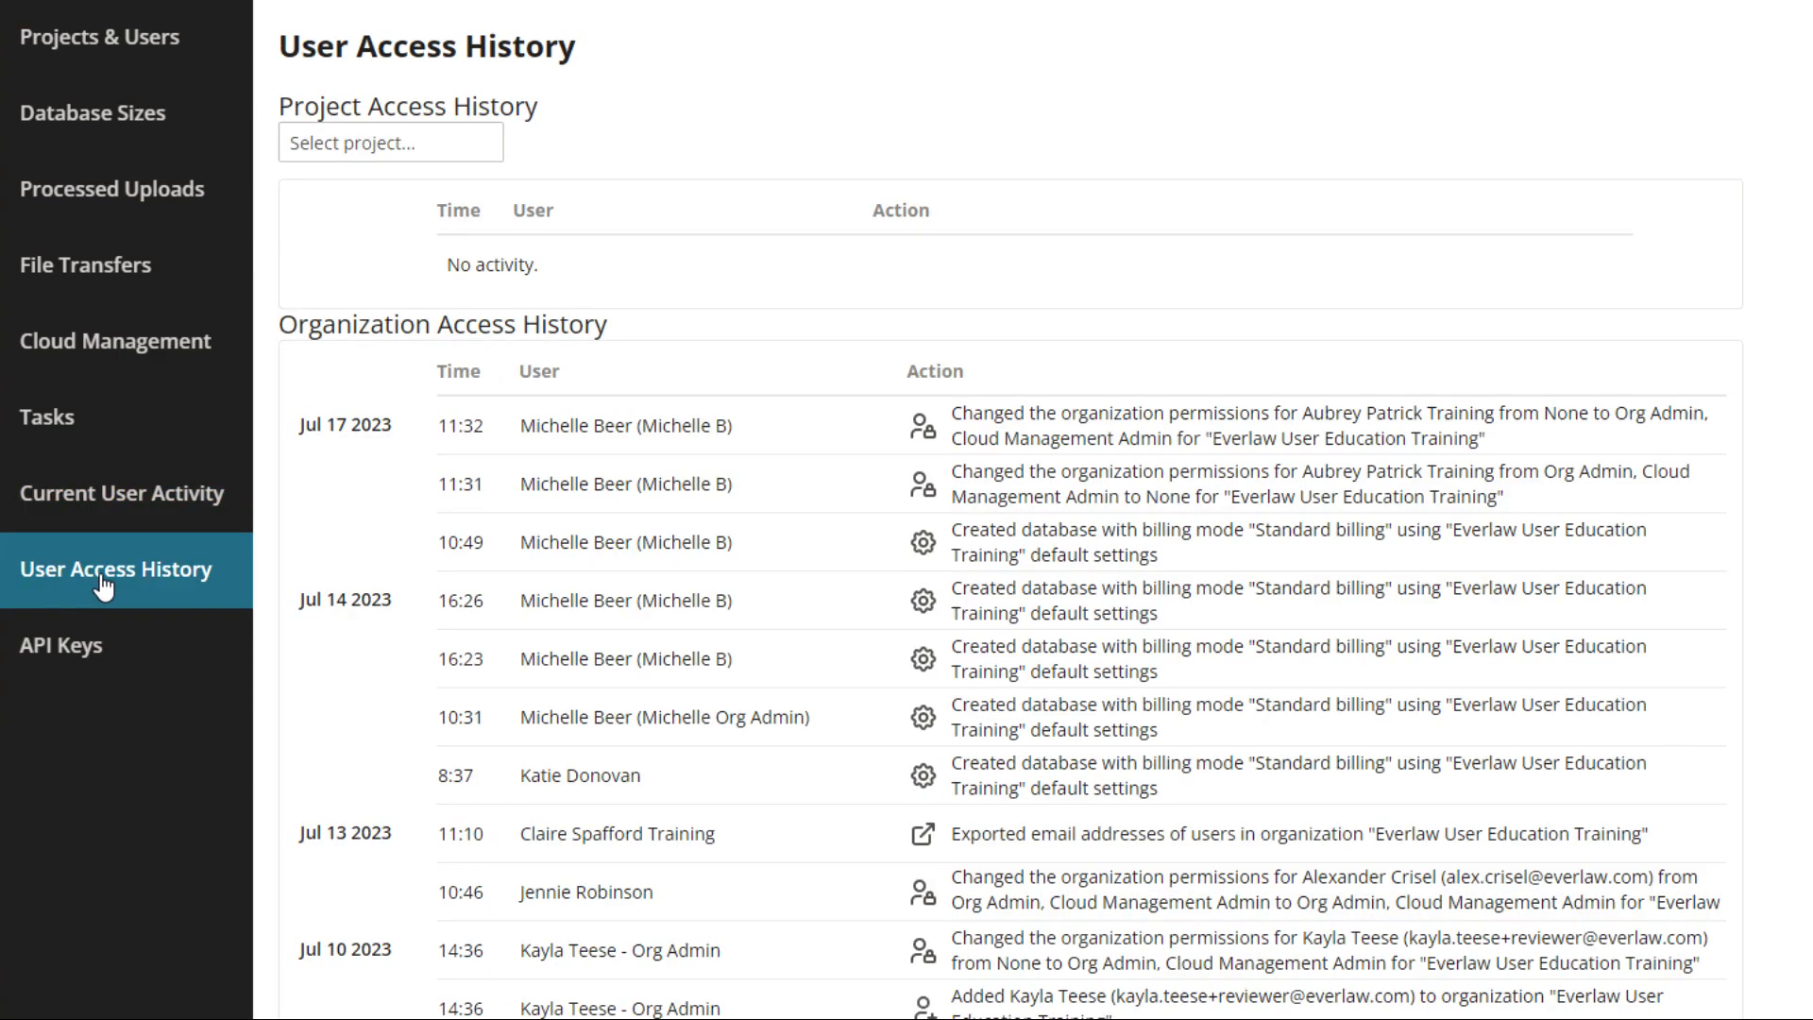